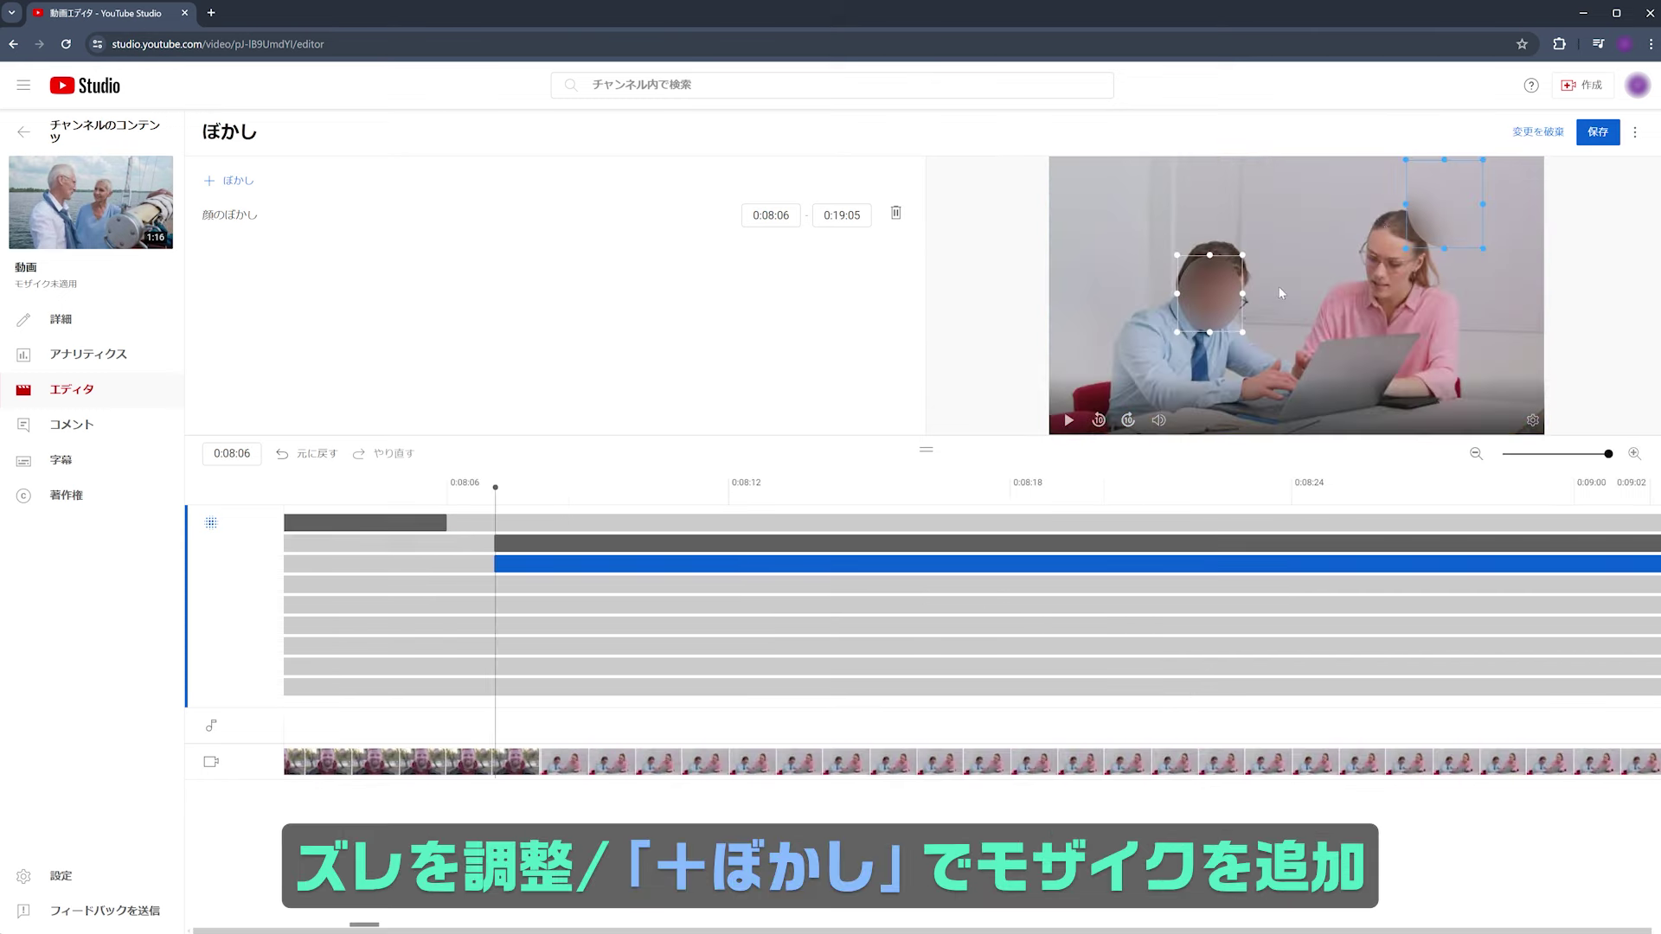
Move the stray face blur onto the woman's face and position a rectangular custom blur in the overhead desk scene.
{"action": "left_click_drag", "start_coordinate": [1419, 237], "coordinate": [1378, 283]}
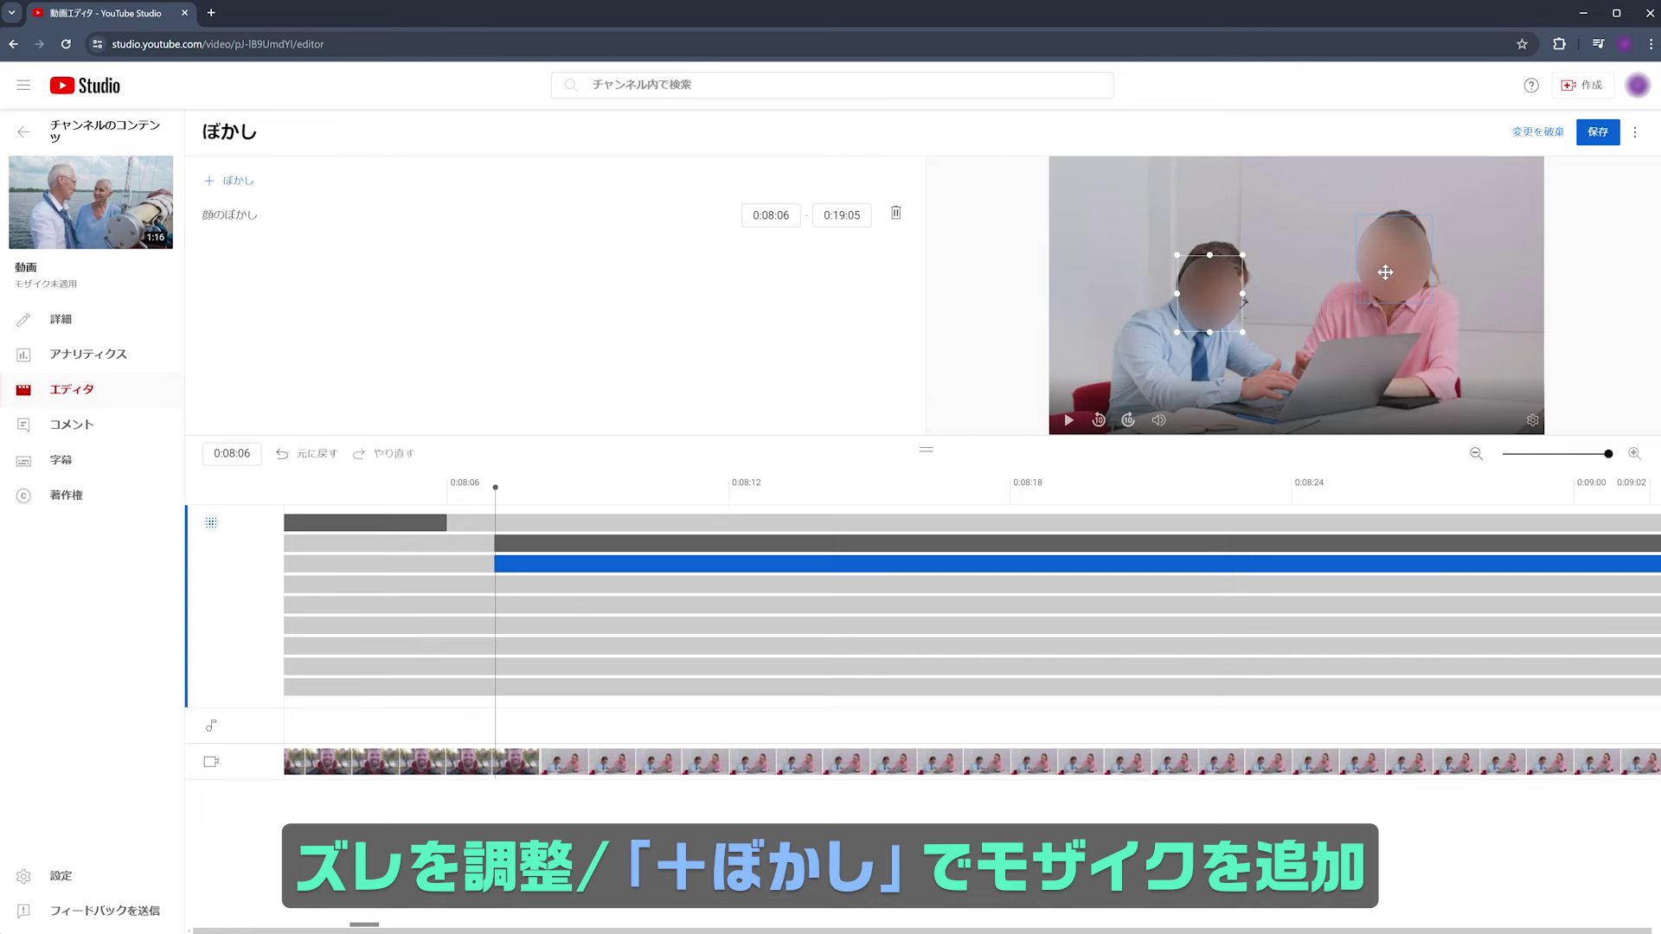
{"action": "left_click", "coordinate": [228, 180]}
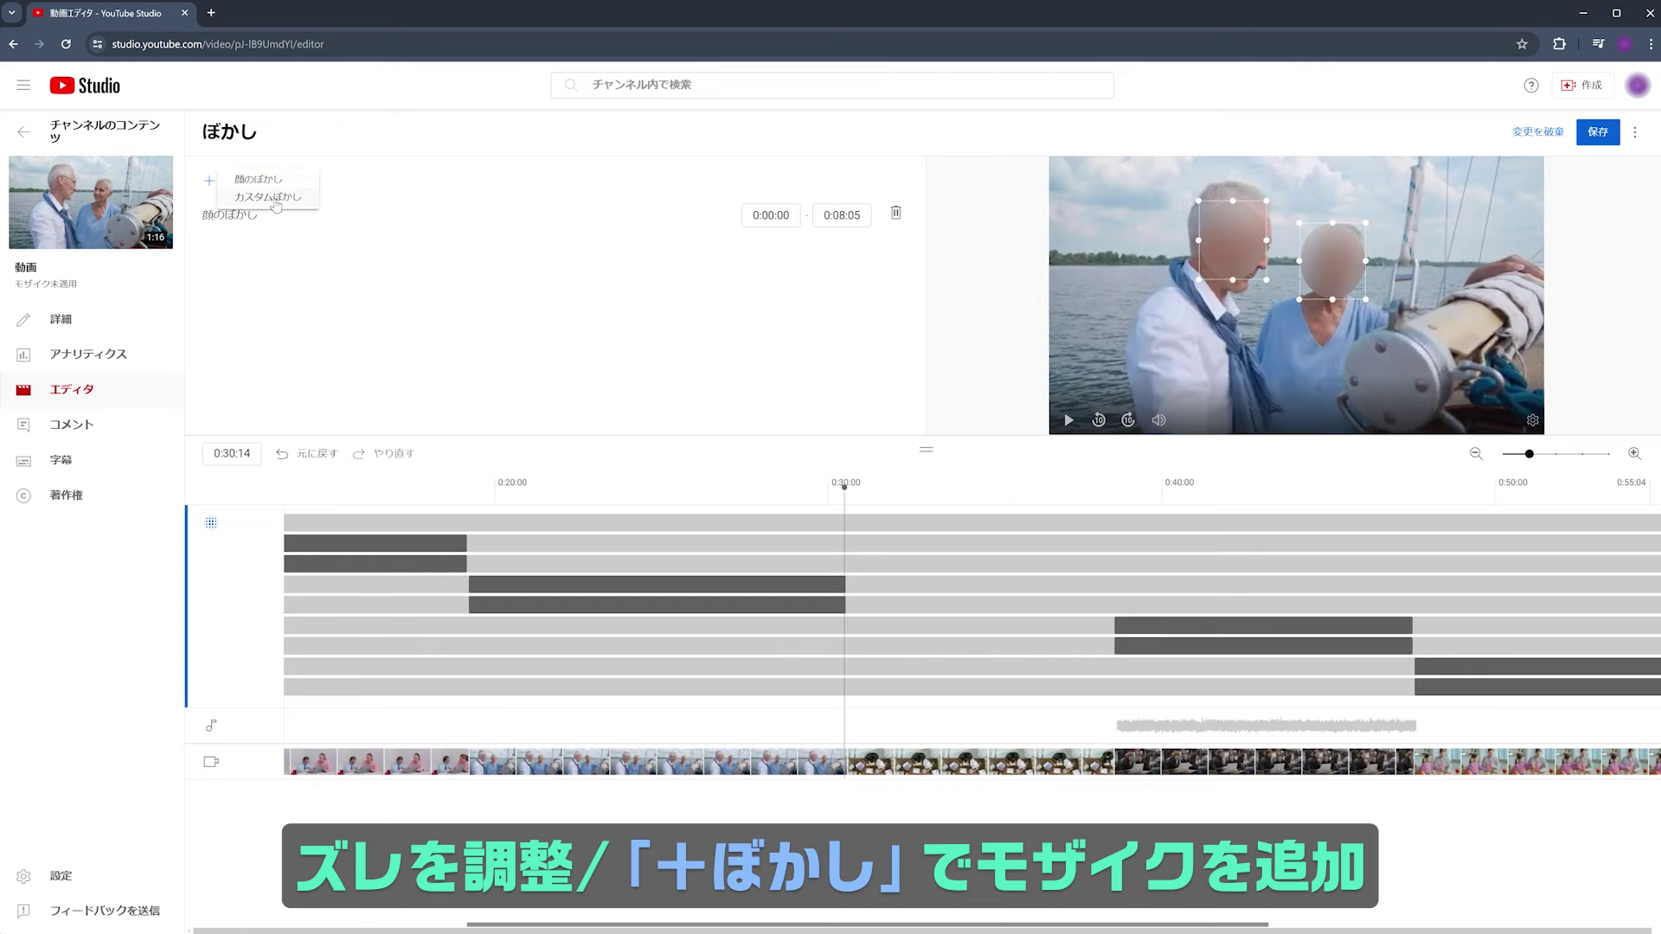
{"action": "left_click", "coordinate": [275, 199]}
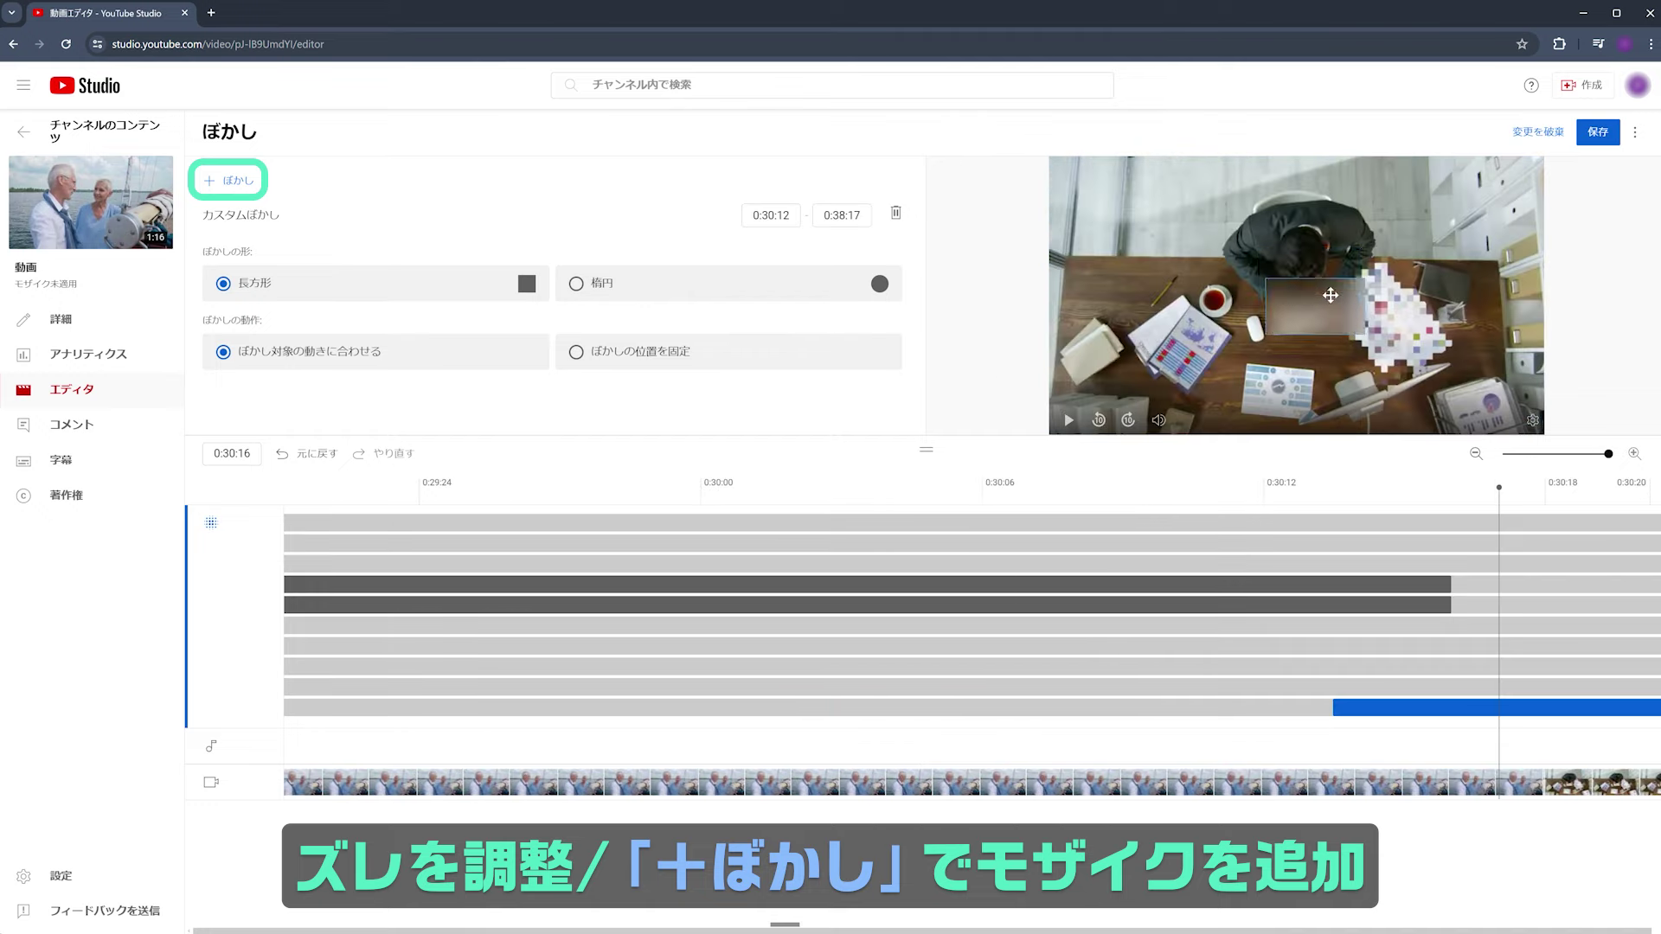
{"action": "left_click_drag", "start_coordinate": [1373, 340], "coordinate": [1361, 283]}
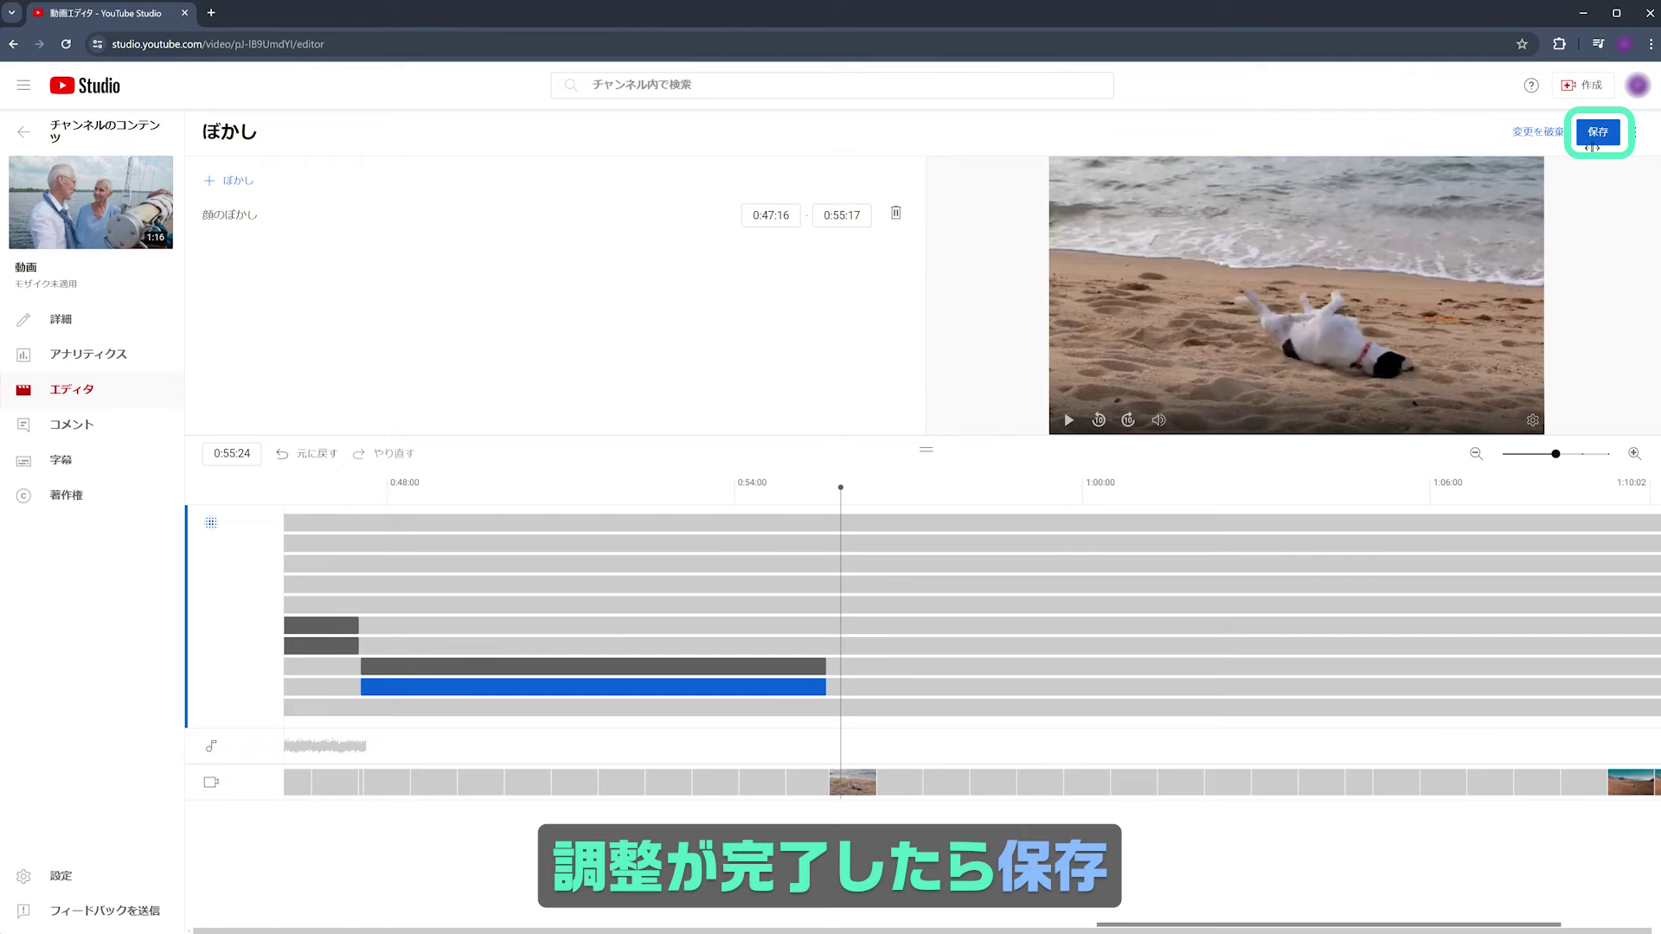
Save the blur edits made to the video.
{"action": "left_click", "coordinate": [1596, 135]}
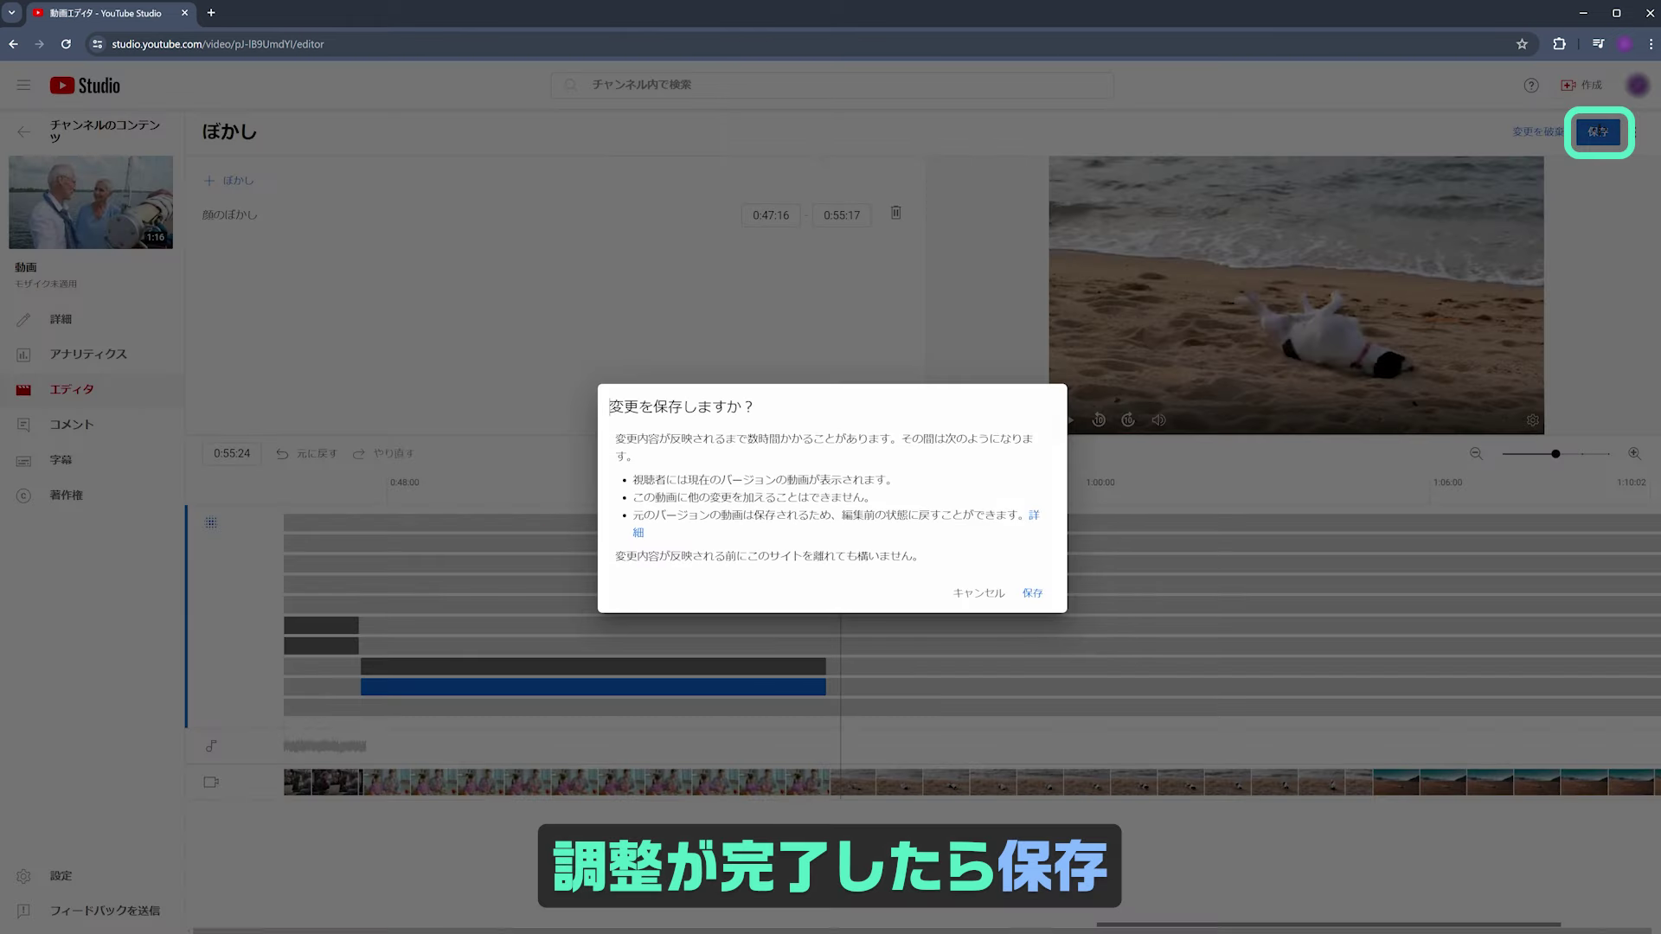
{"action": "left_click", "coordinate": [1033, 593]}
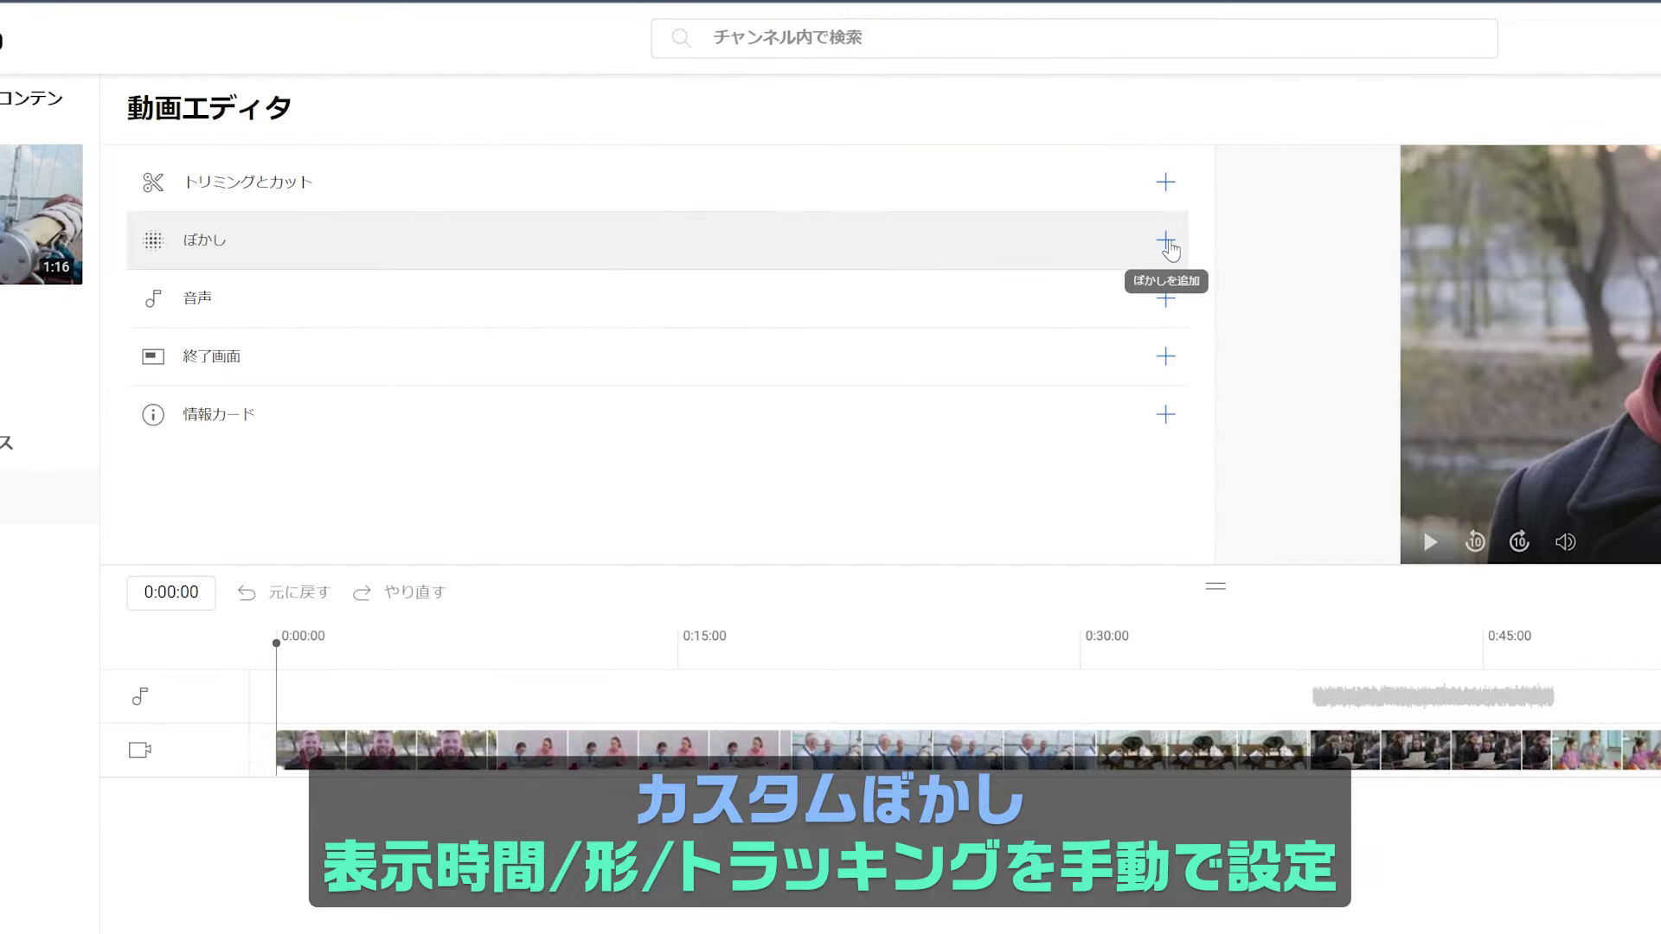
Add an oval custom blur that follows its subject and enlarge it to cover the dog on the beach.
{"action": "left_click", "coordinate": [893, 219]}
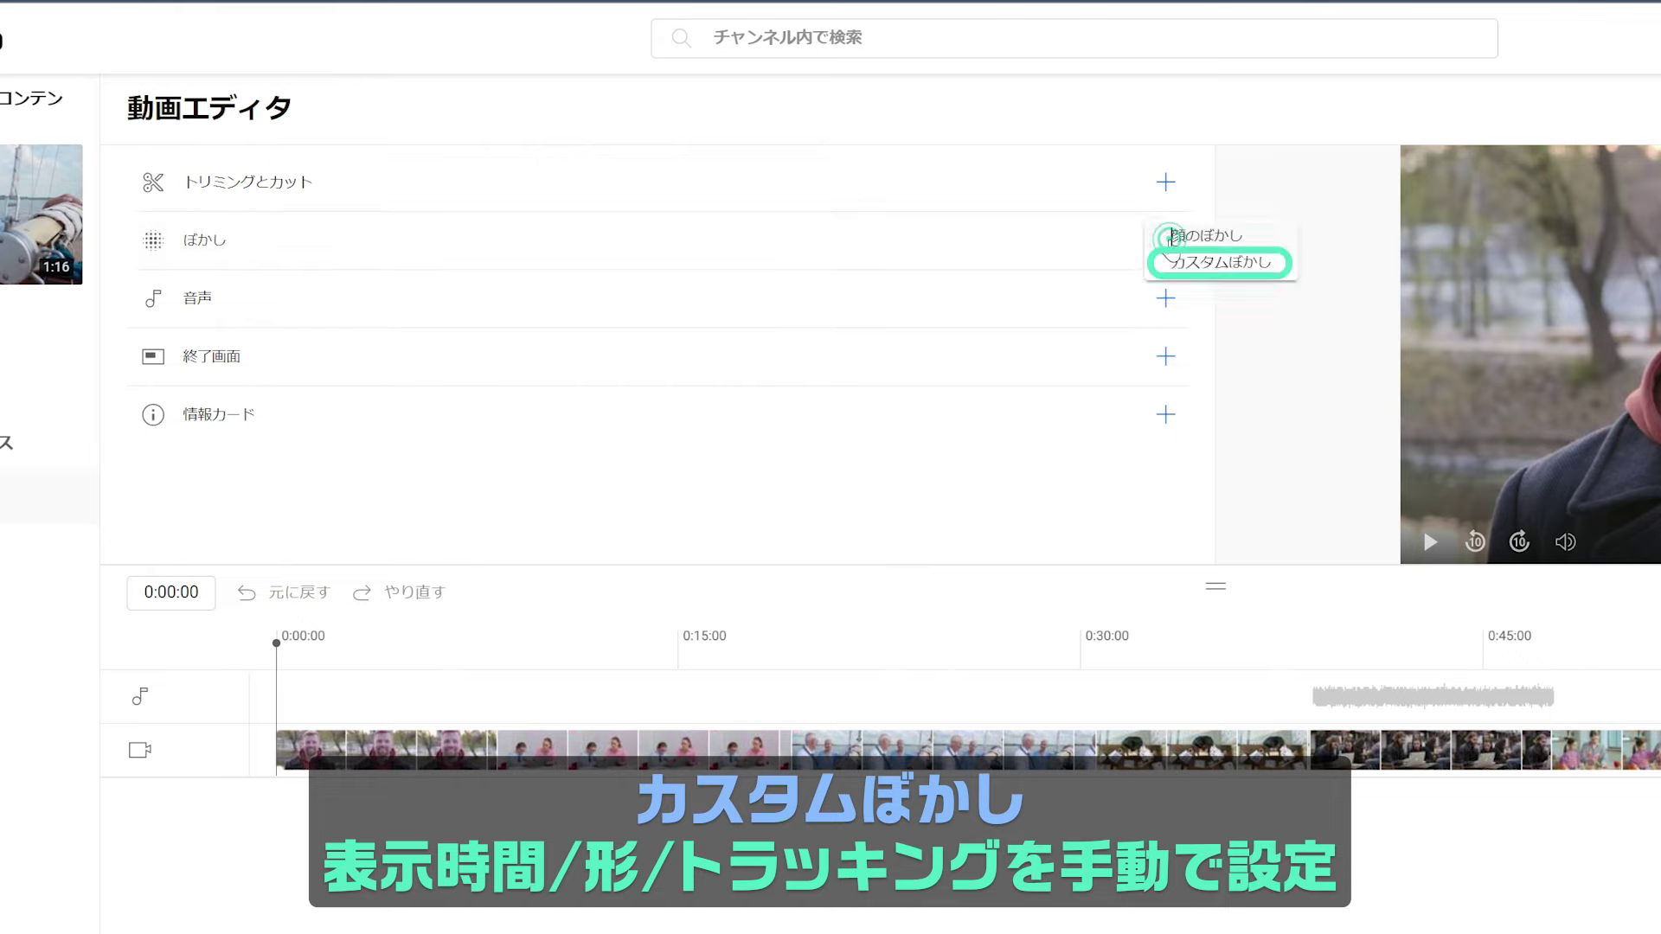
{"action": "left_click", "coordinate": [1205, 264]}
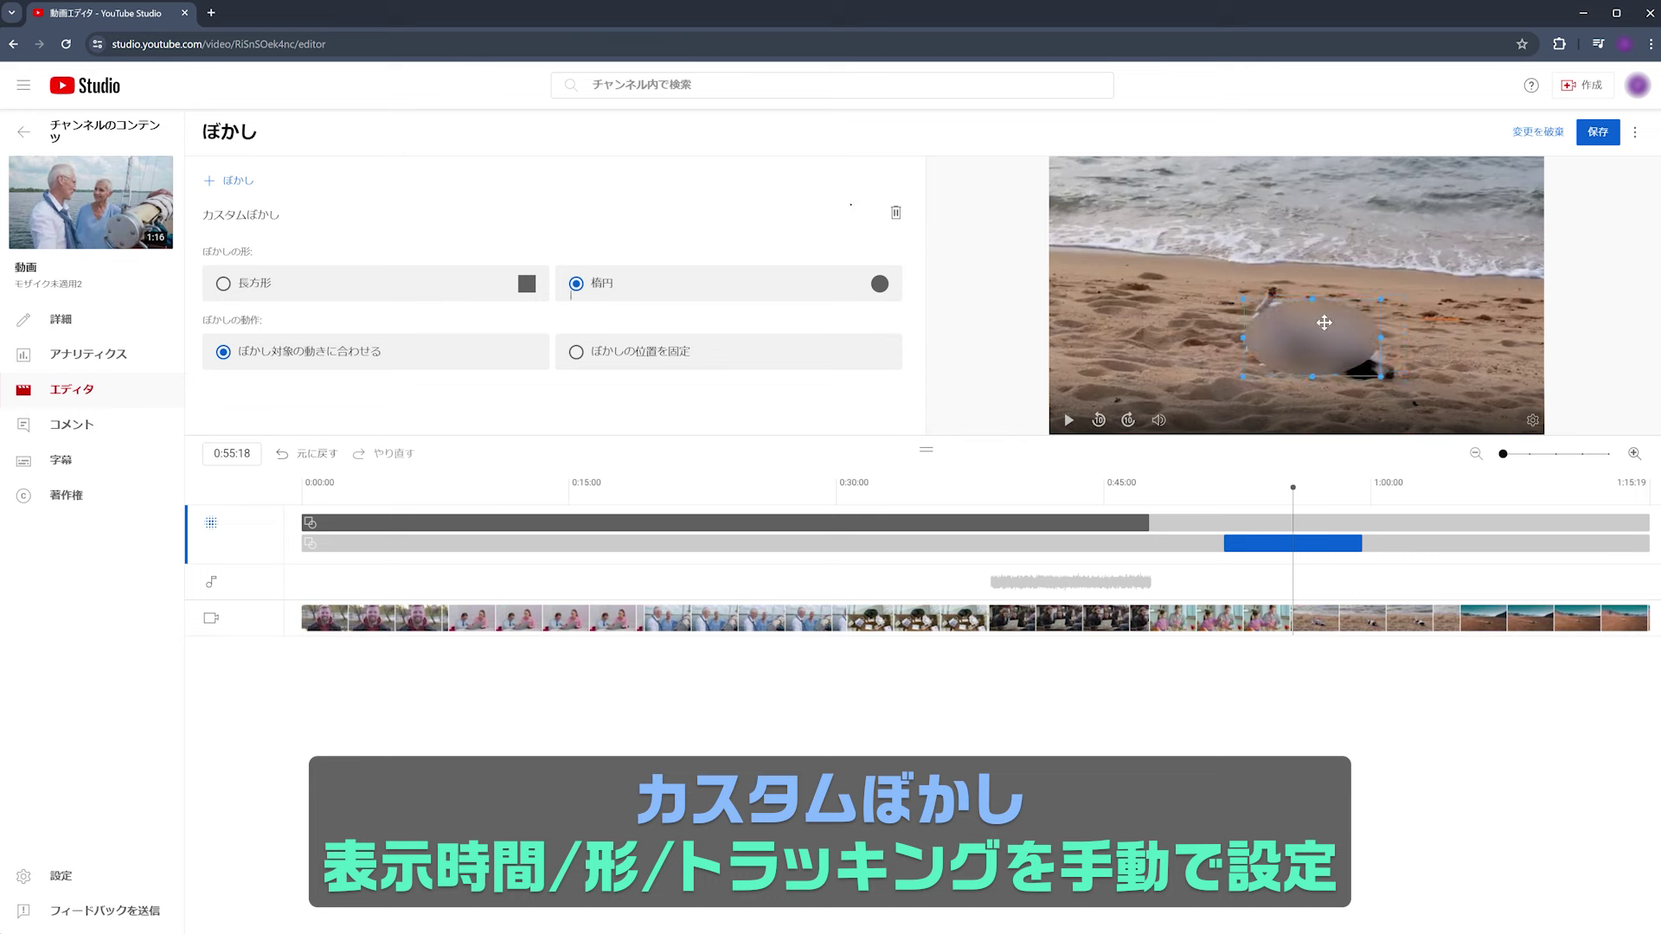
{"action": "left_click_drag", "start_coordinate": [1381, 299], "coordinate": [1429, 285]}
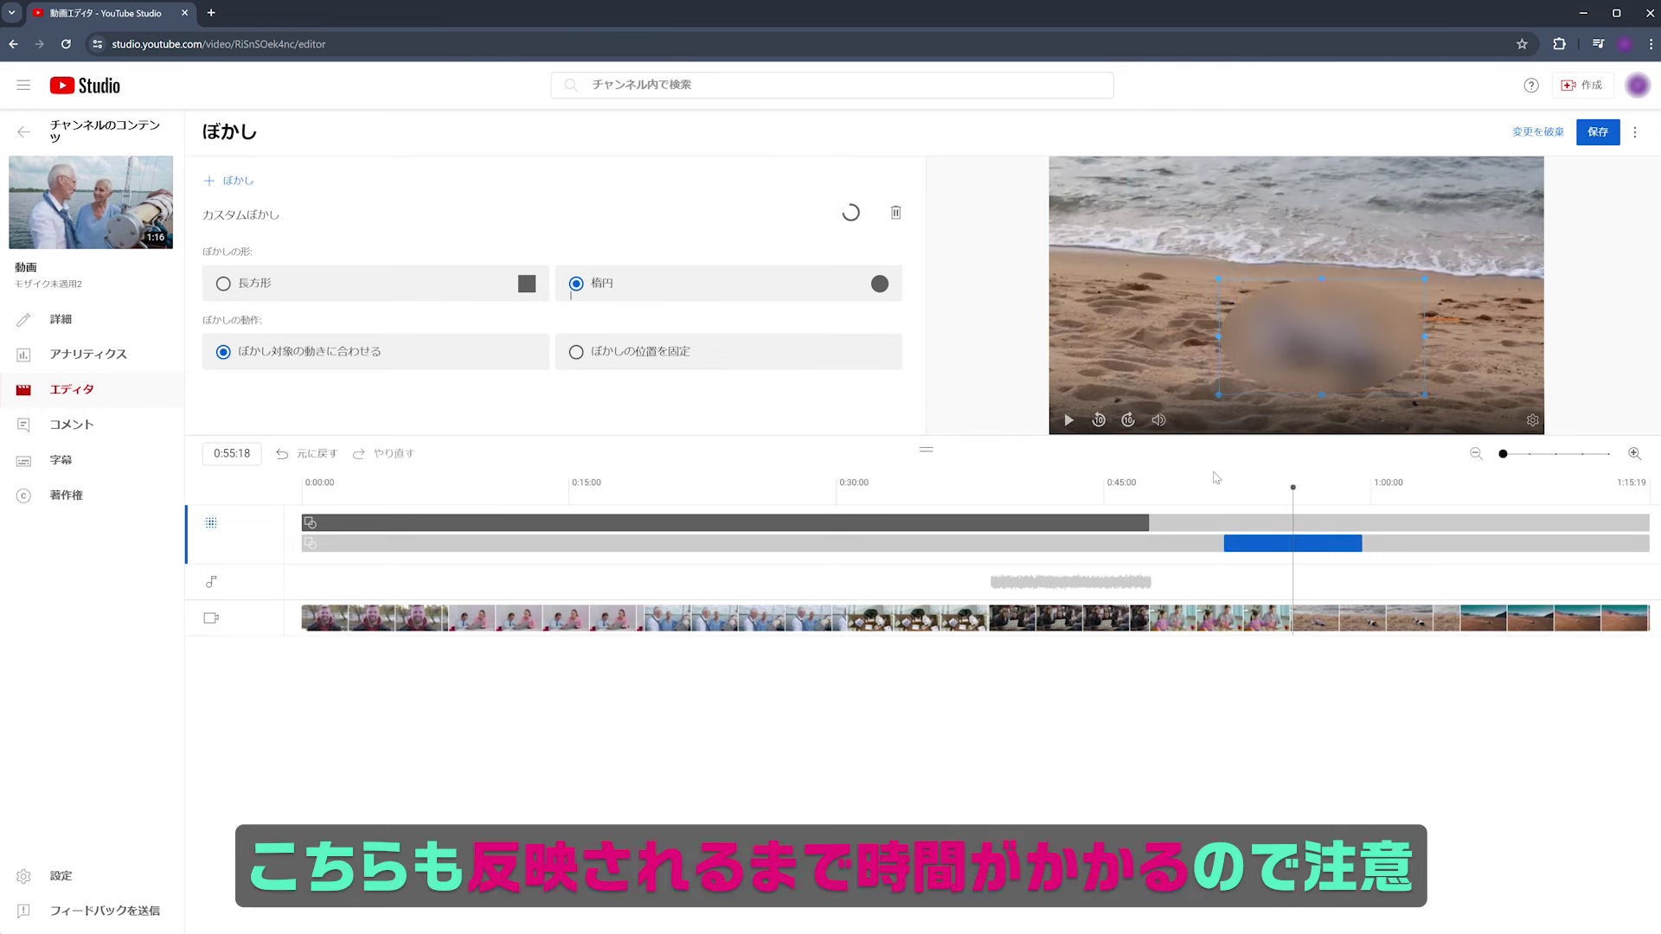
Trim the custom blur's start to 0:55:16, where the dog scene begins, and check it on the timeline.
{"action": "left_click", "coordinate": [1259, 492]}
{"action": "left_click", "coordinate": [1296, 487]}
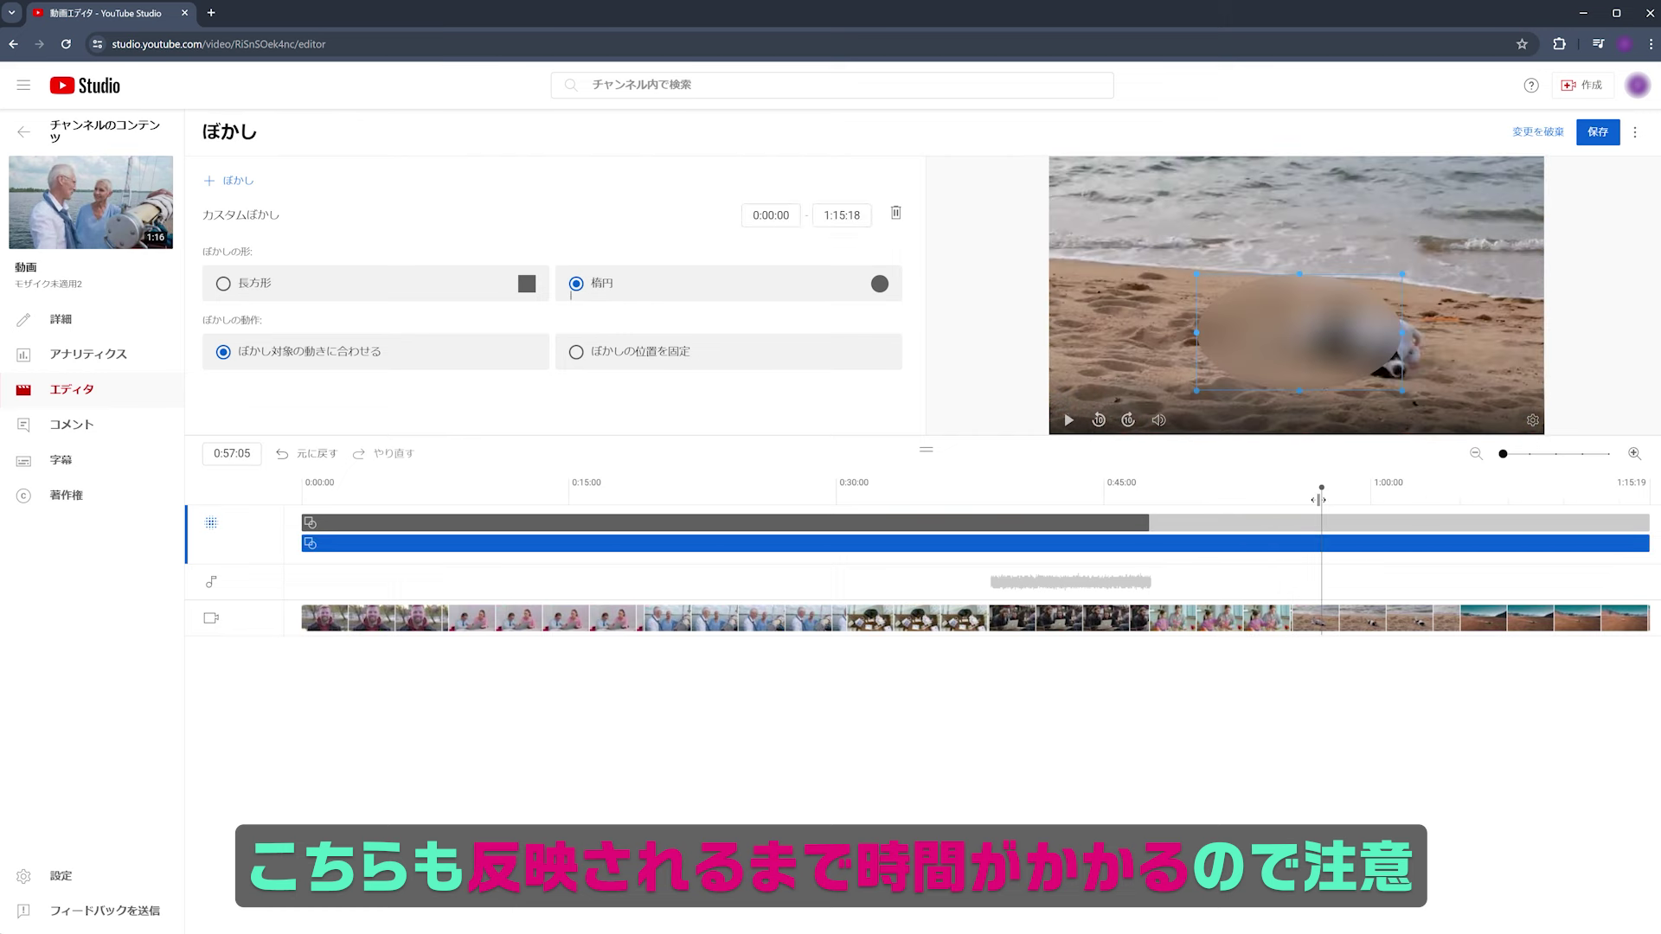
{"action": "left_click_drag", "start_coordinate": [786, 547], "coordinate": [1224, 568]}
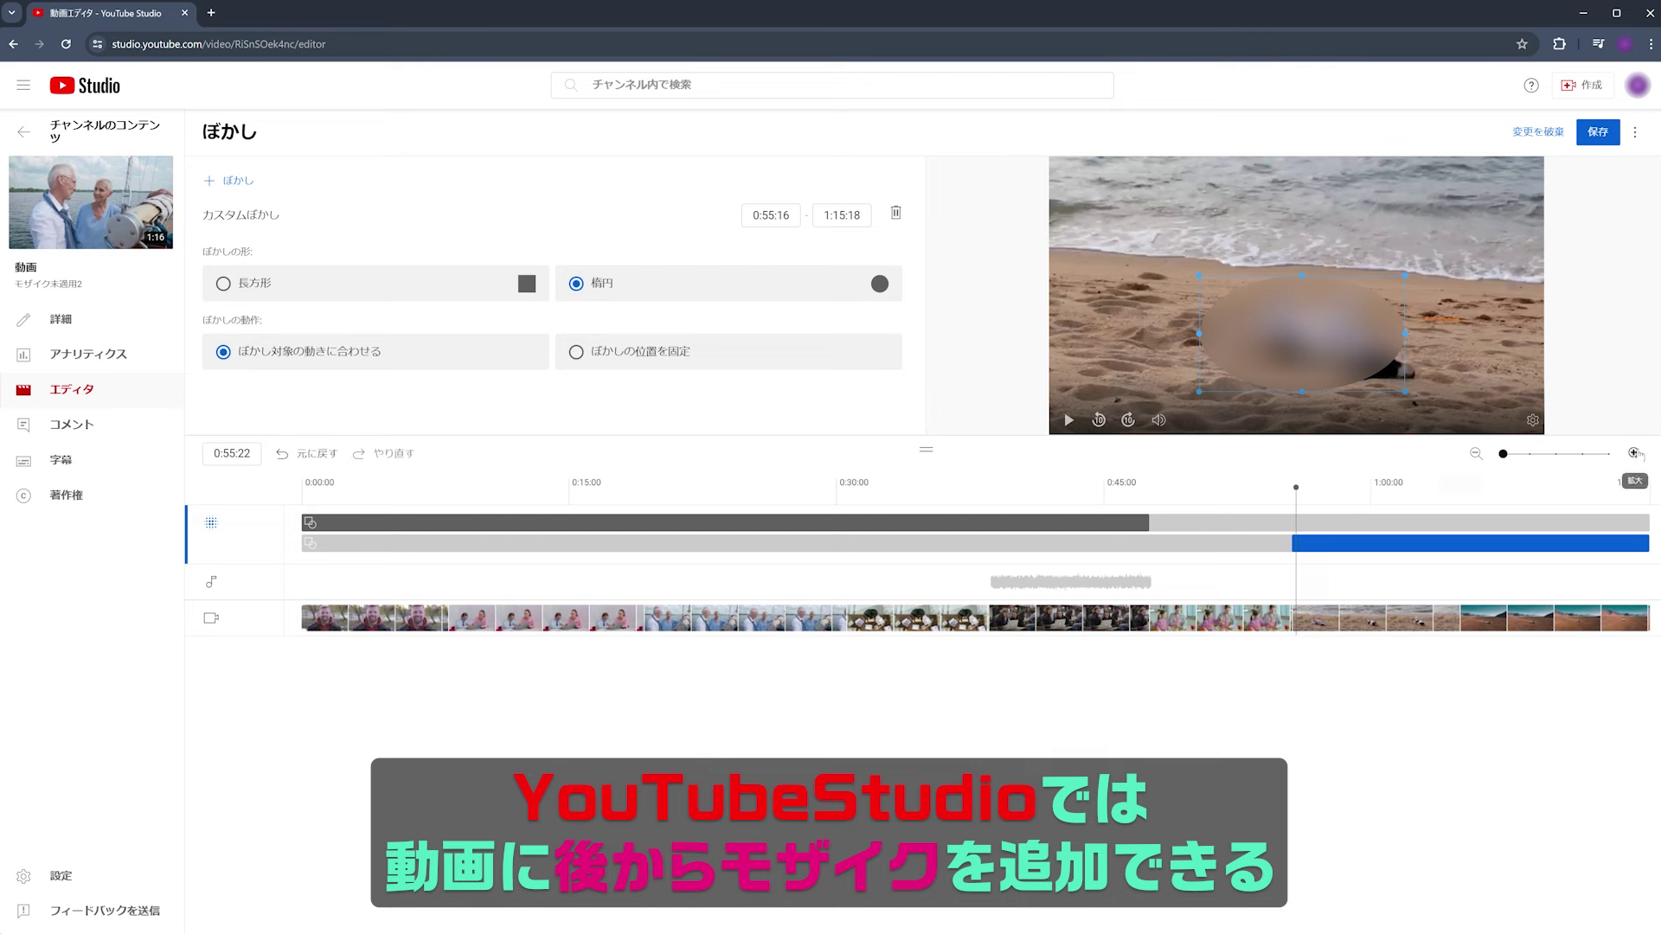
{"action": "left_click", "coordinate": [1634, 452]}
{"action": "left_click", "coordinate": [1634, 452]}
{"action": "left_click", "coordinate": [1217, 493]}
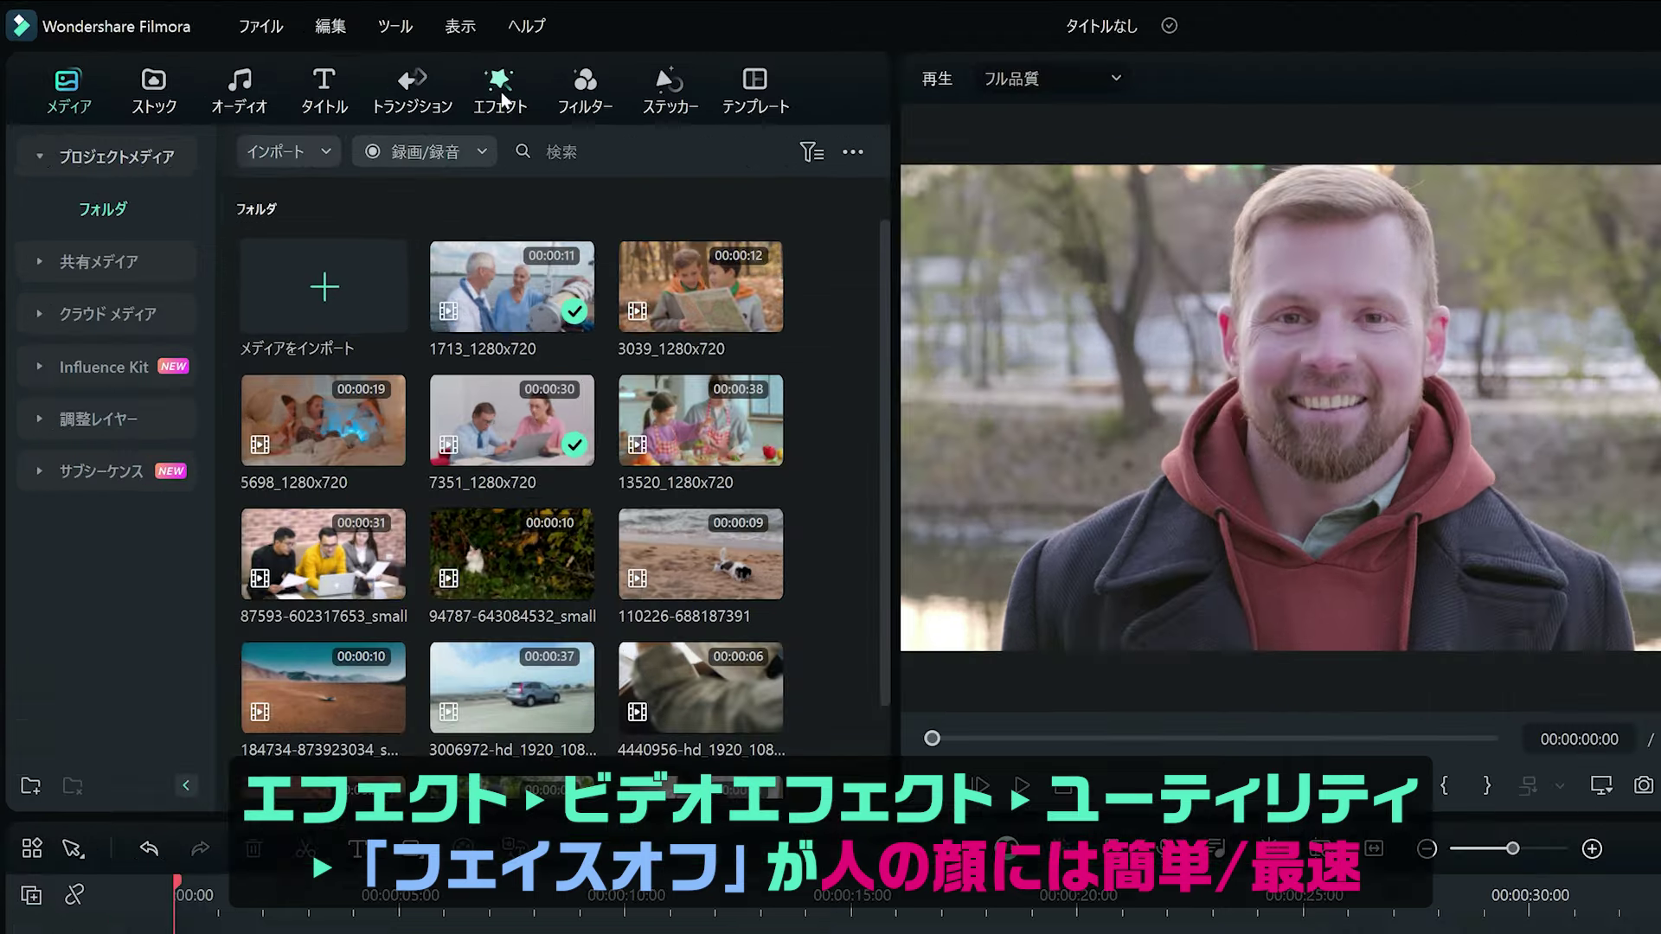
Switch to Wondershare Filmora and place the Face-off effect from the Utility video effects above the first clip.
{"action": "left_click", "coordinate": [375, 79]}
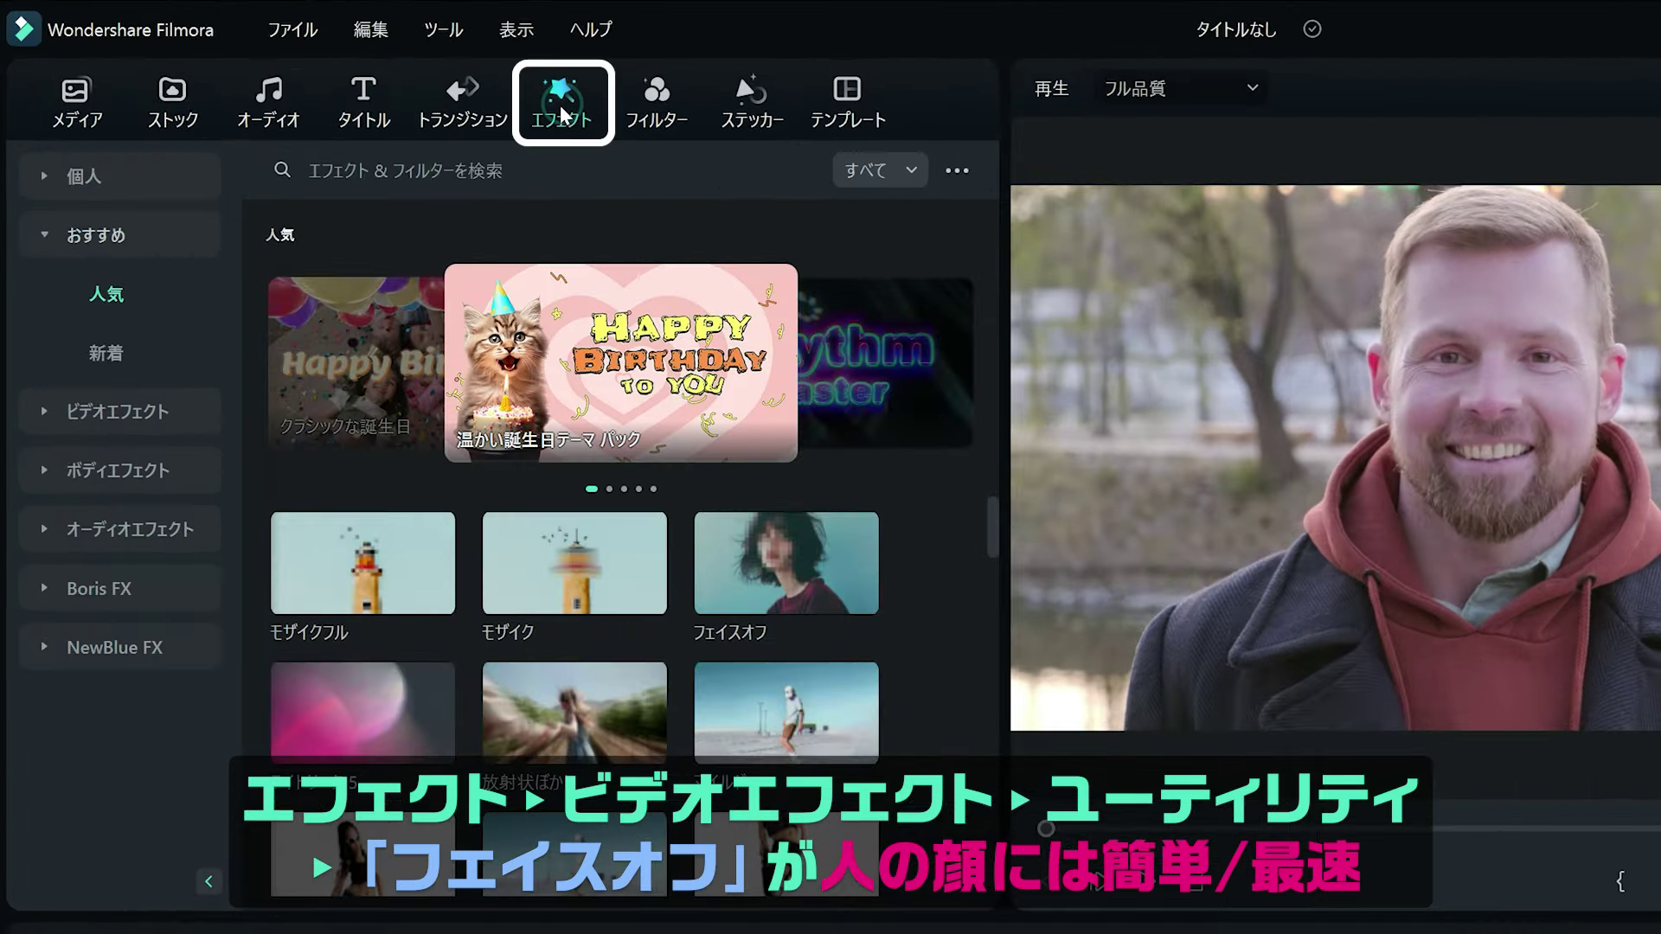
{"action": "left_click", "coordinate": [109, 275]}
{"action": "left_click", "coordinate": [128, 413]}
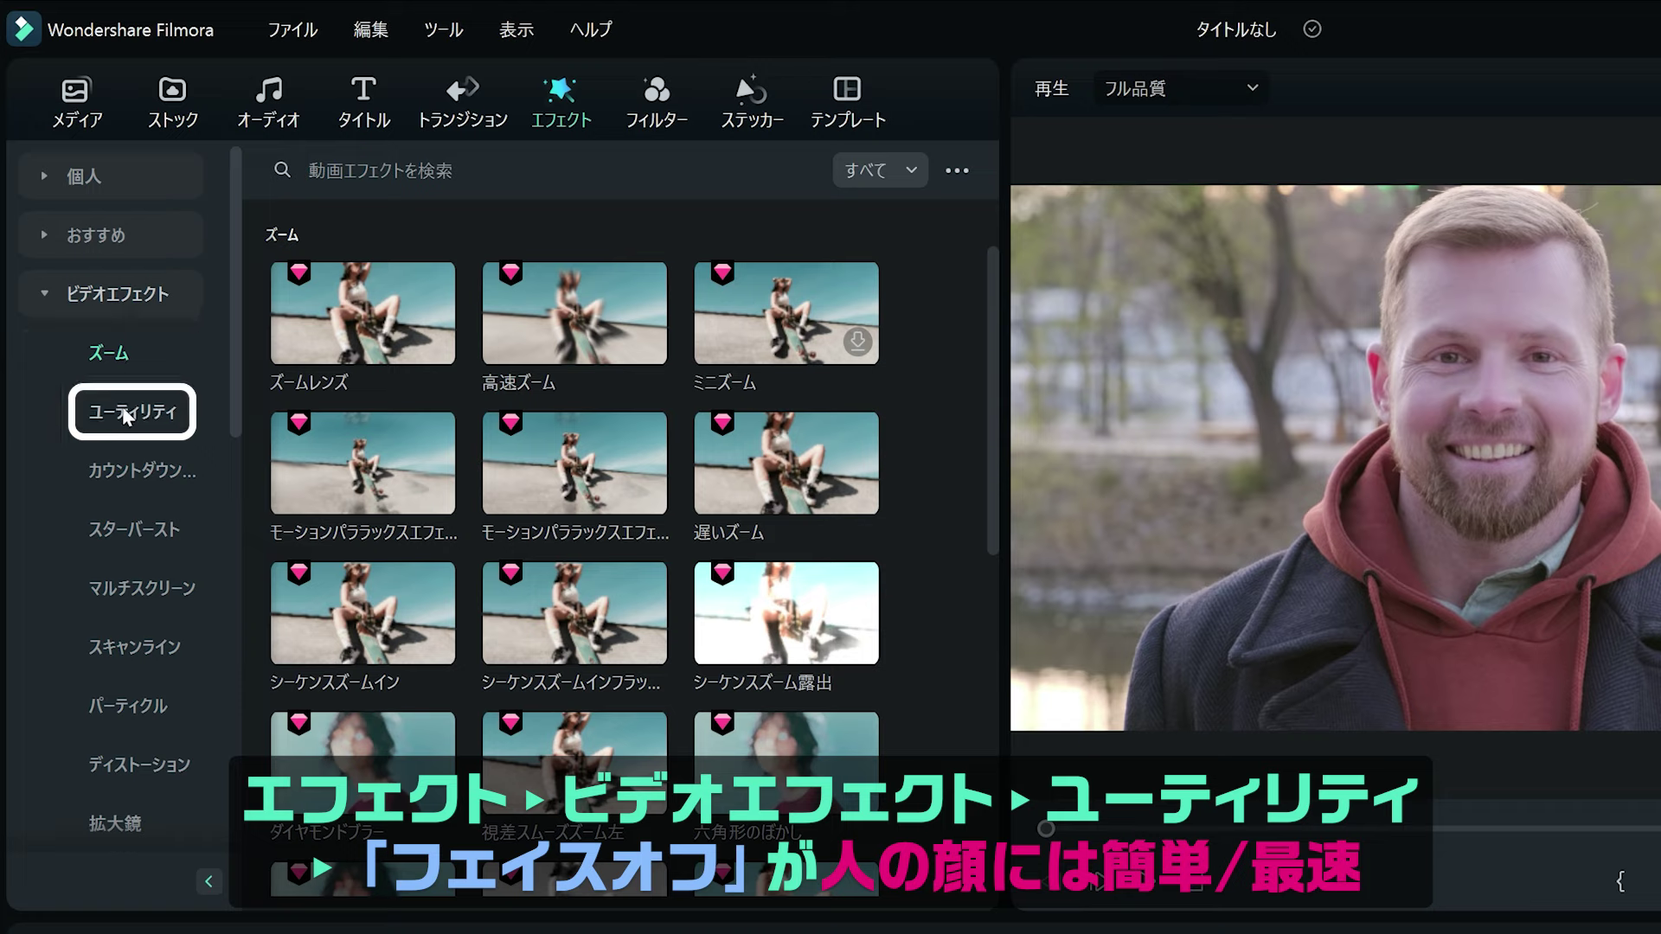
{"action": "scroll", "coordinate": [571, 485], "scroll_direction": "down", "scroll_amount": 6}
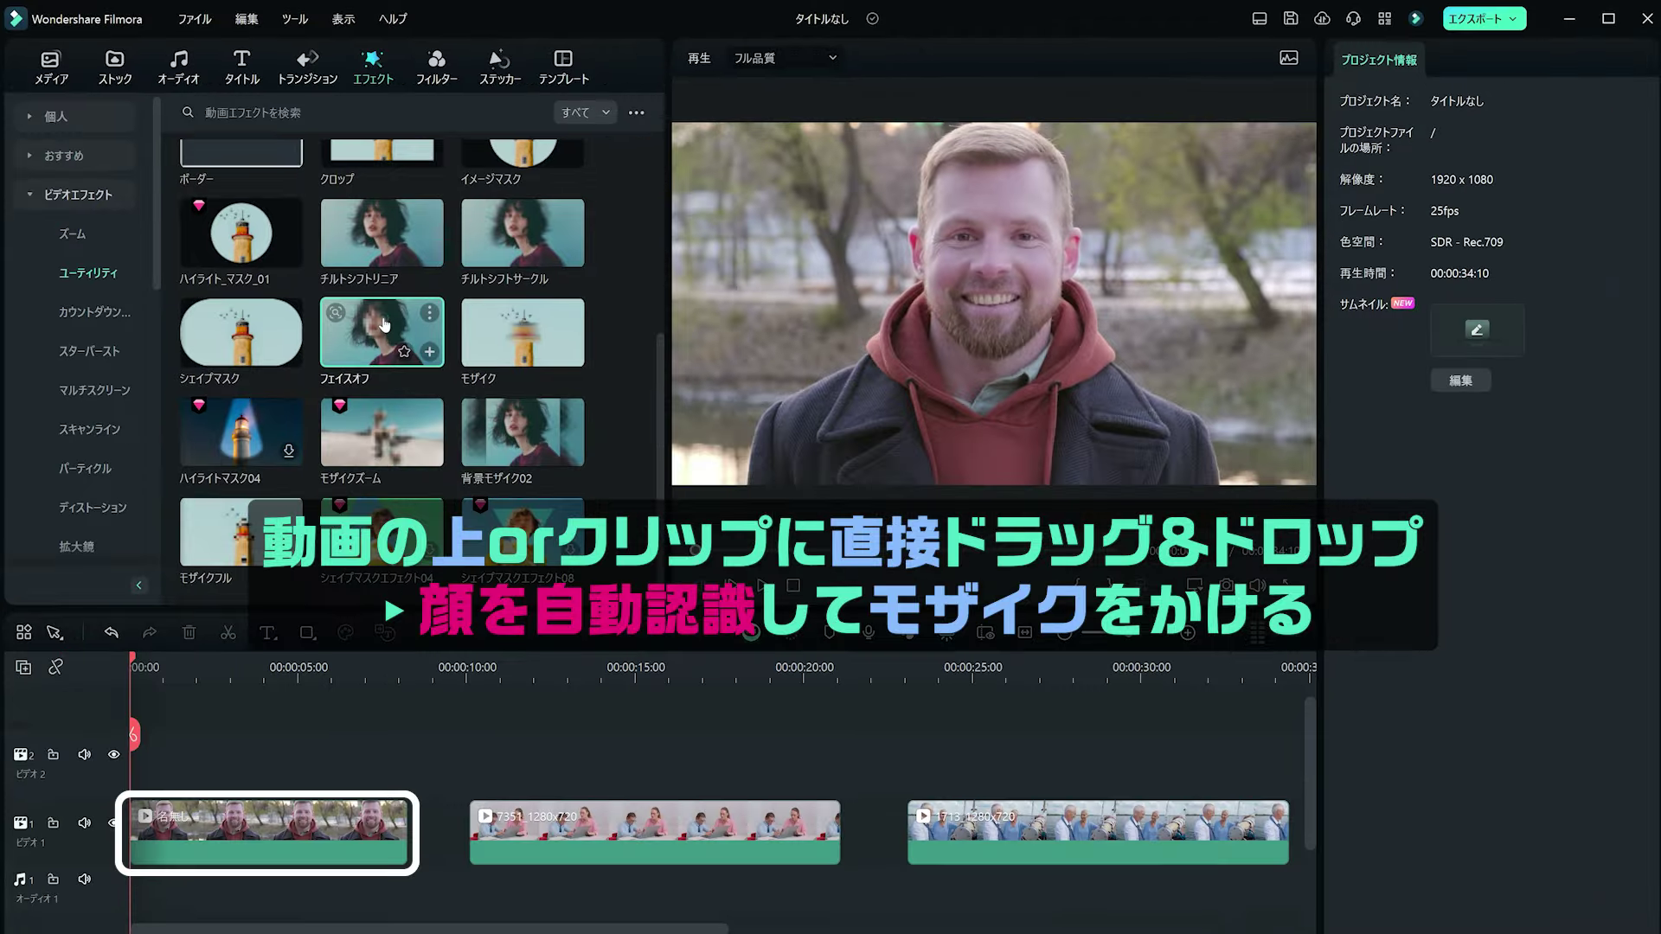
{"action": "left_click_drag", "start_coordinate": [574, 481], "coordinate": [605, 610]}
{"action": "left_click_drag", "start_coordinate": [259, 672], "coordinate": [142, 817]}
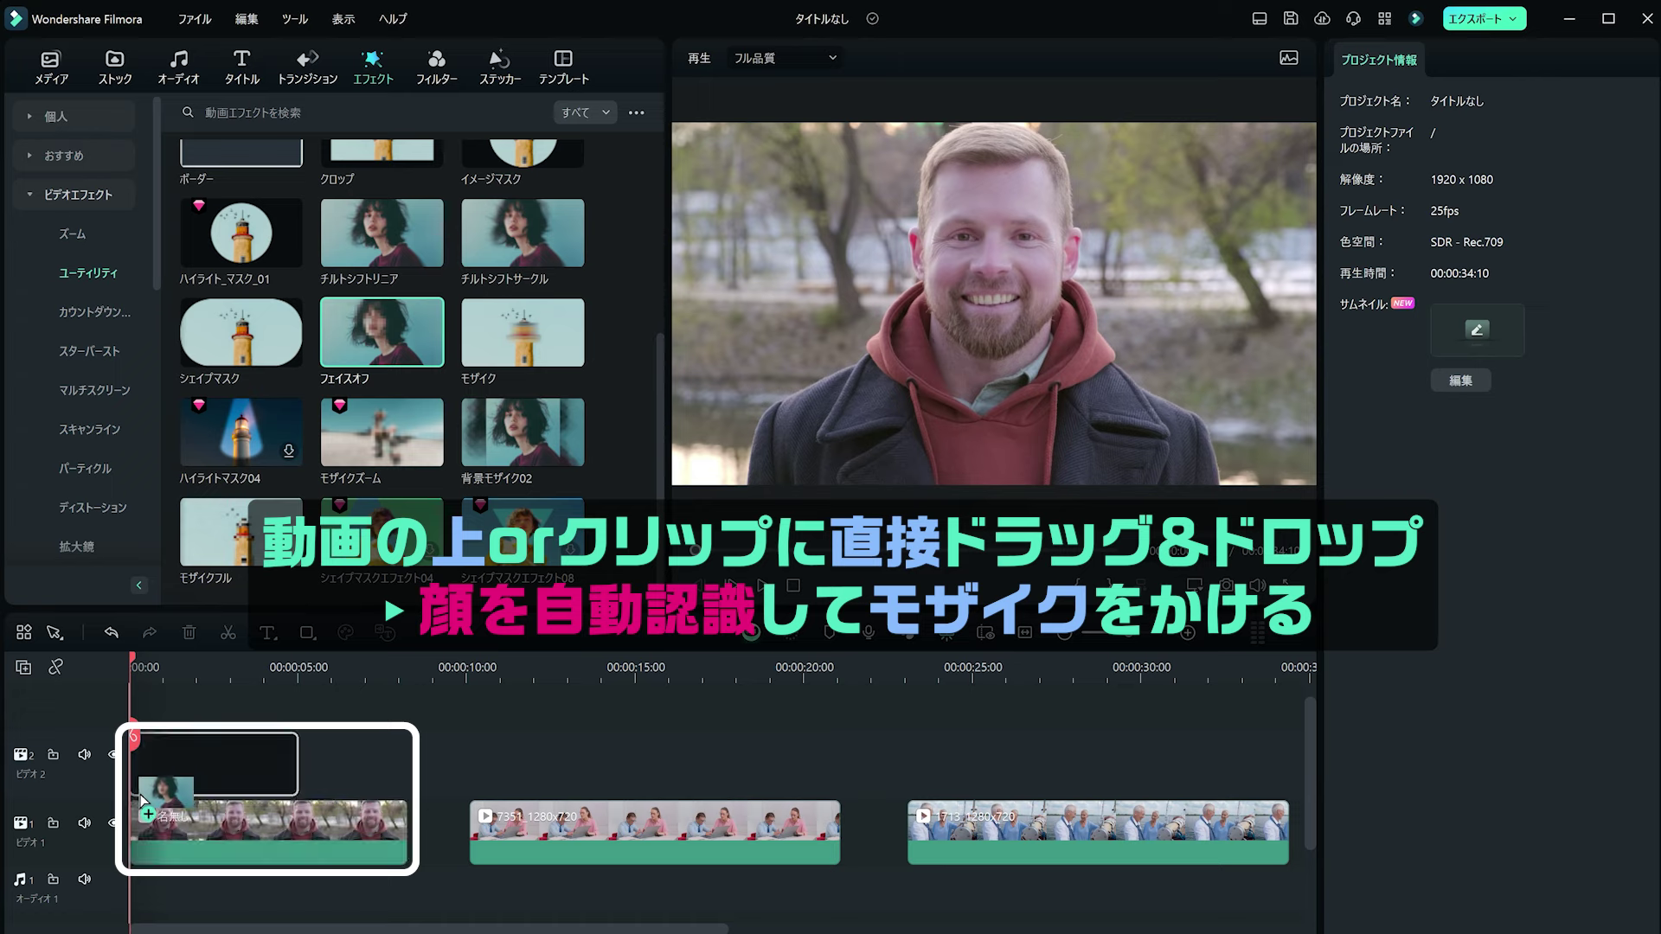
{"action": "key", "text": "space"}
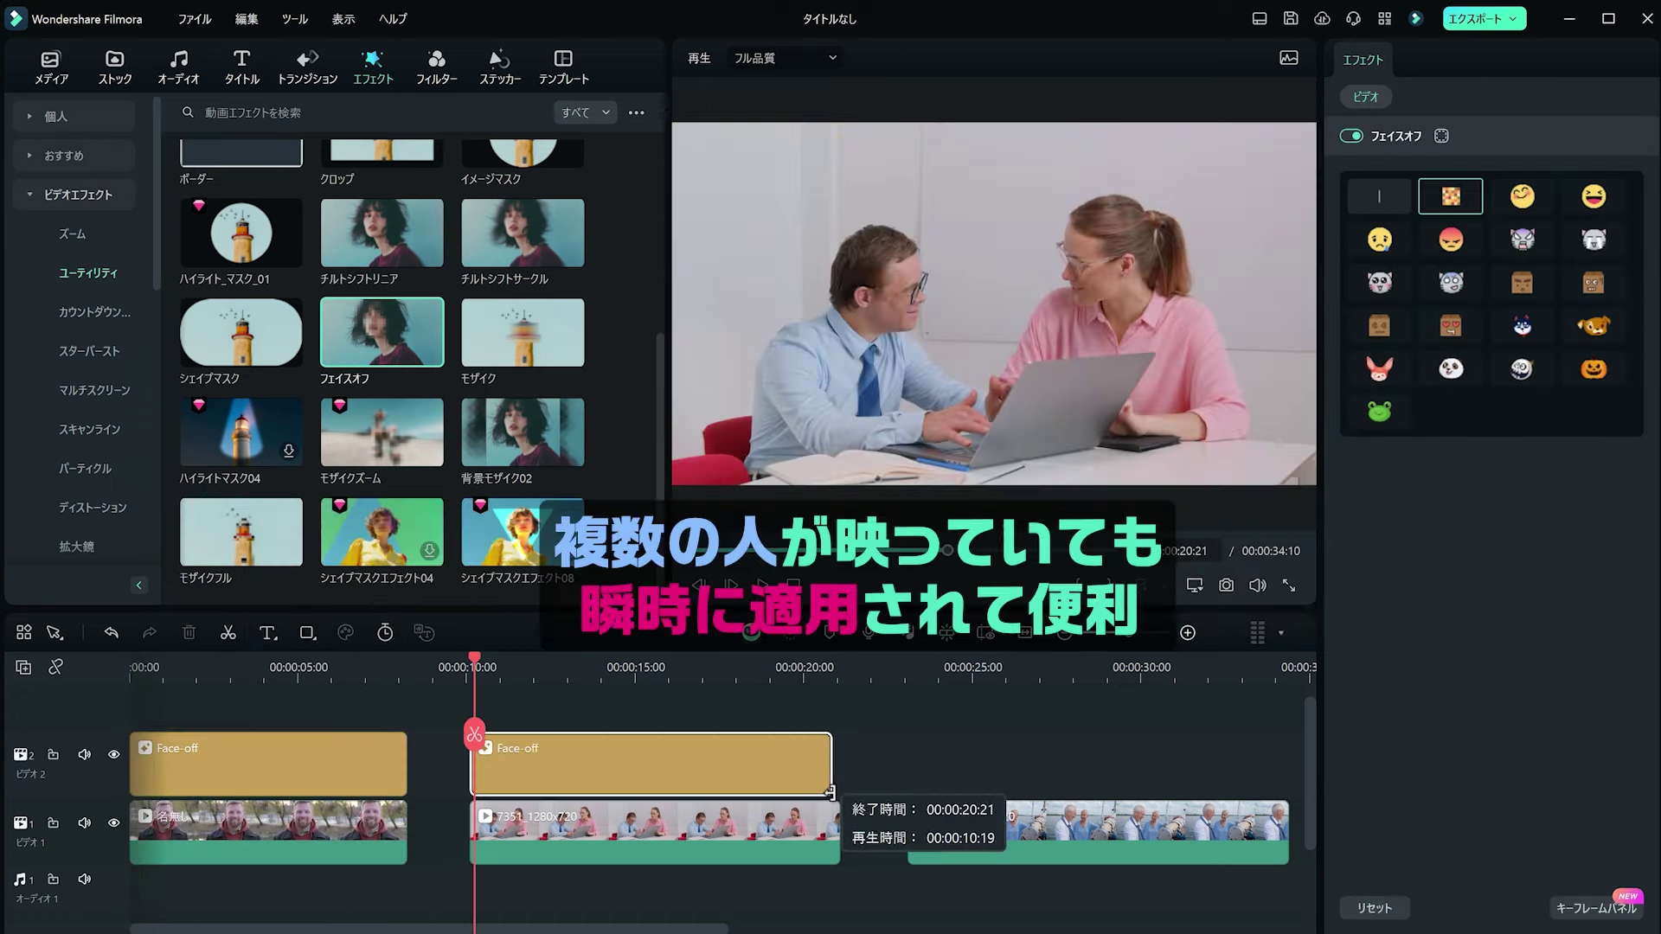
Extend the Face-off effect to the second clip's end and place another Face-off effect above the sailing couple clip.
{"action": "left_click_drag", "start_coordinate": [835, 800], "coordinate": [835, 800]}
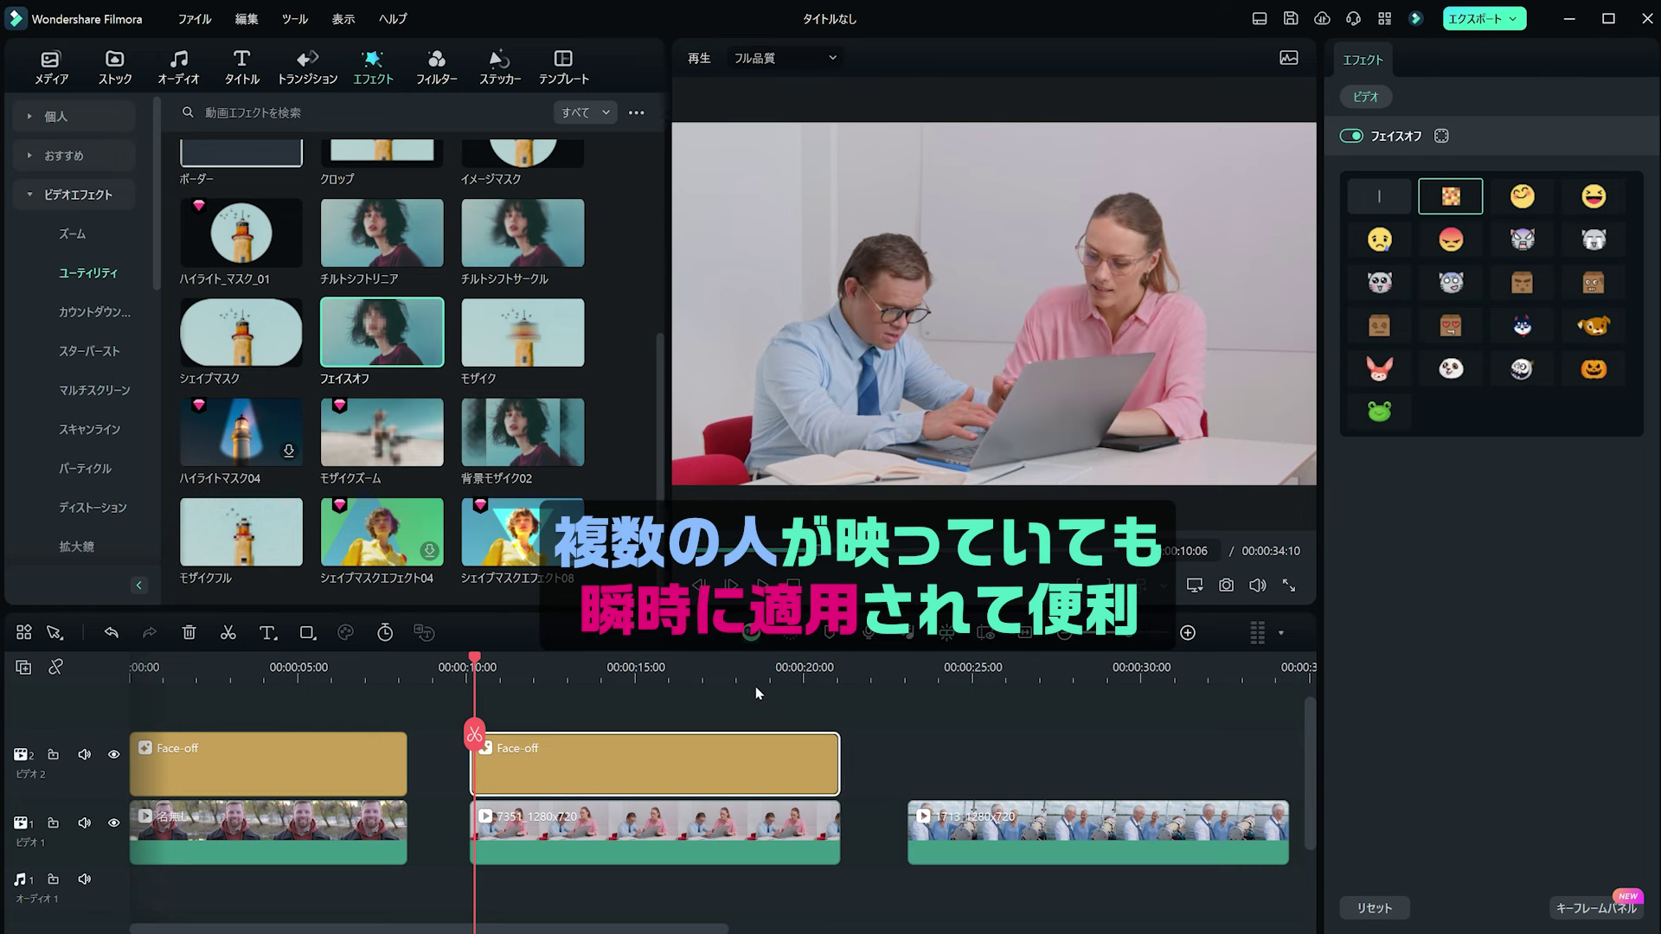
{"action": "key", "text": "space"}
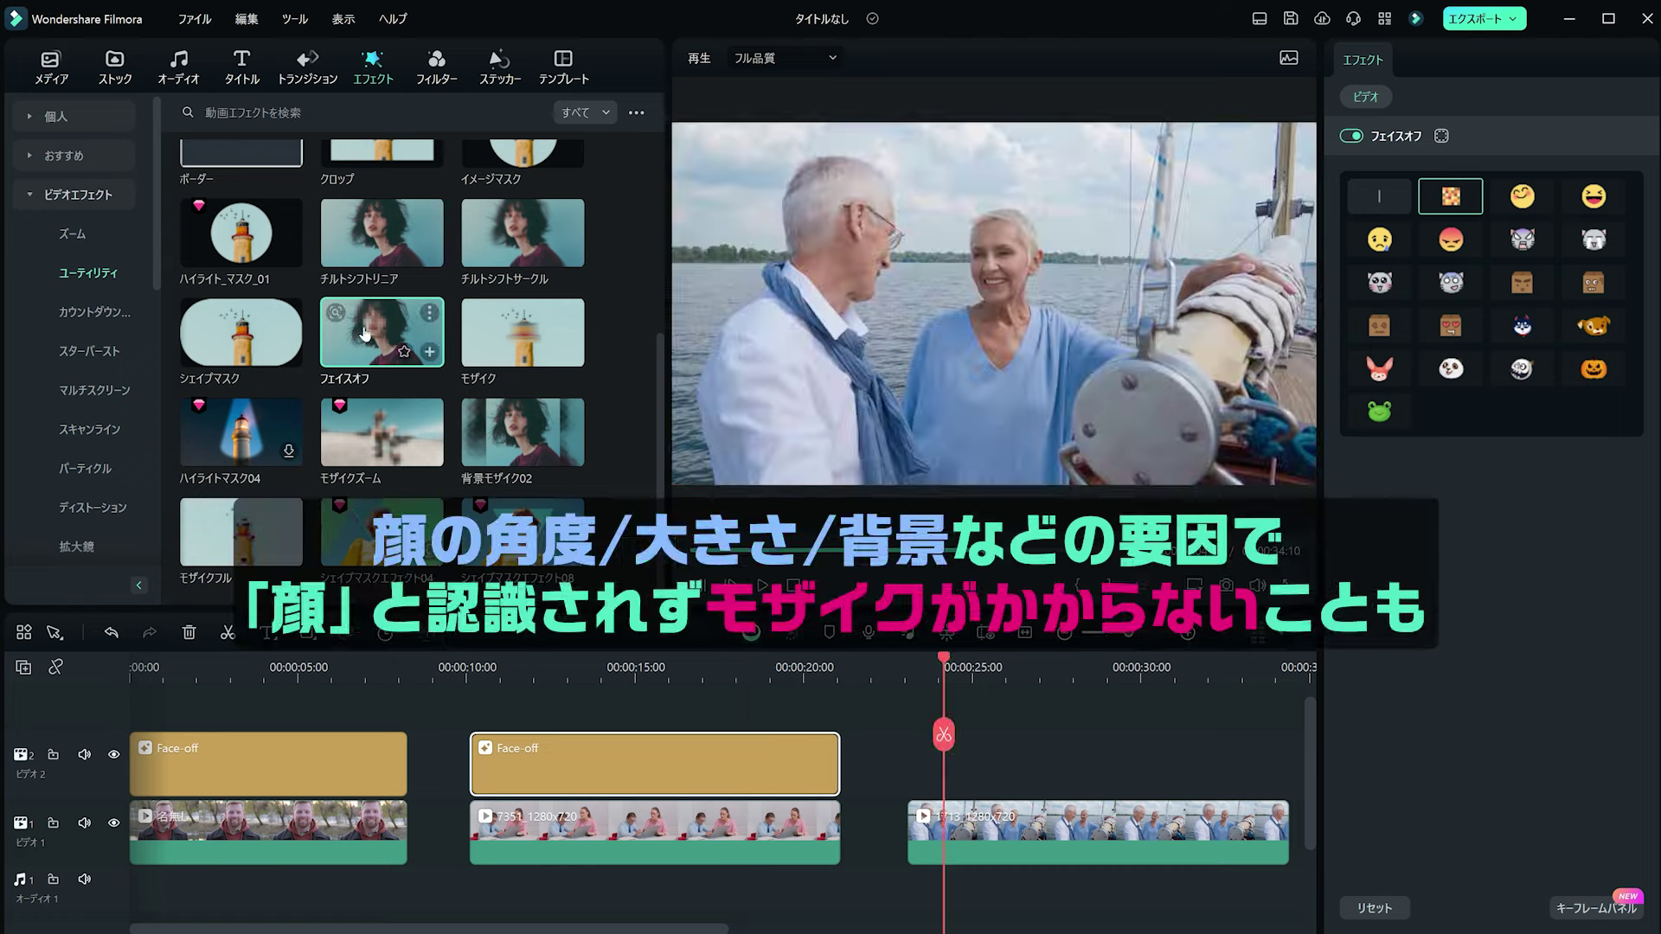
{"action": "left_click_drag", "start_coordinate": [382, 332], "coordinate": [906, 758]}
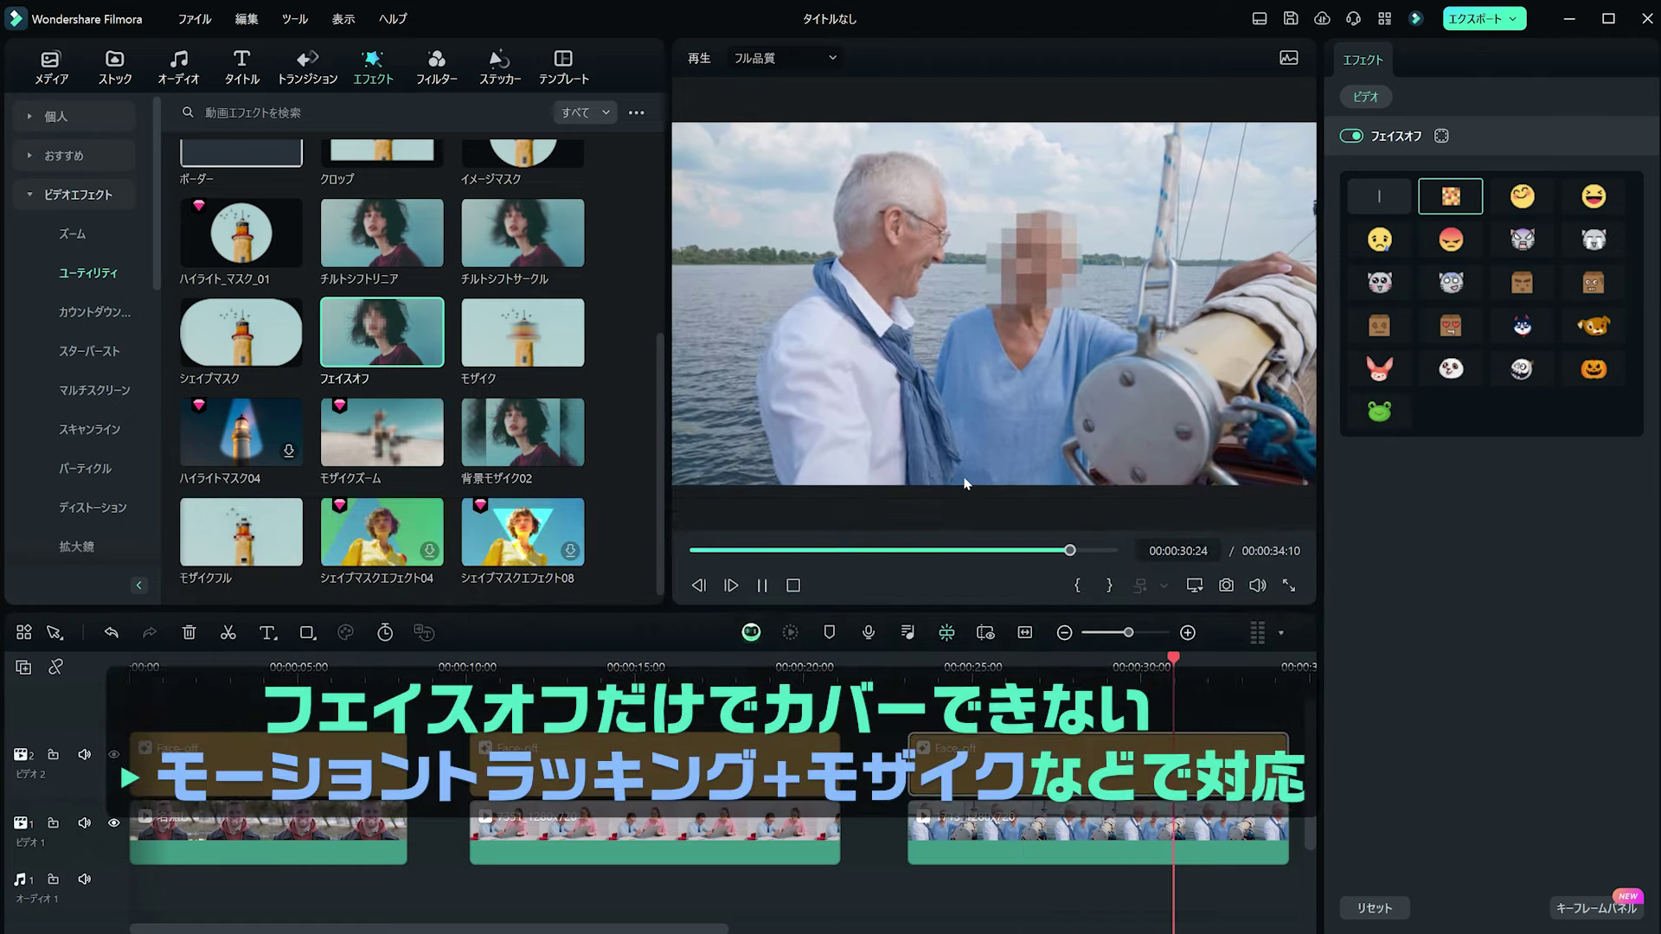
{"action": "key", "text": "space"}
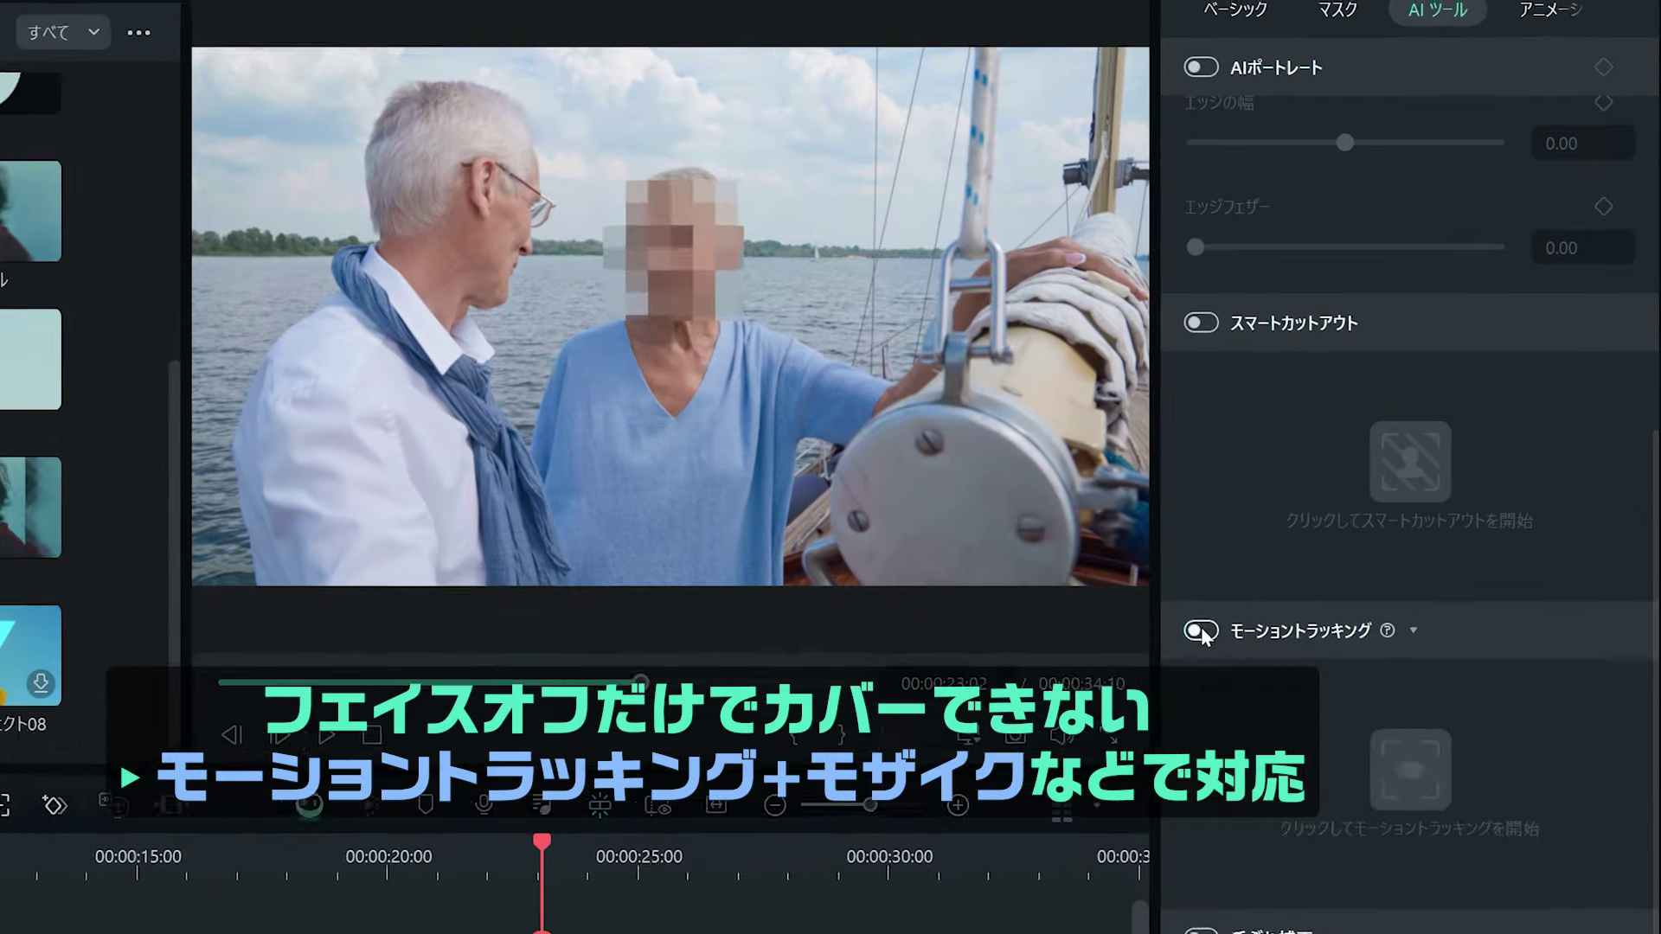
Enable motion tracking for the sailing couple clip and start the tracking.
{"action": "left_click", "coordinate": [1195, 635]}
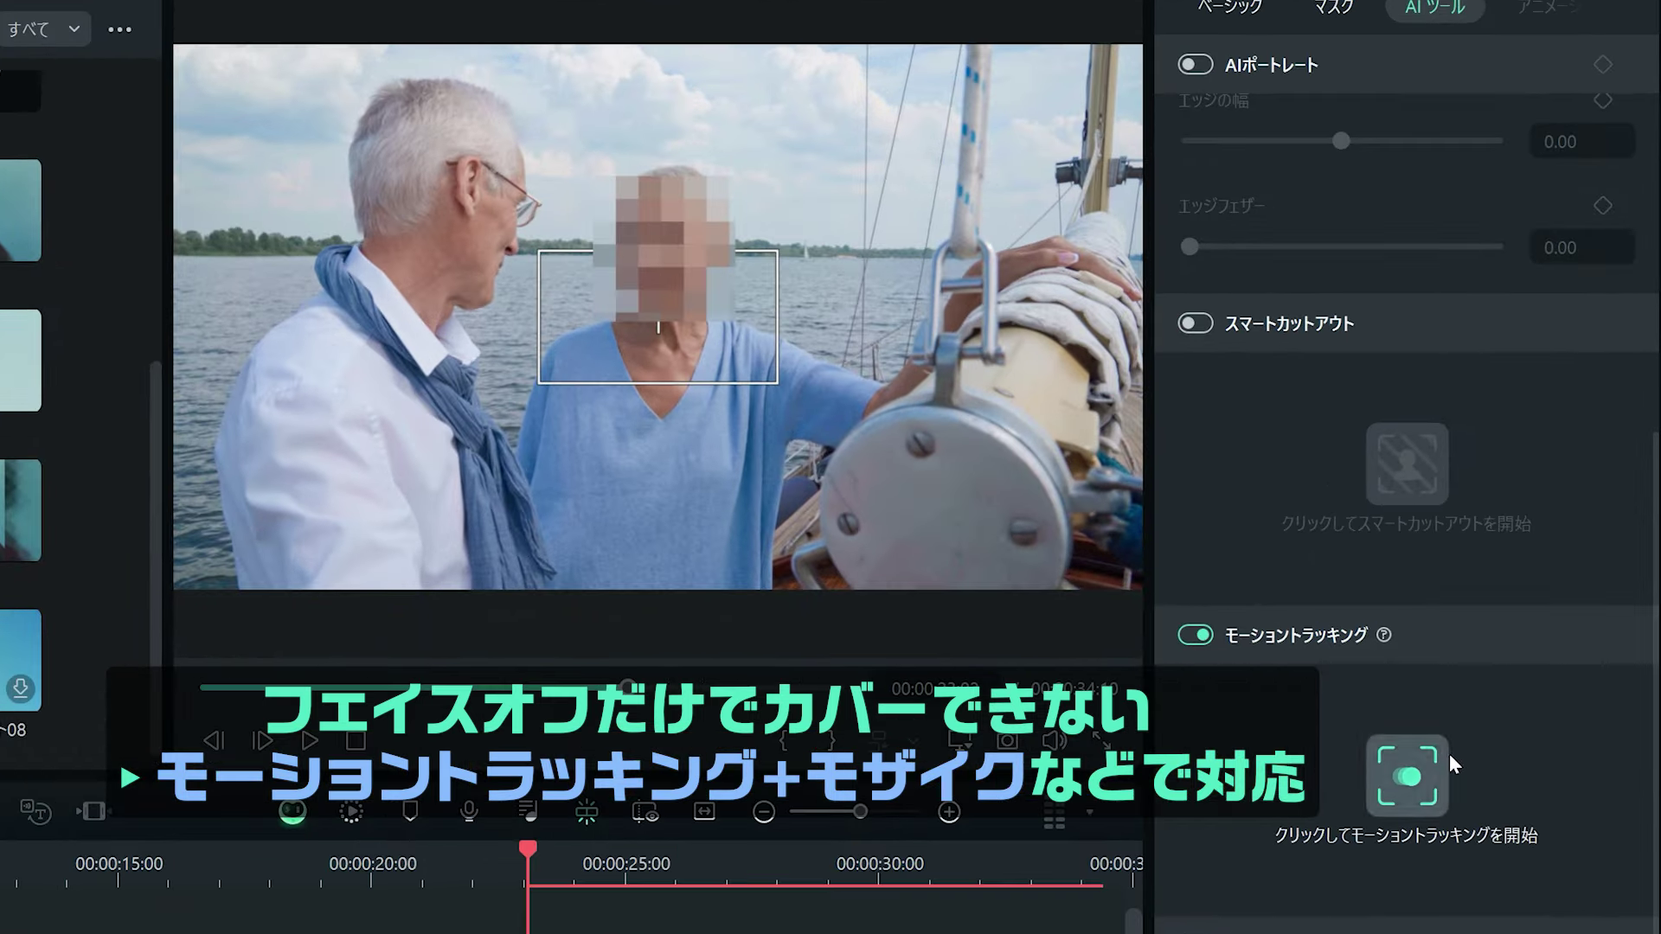
{"action": "left_click", "coordinate": [1388, 766]}
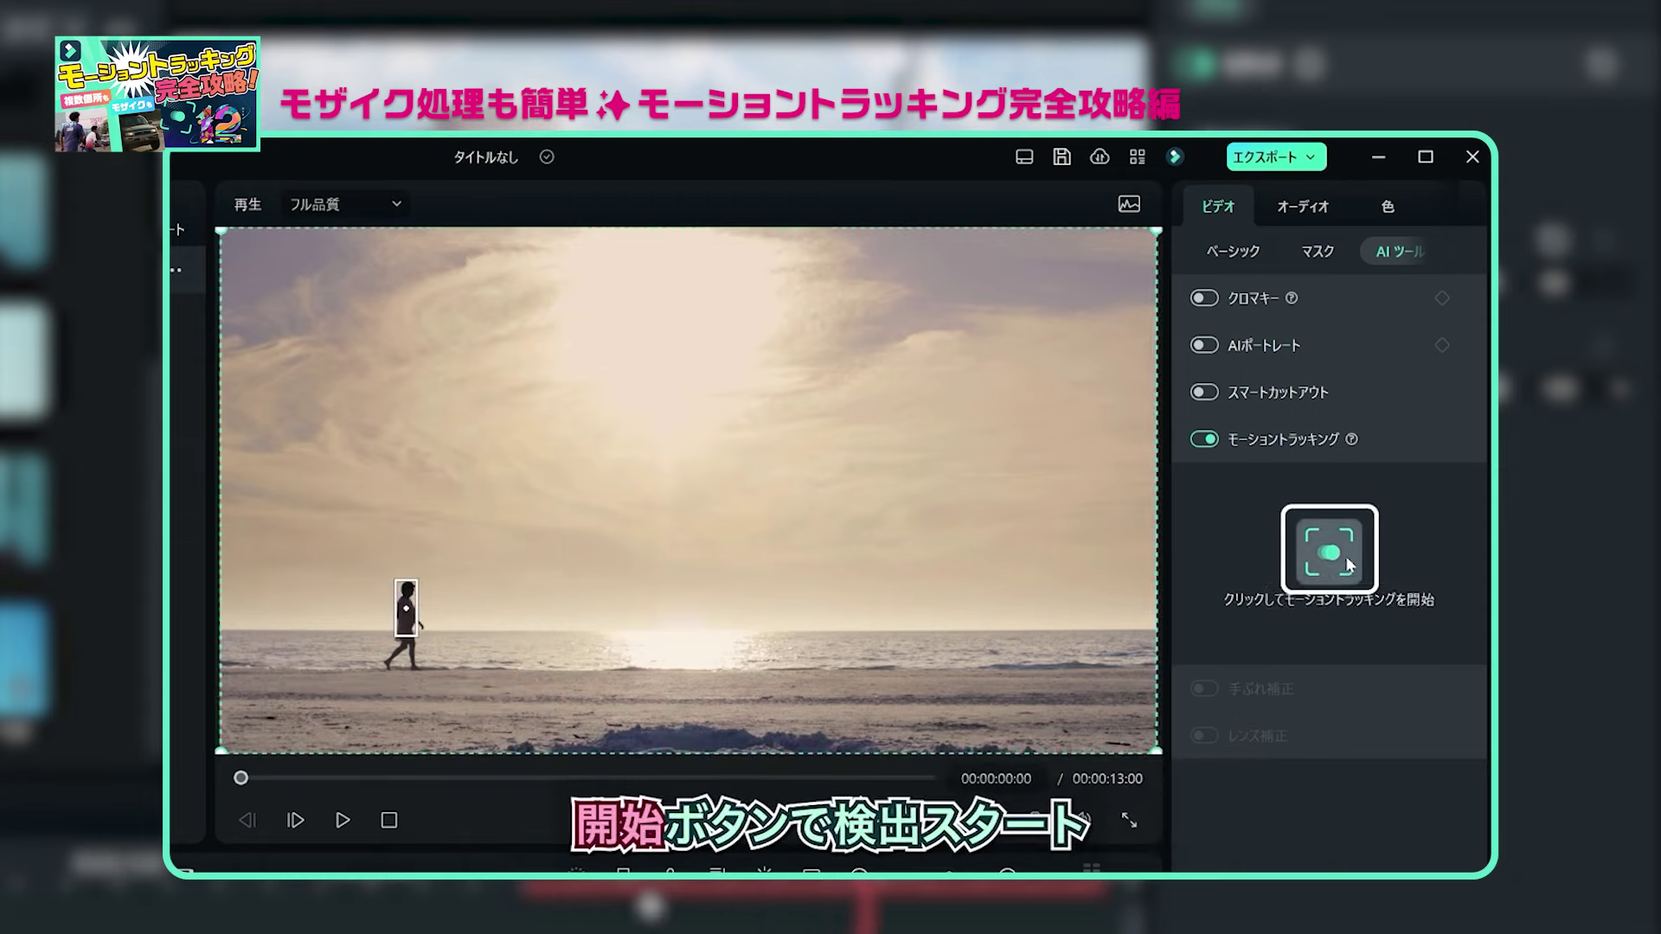
Run motion tracking on the person walking along the beach and link a mosaic to the track.
{"action": "left_click", "coordinate": [1329, 553]}
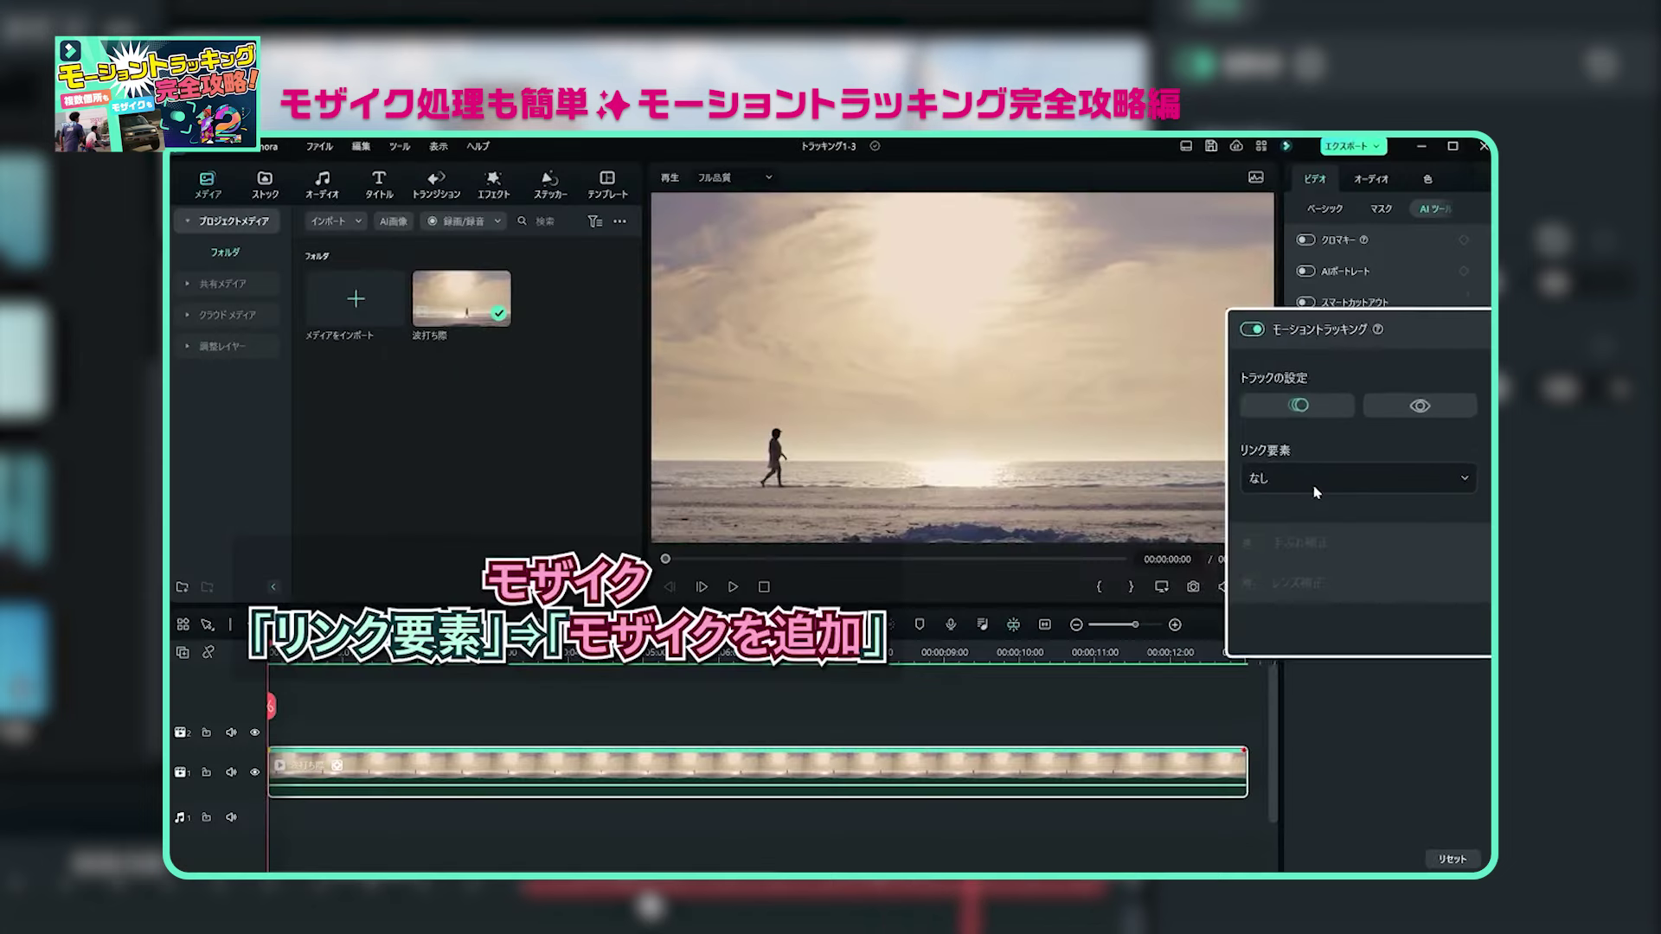
{"action": "left_click", "coordinate": [1196, 573]}
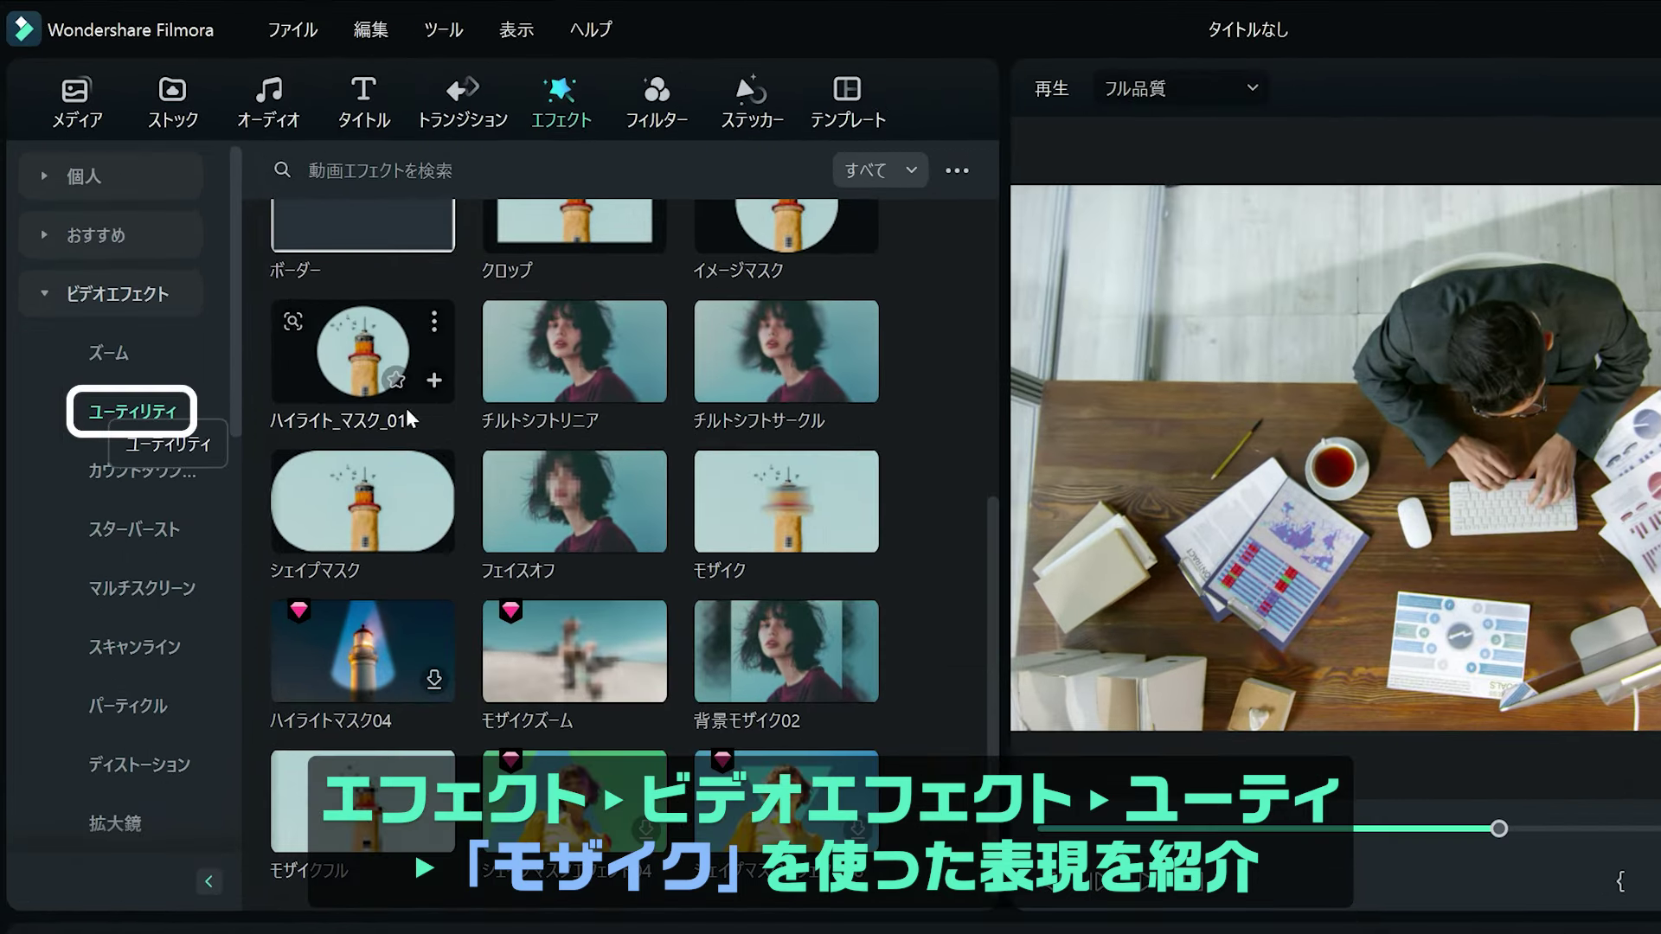
Apply the Mosaic effect to the overhead desk clip and change its type to the pixelated block pattern.
{"action": "mouse_move", "coordinate": [765, 500]}
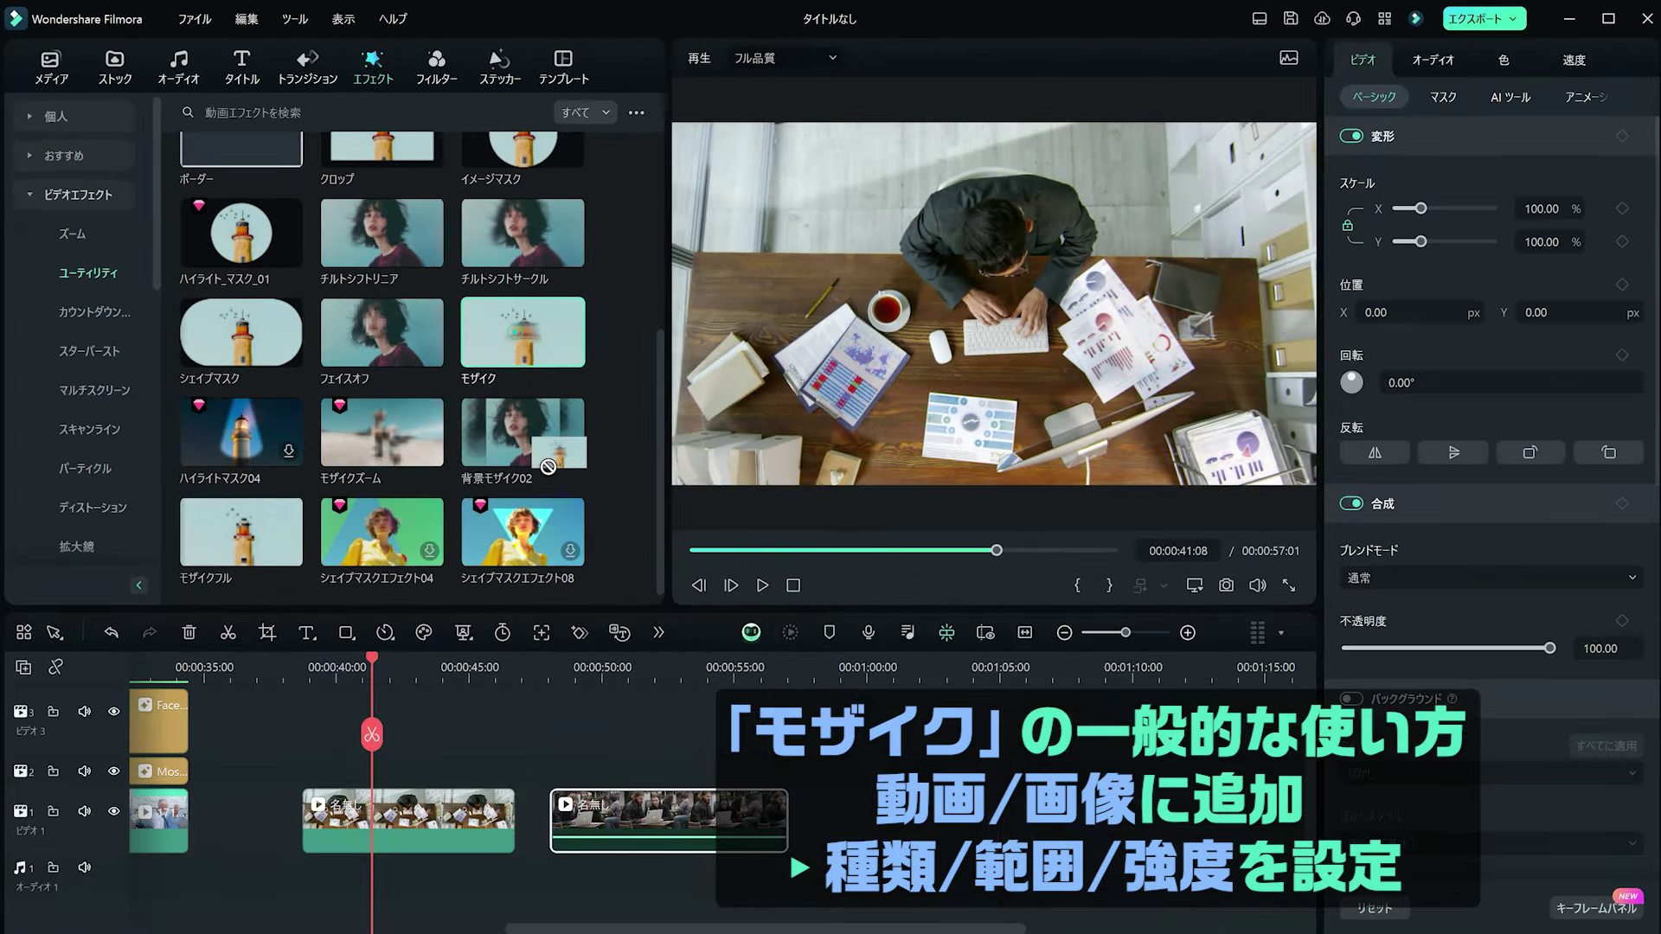
{"action": "left_click_drag", "start_coordinate": [548, 467], "coordinate": [325, 806]}
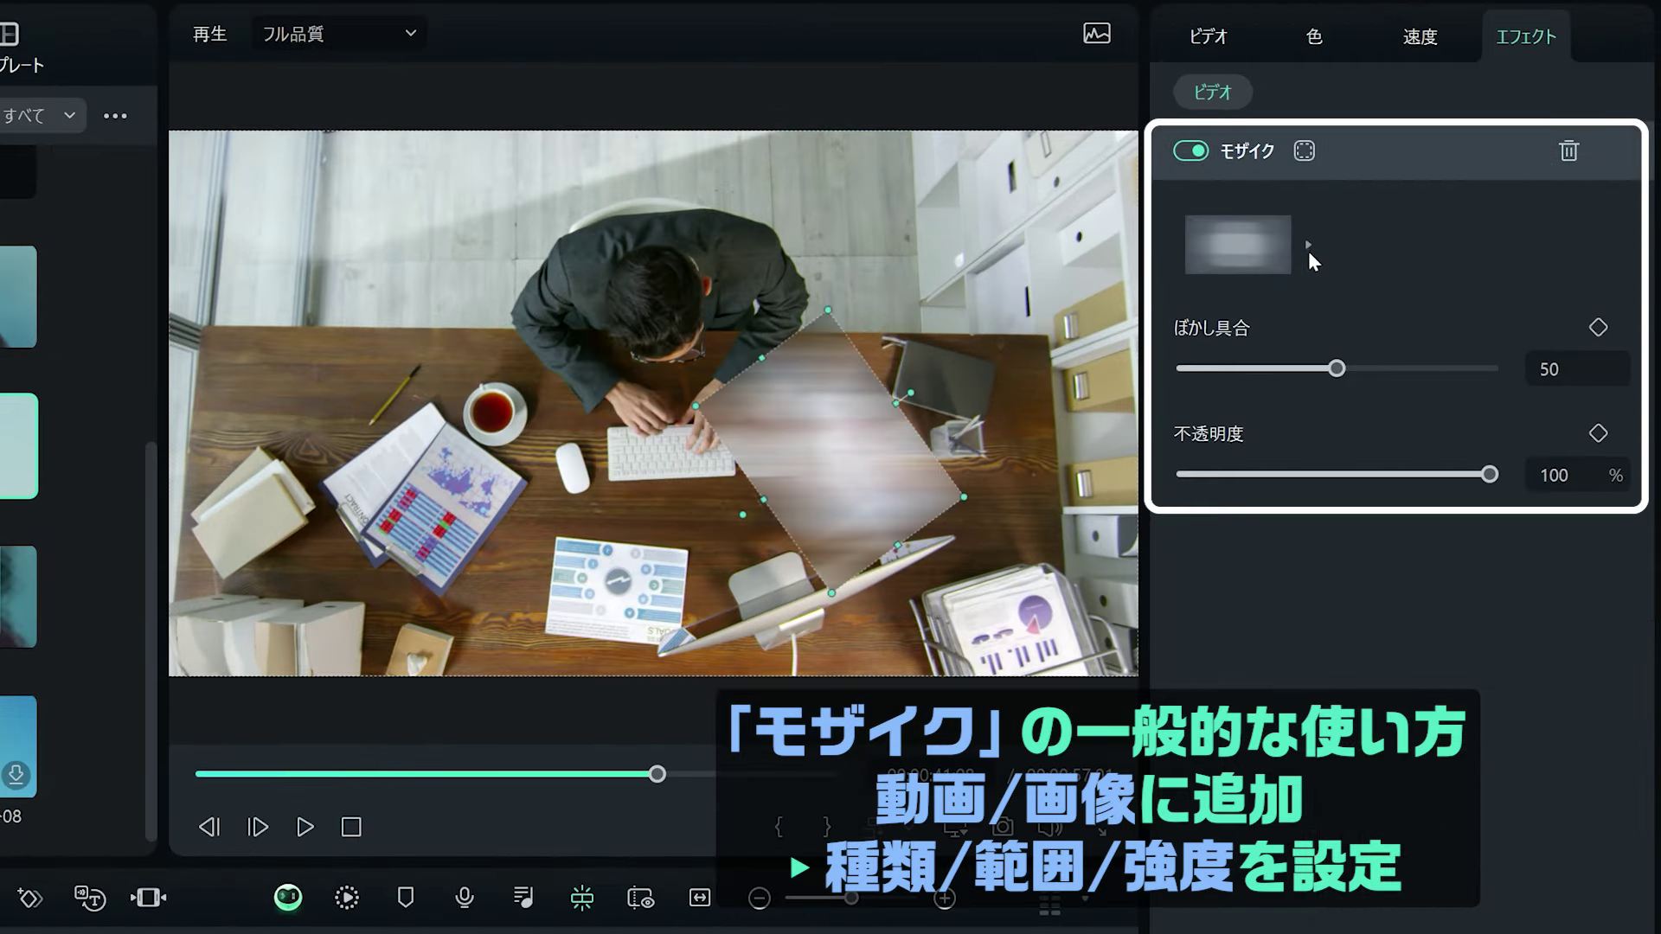
{"action": "left_click", "coordinate": [1308, 245]}
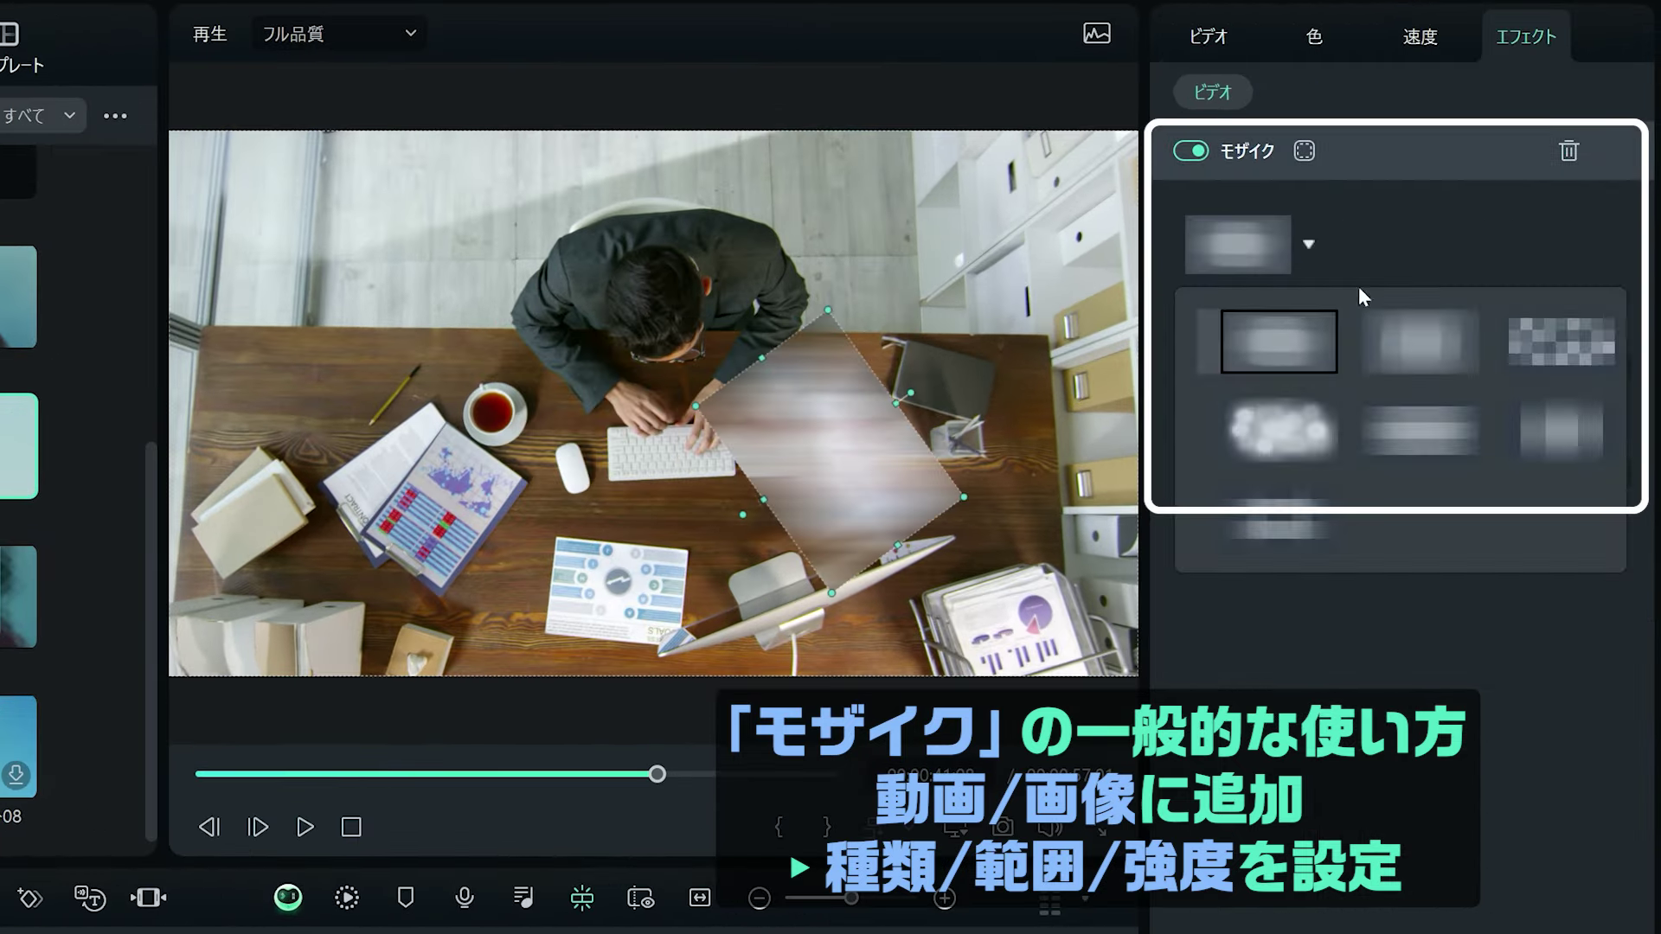
{"action": "left_click", "coordinate": [1528, 324]}
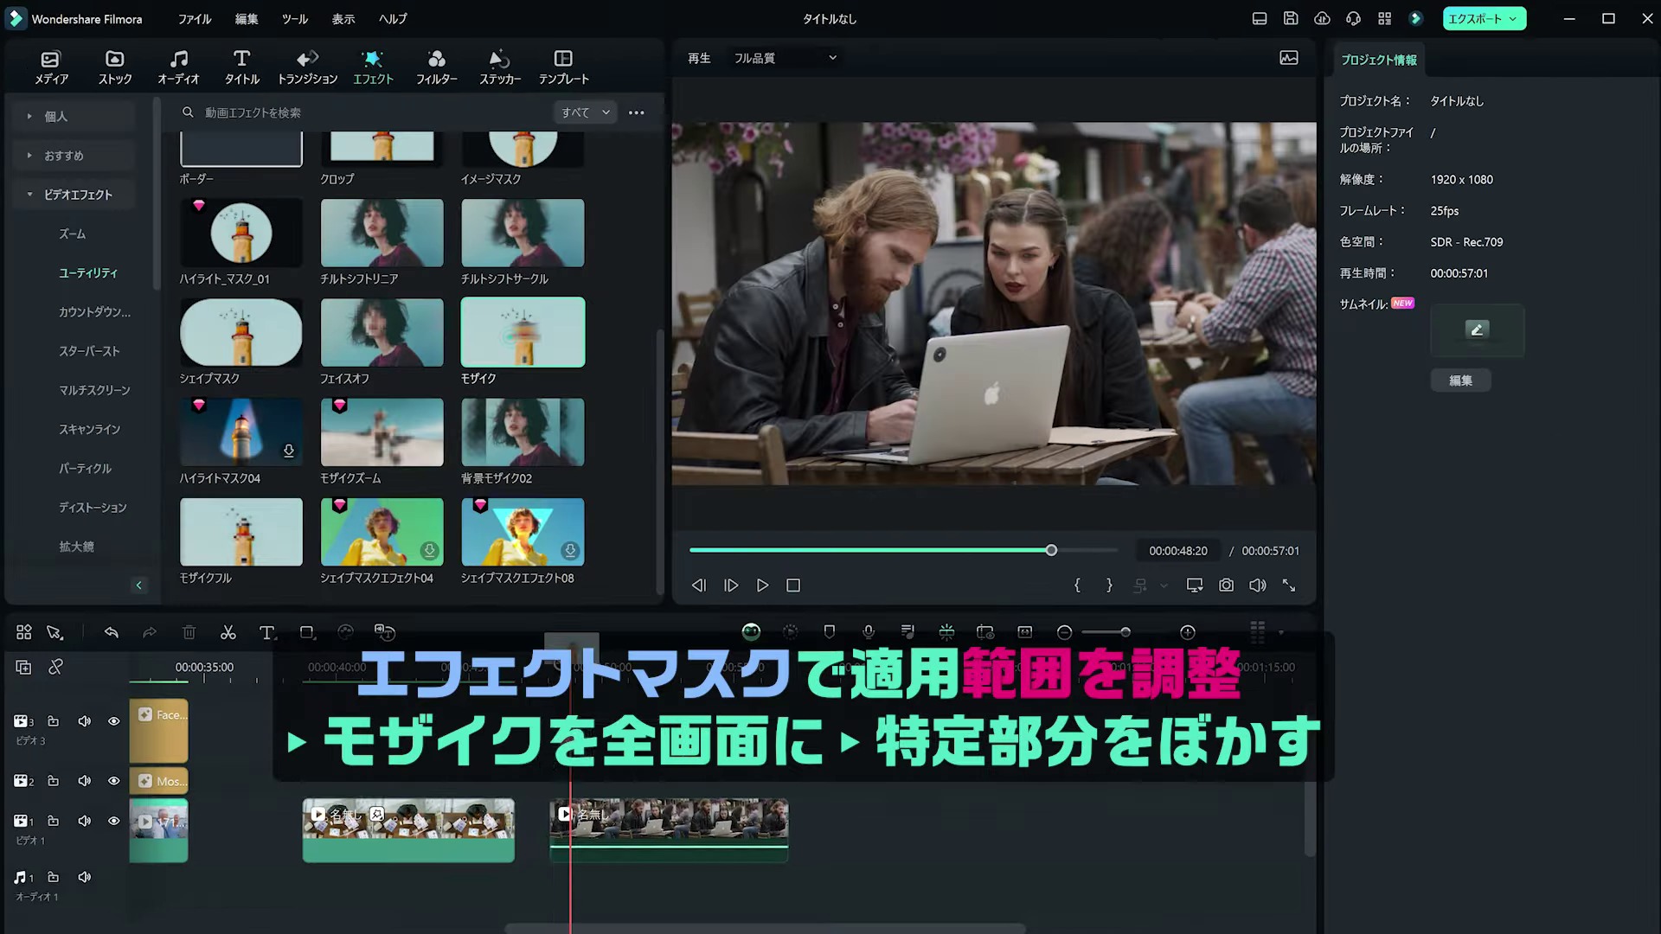
Add a Mosaic effect to the café clip and limit it to the man's face with an oval effect mask.
{"action": "left_click_drag", "start_coordinate": [571, 739], "coordinate": [549, 803]}
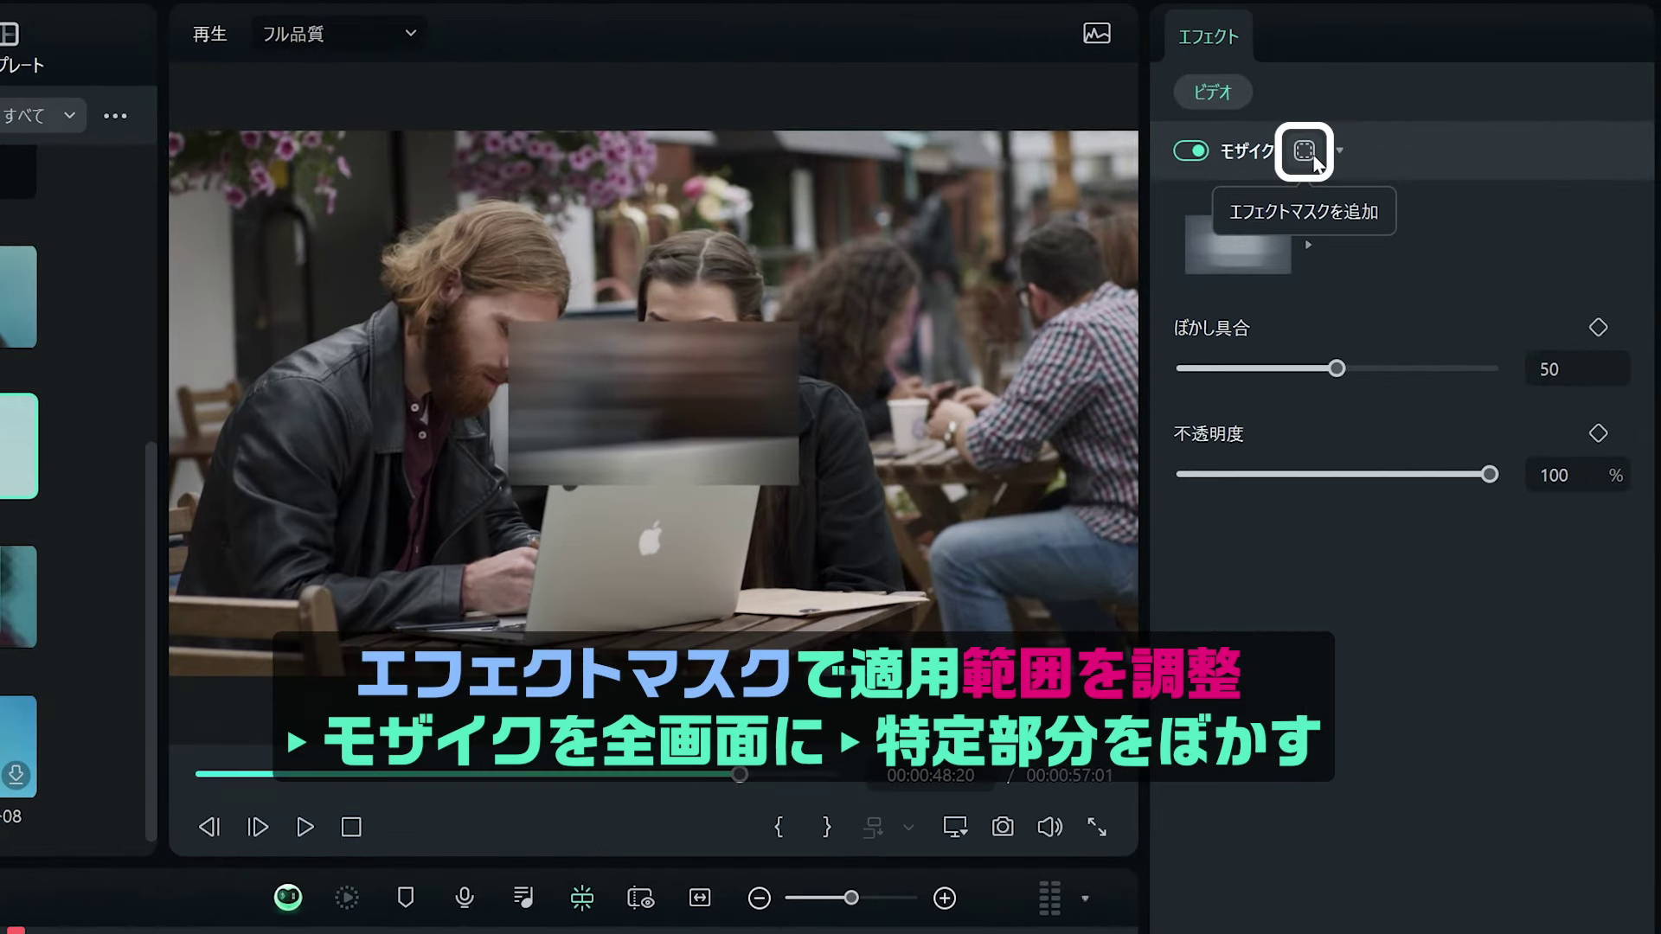
{"action": "left_click", "coordinate": [1304, 151]}
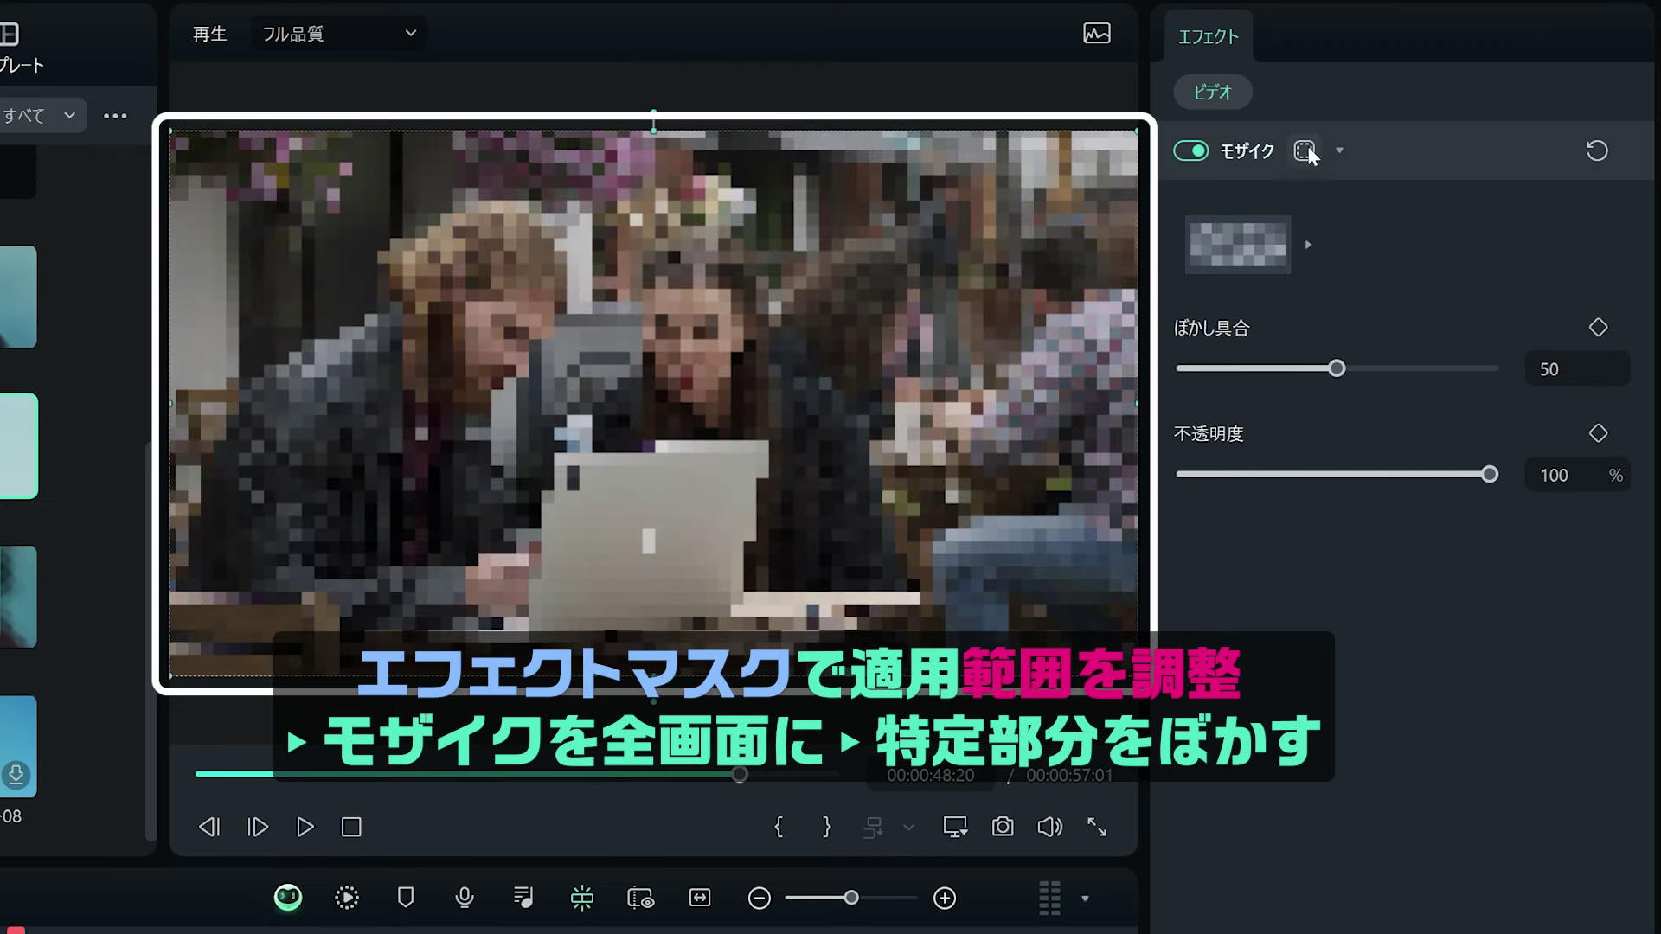
{"action": "left_click", "coordinate": [1307, 151]}
{"action": "left_click", "coordinate": [1330, 234]}
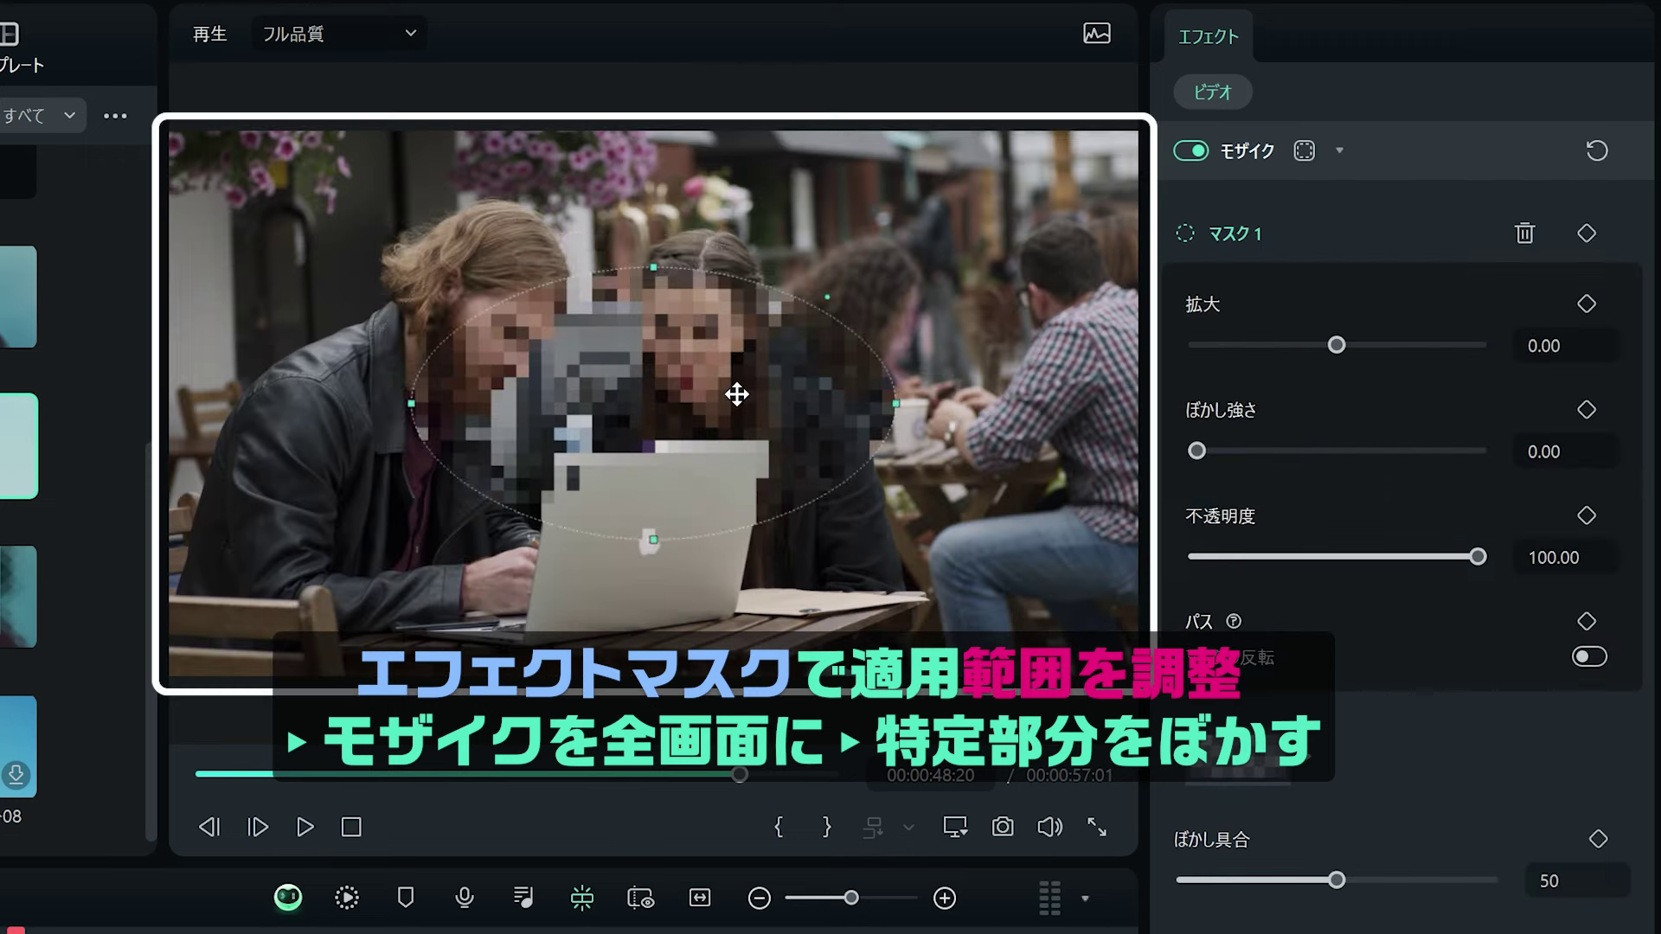
{"action": "left_click_drag", "start_coordinate": [746, 400], "coordinate": [580, 297]}
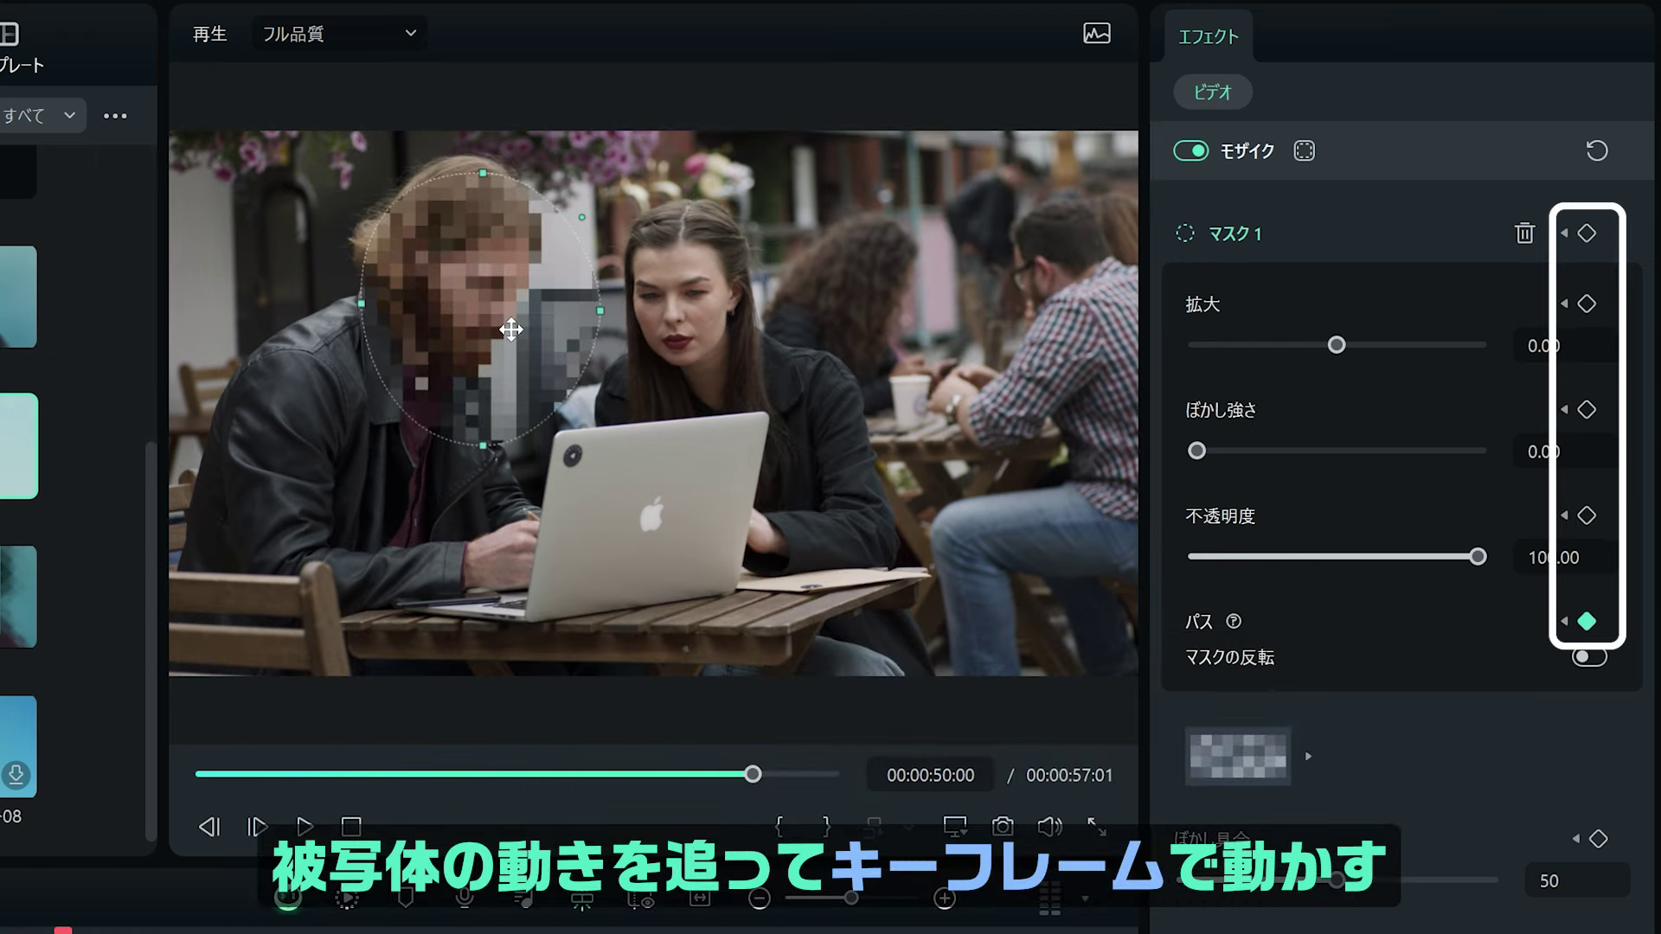
Reposition the mask at 00:00:50:00 to follow the man's head and toggle the mask inversion.
{"action": "left_click_drag", "start_coordinate": [510, 328], "coordinate": [482, 298]}
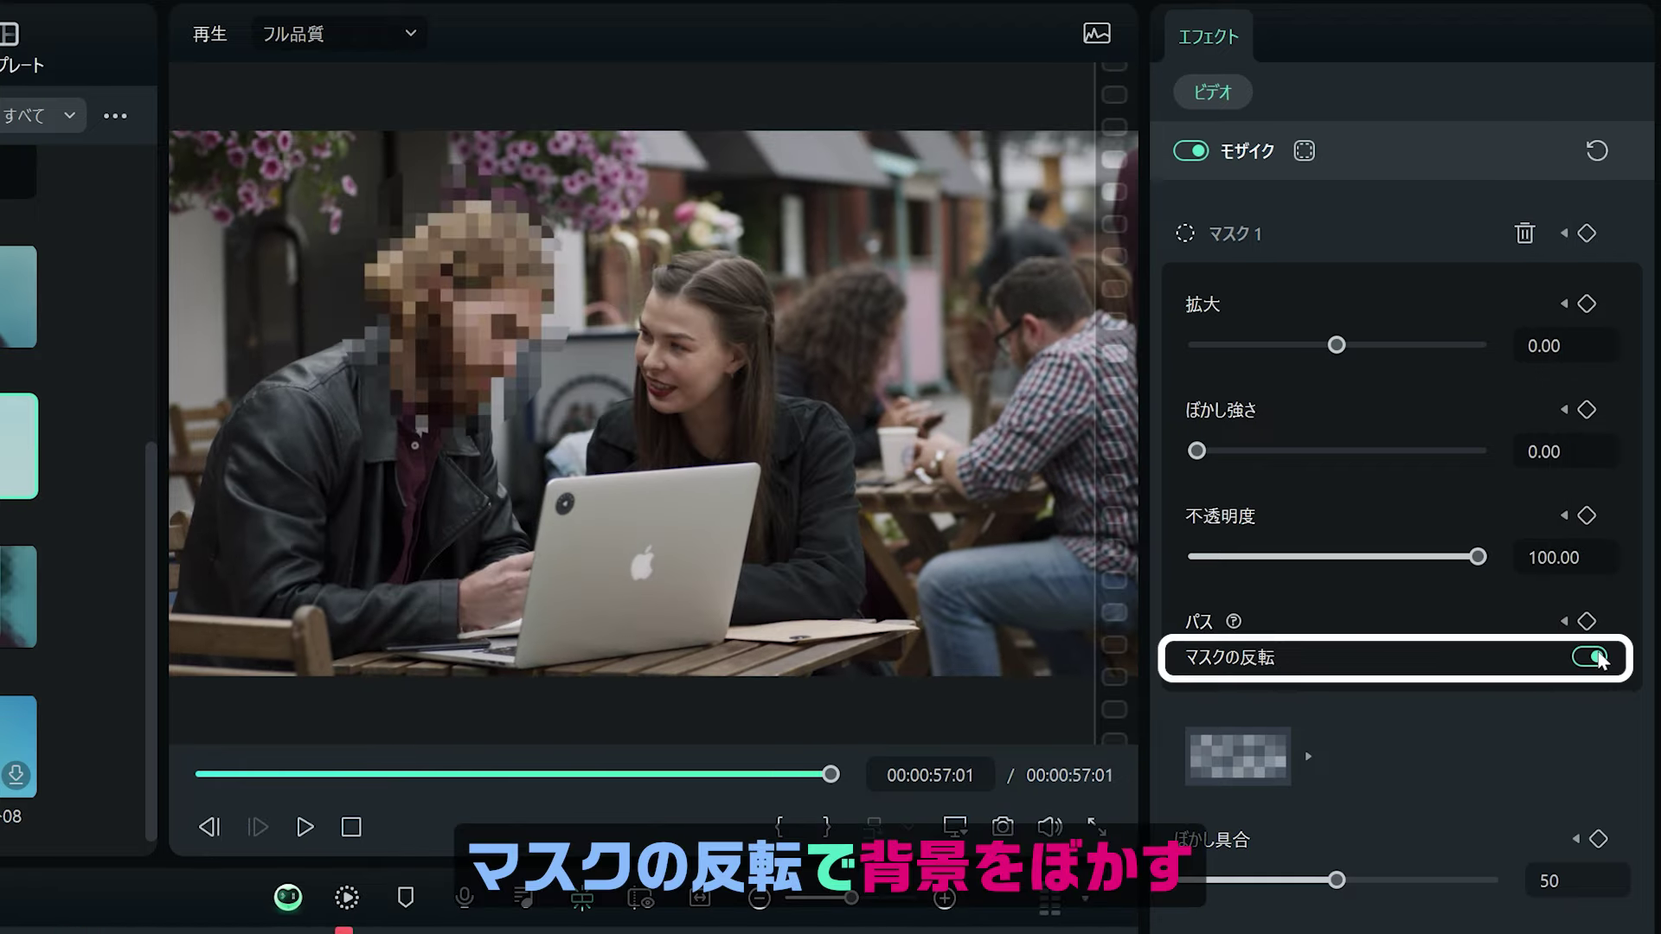
{"action": "left_click", "coordinate": [1595, 657]}
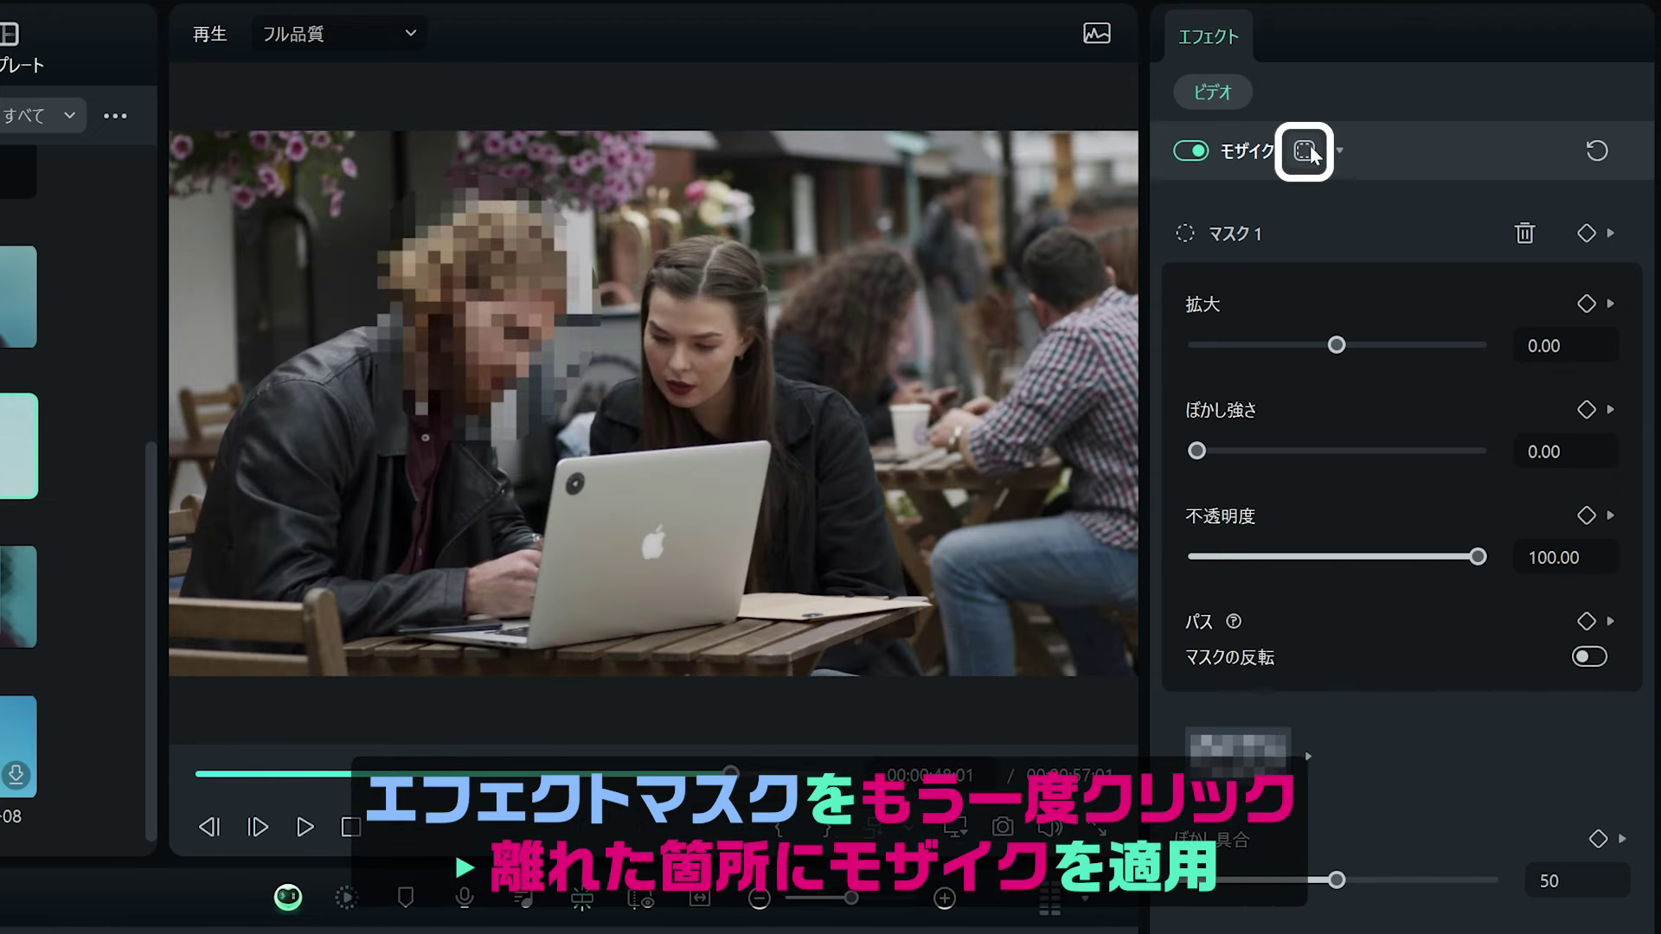
Add a second circular effect mask to the café clip's Mosaic effect for a separate area.
{"action": "left_click", "coordinate": [1305, 151]}
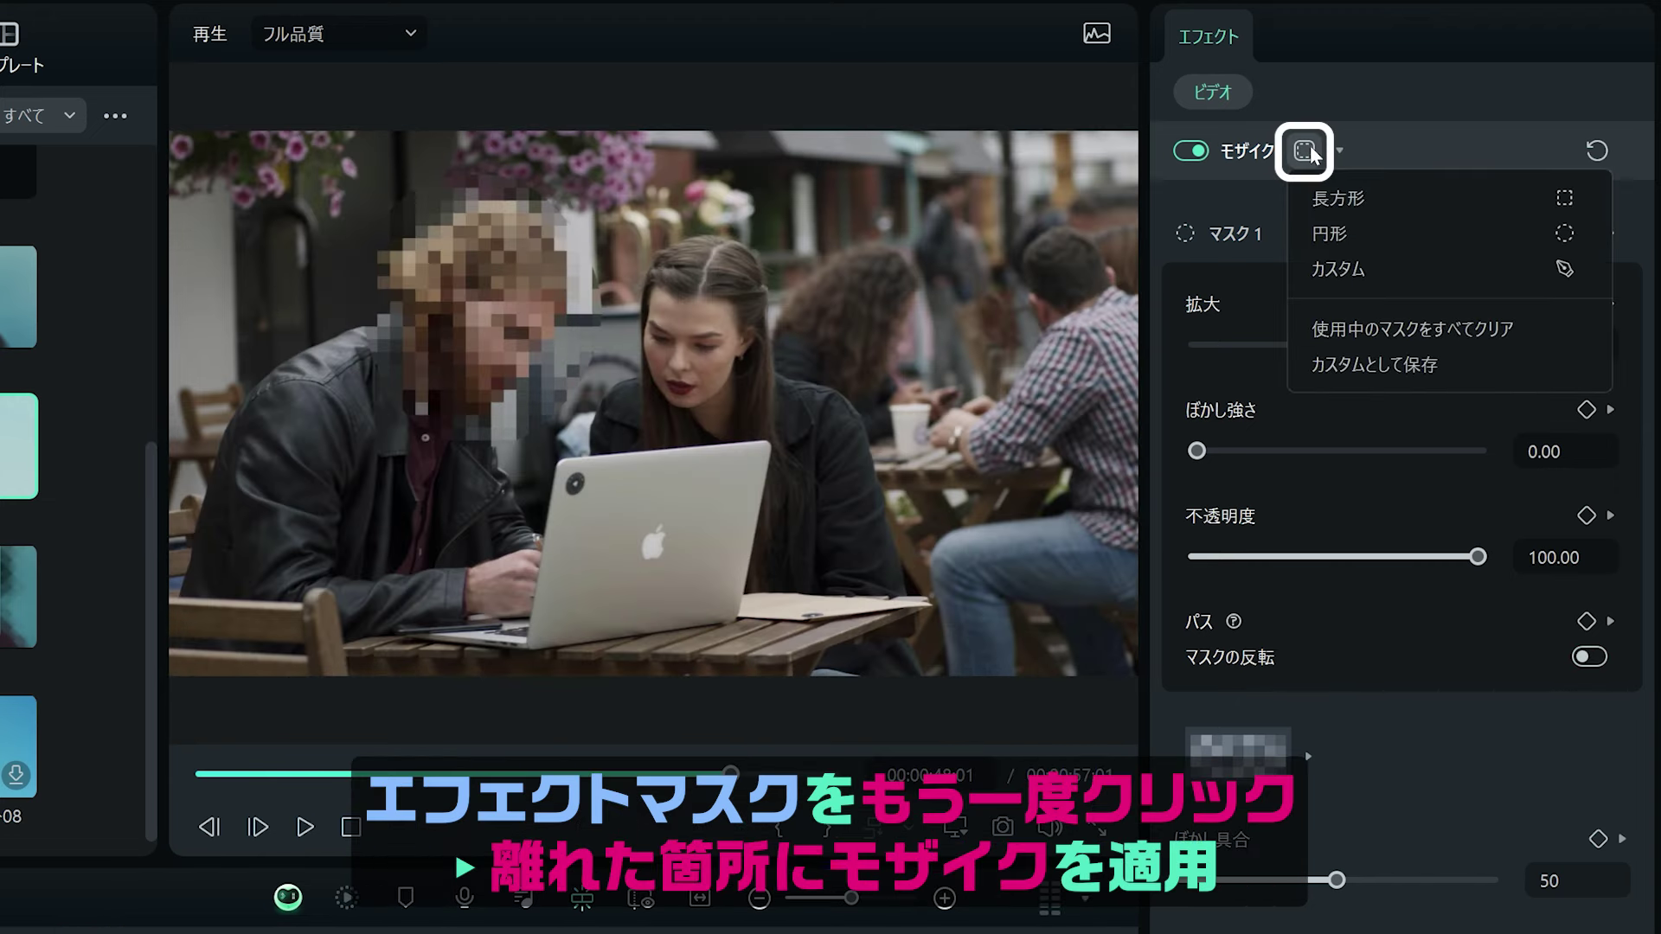
{"action": "left_click", "coordinate": [1349, 231]}
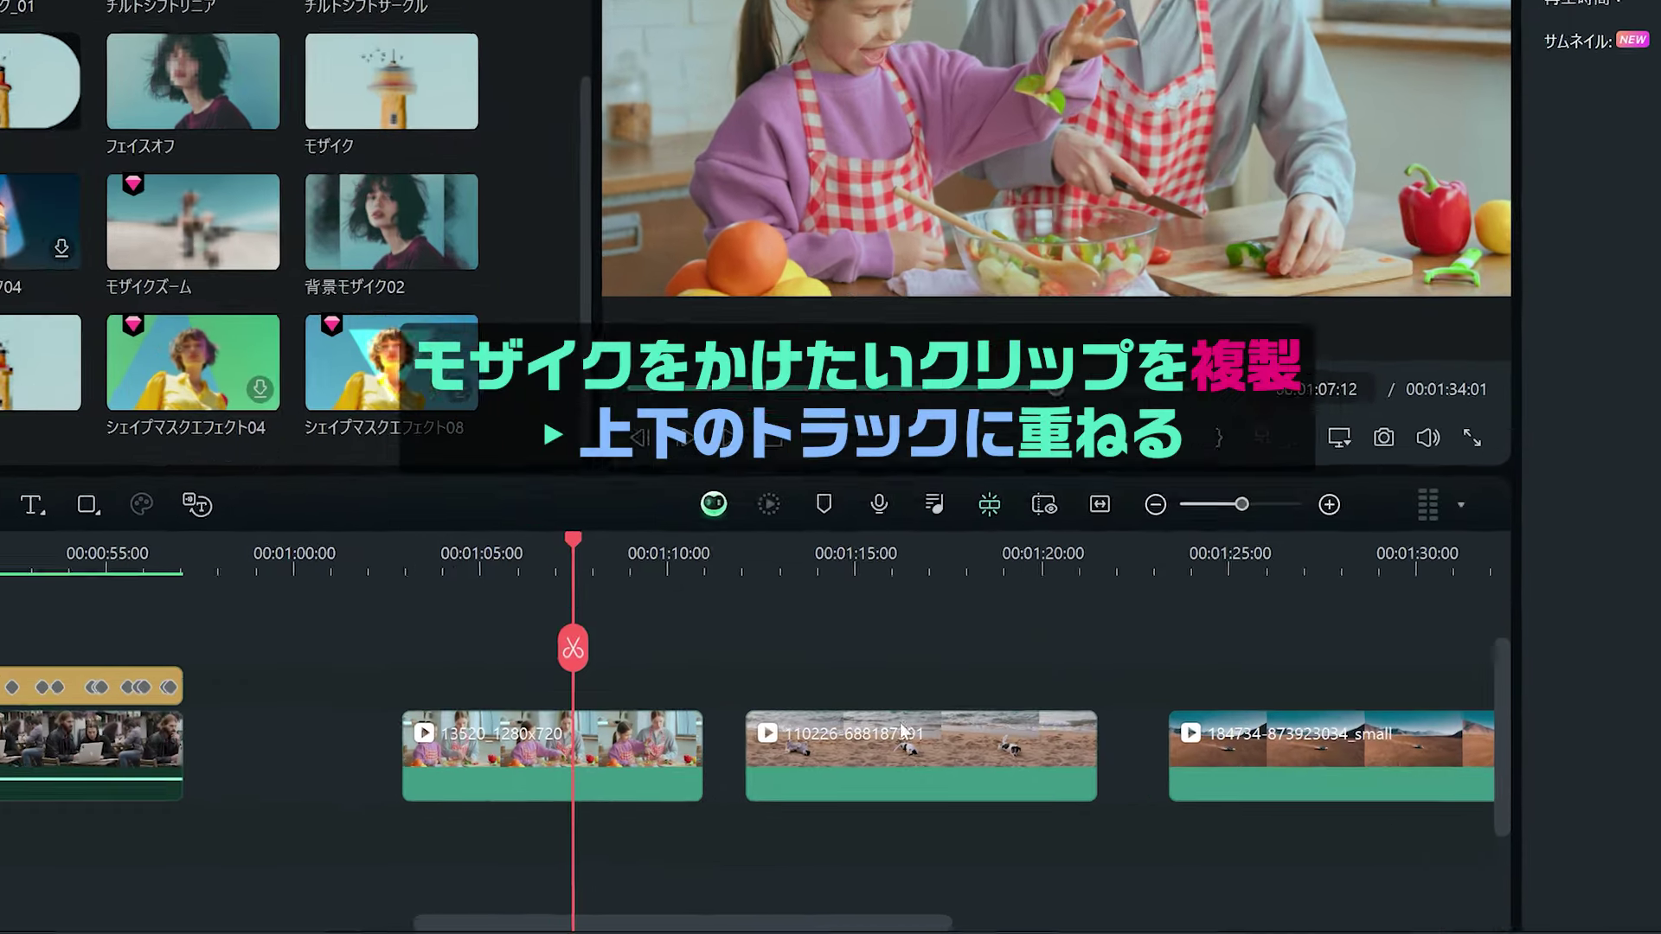
Stack a duplicate of the kitchen clip on the track above and cover its whole frame with the Mosaic effect.
{"action": "left_click", "coordinate": [631, 811]}
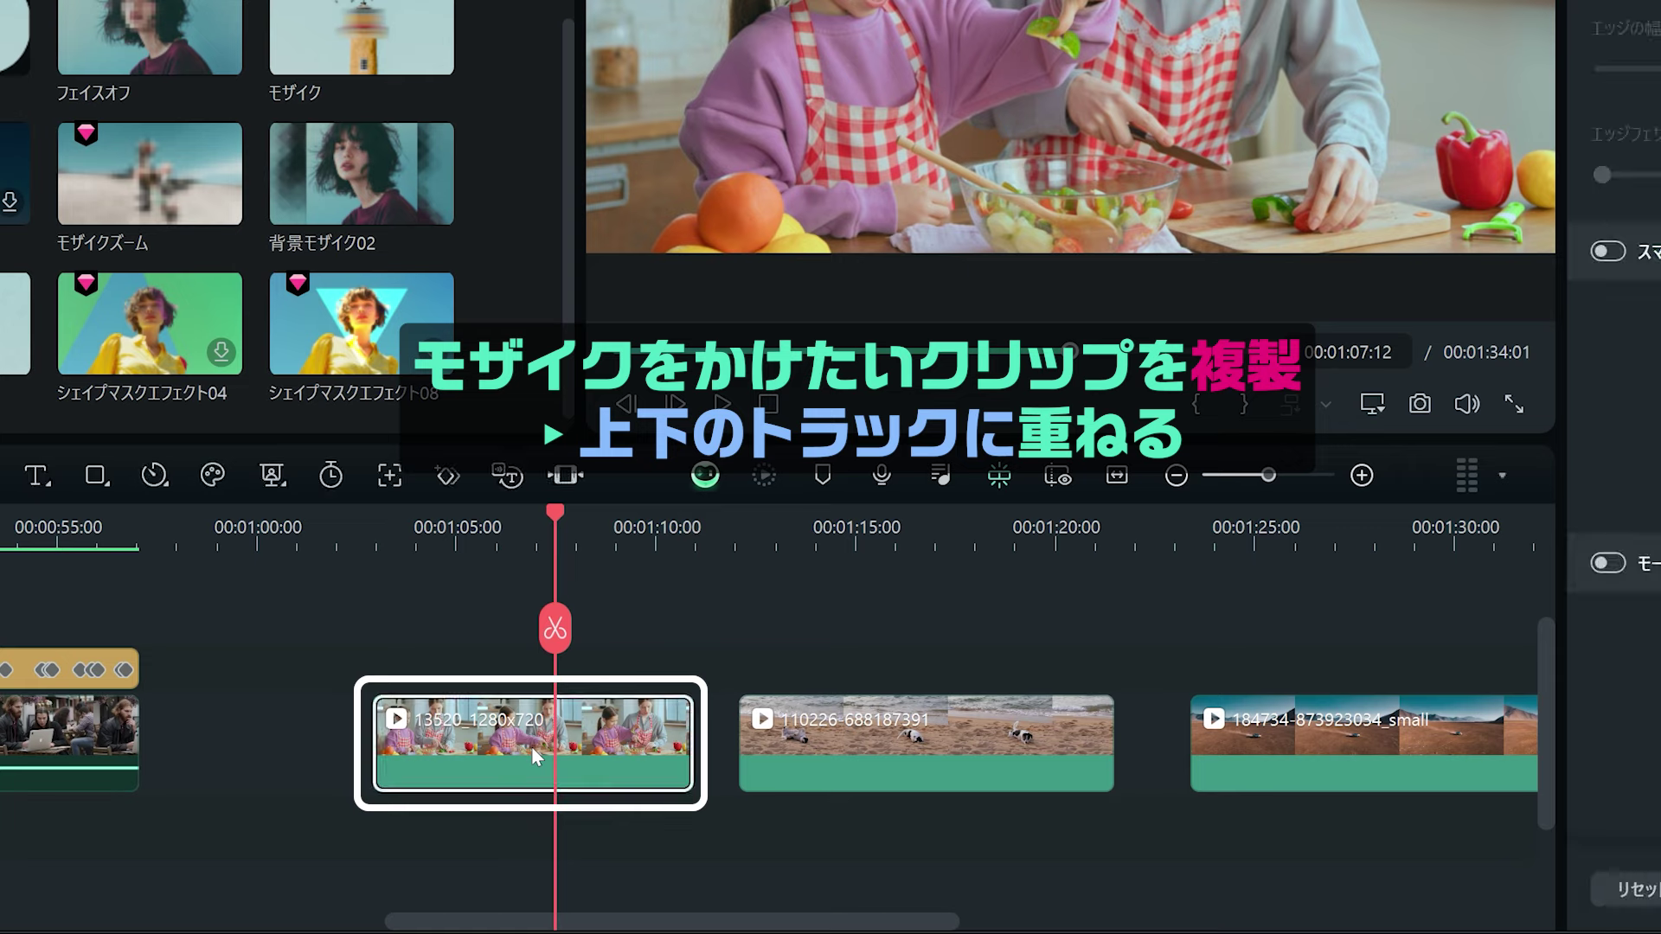
{"action": "left_click_drag", "start_coordinate": [537, 730], "coordinate": [536, 688]}
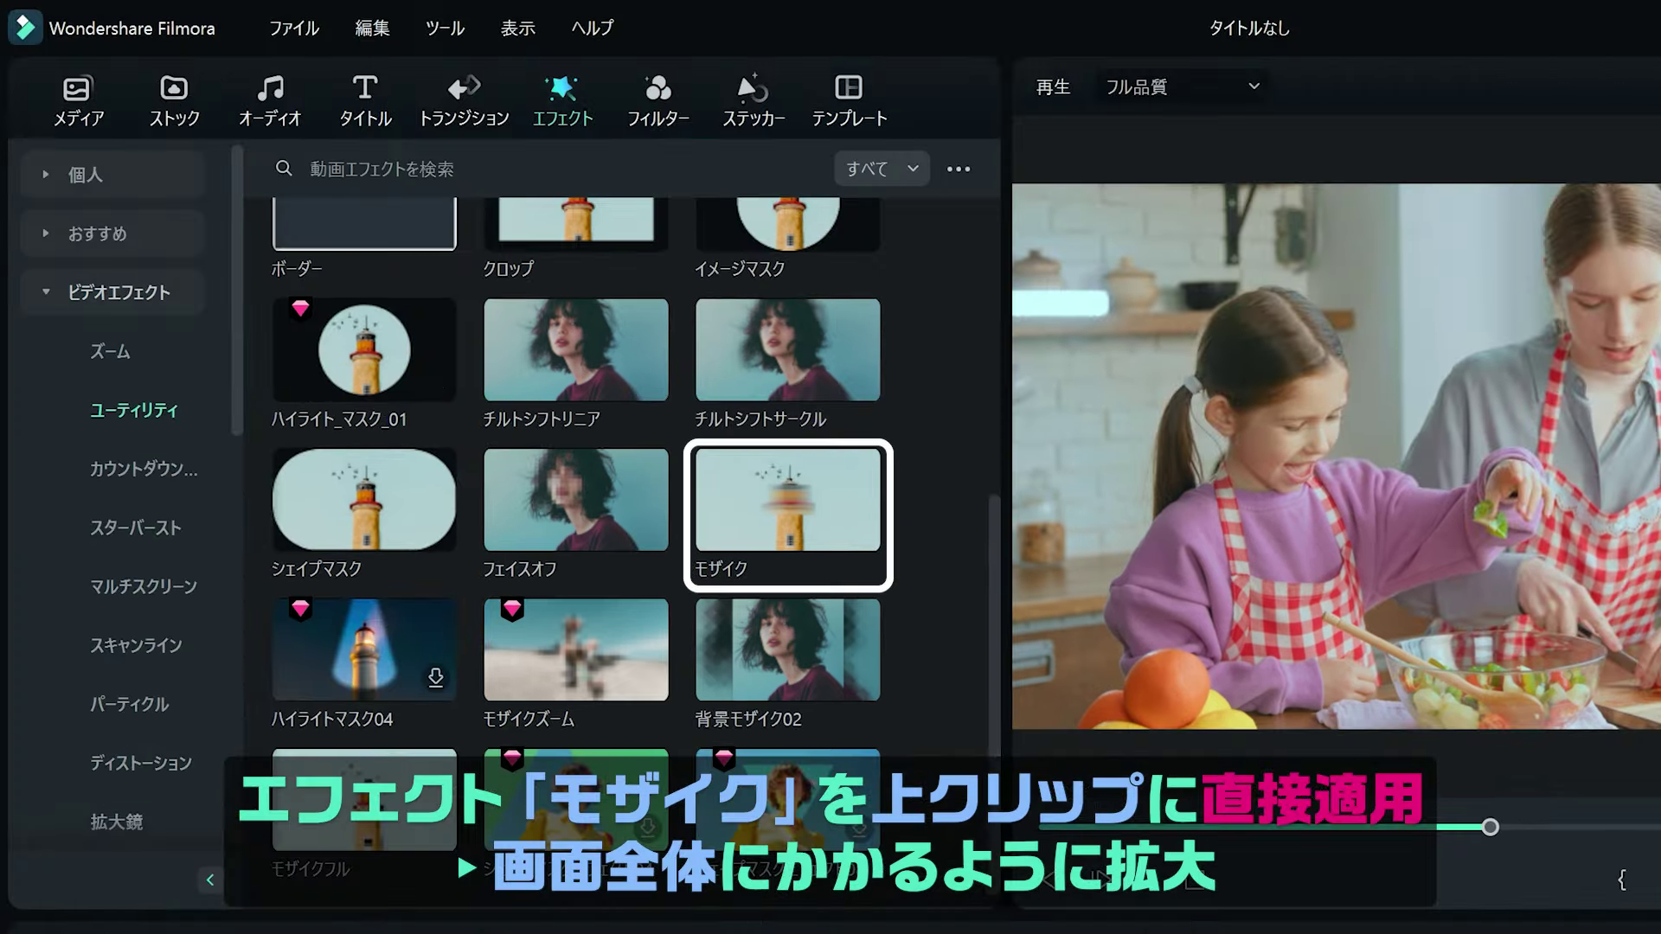
{"action": "left_click_drag", "start_coordinate": [776, 502], "coordinate": [431, 651]}
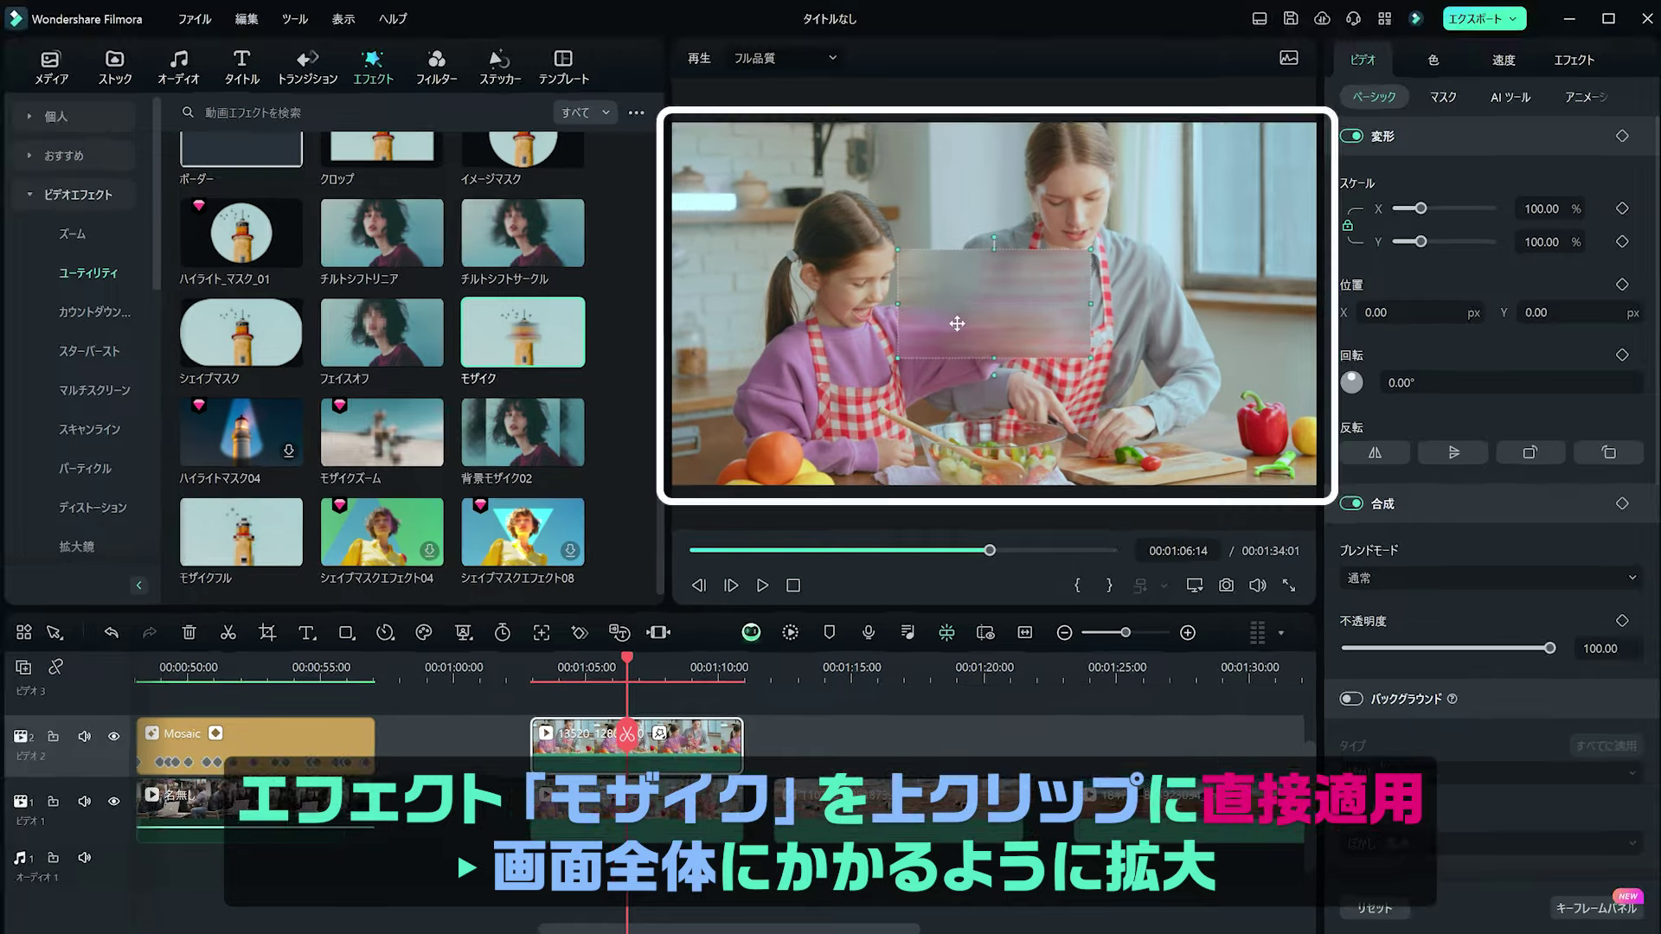
{"action": "left_click_drag", "start_coordinate": [896, 358], "coordinate": [634, 540]}
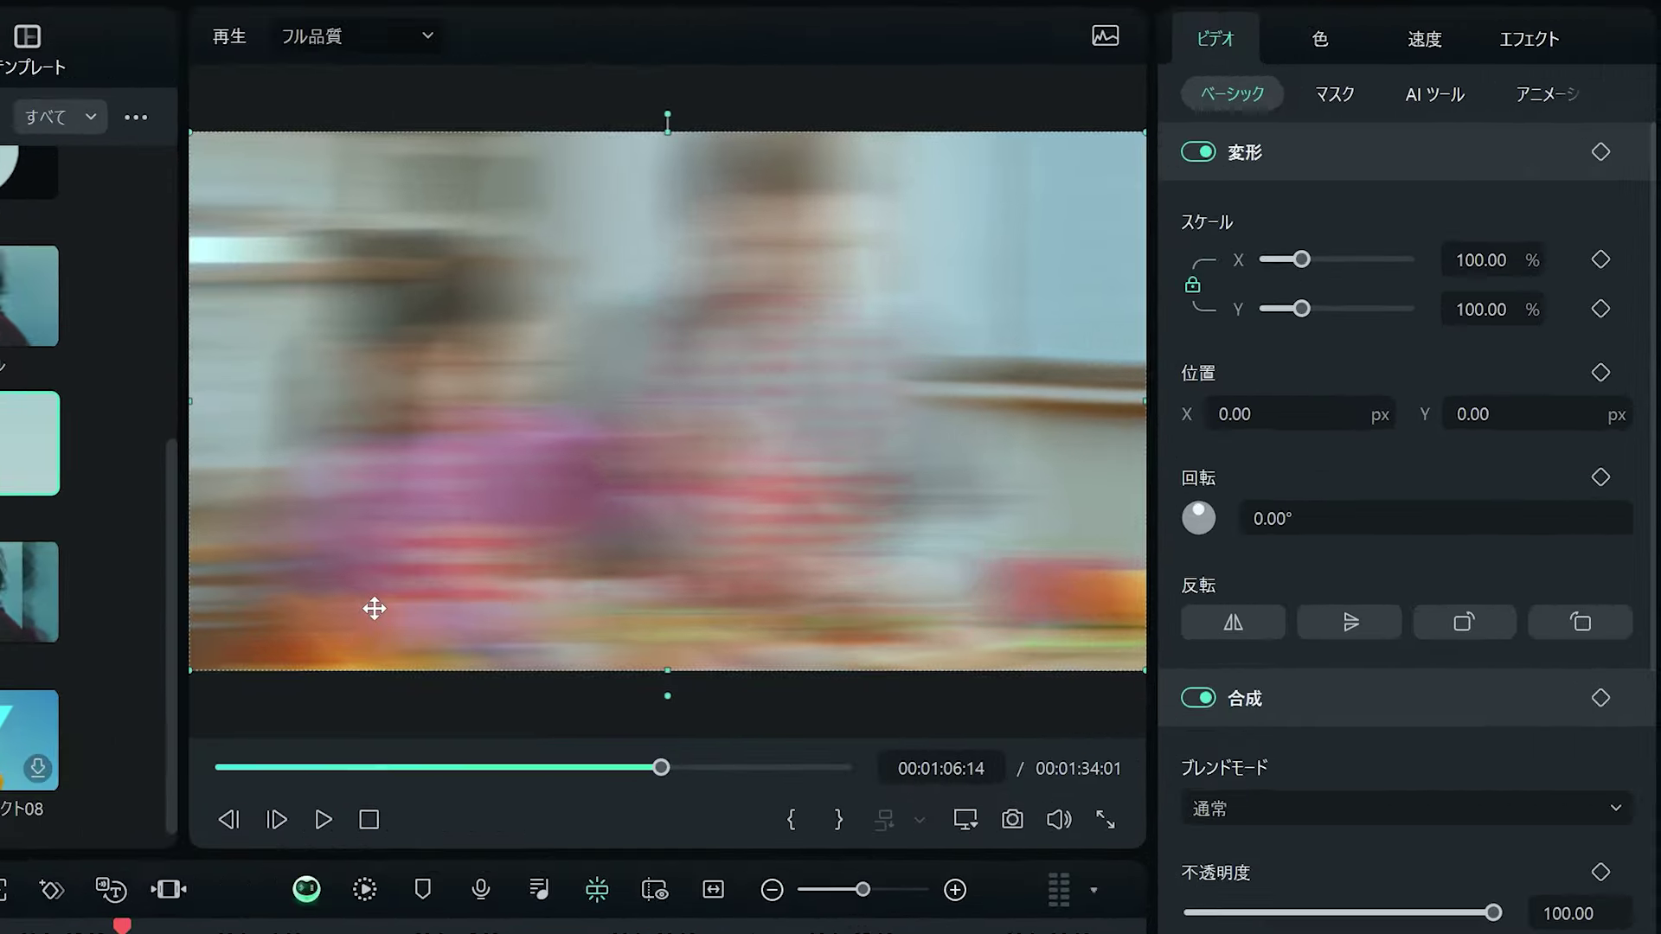
Change the upper kitchen clip's Mosaic to the pixelated block pattern and set its blur amount to 54.
{"action": "left_click", "coordinate": [1515, 45]}
{"action": "left_click", "coordinate": [1311, 247]}
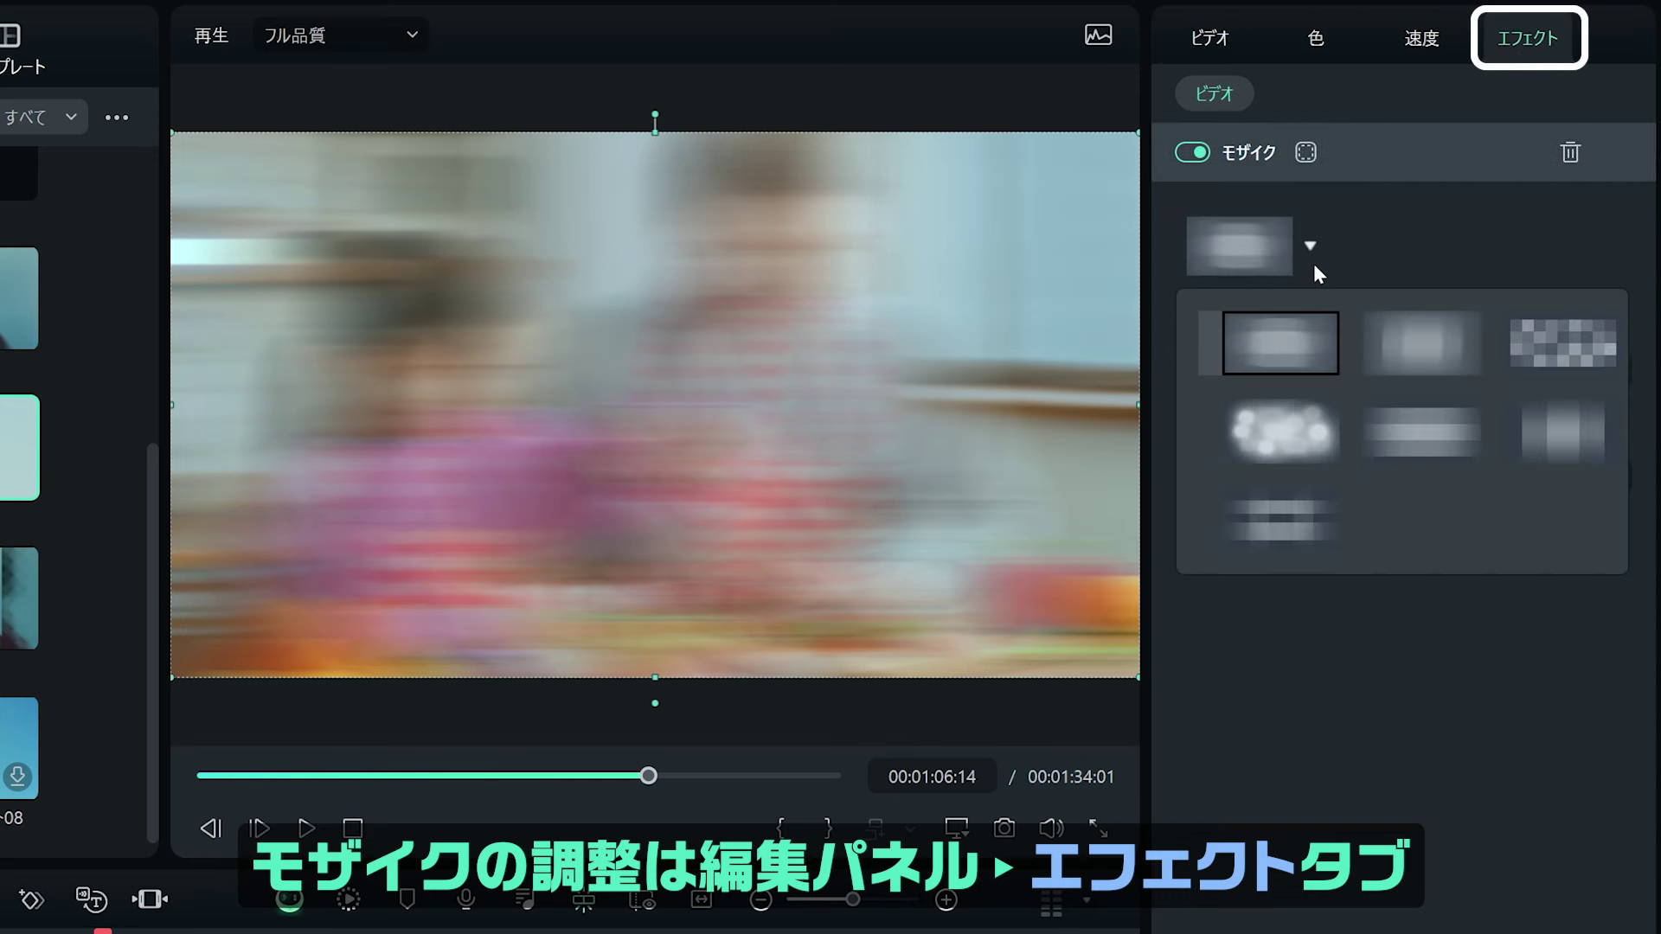
{"action": "left_click", "coordinate": [1548, 347]}
{"action": "mouse_move", "coordinate": [1339, 392]}
{"action": "left_mouse_down"}
{"action": "mouse_move", "coordinate": [1392, 389]}
{"action": "mouse_move", "coordinate": [1369, 390]}
{"action": "left_mouse_up"}
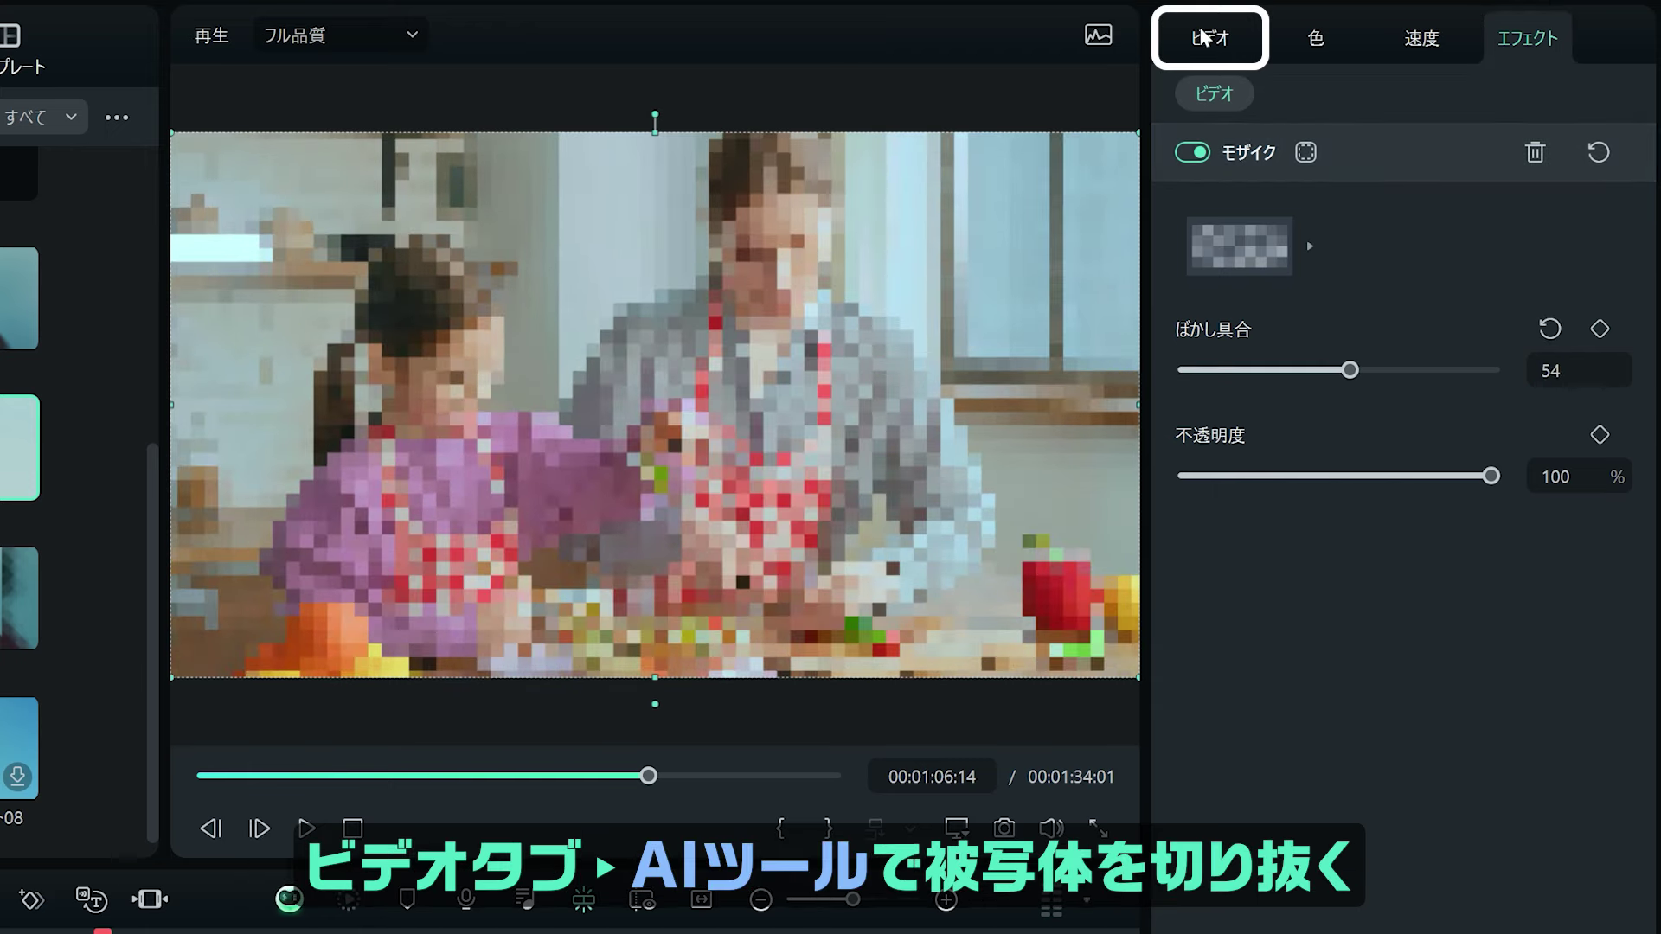
Cut the people out of the upper kitchen clip with AI Portrait and adjust the cutout's edge width.
{"action": "left_click", "coordinate": [1203, 37]}
{"action": "left_click", "coordinate": [1421, 97]}
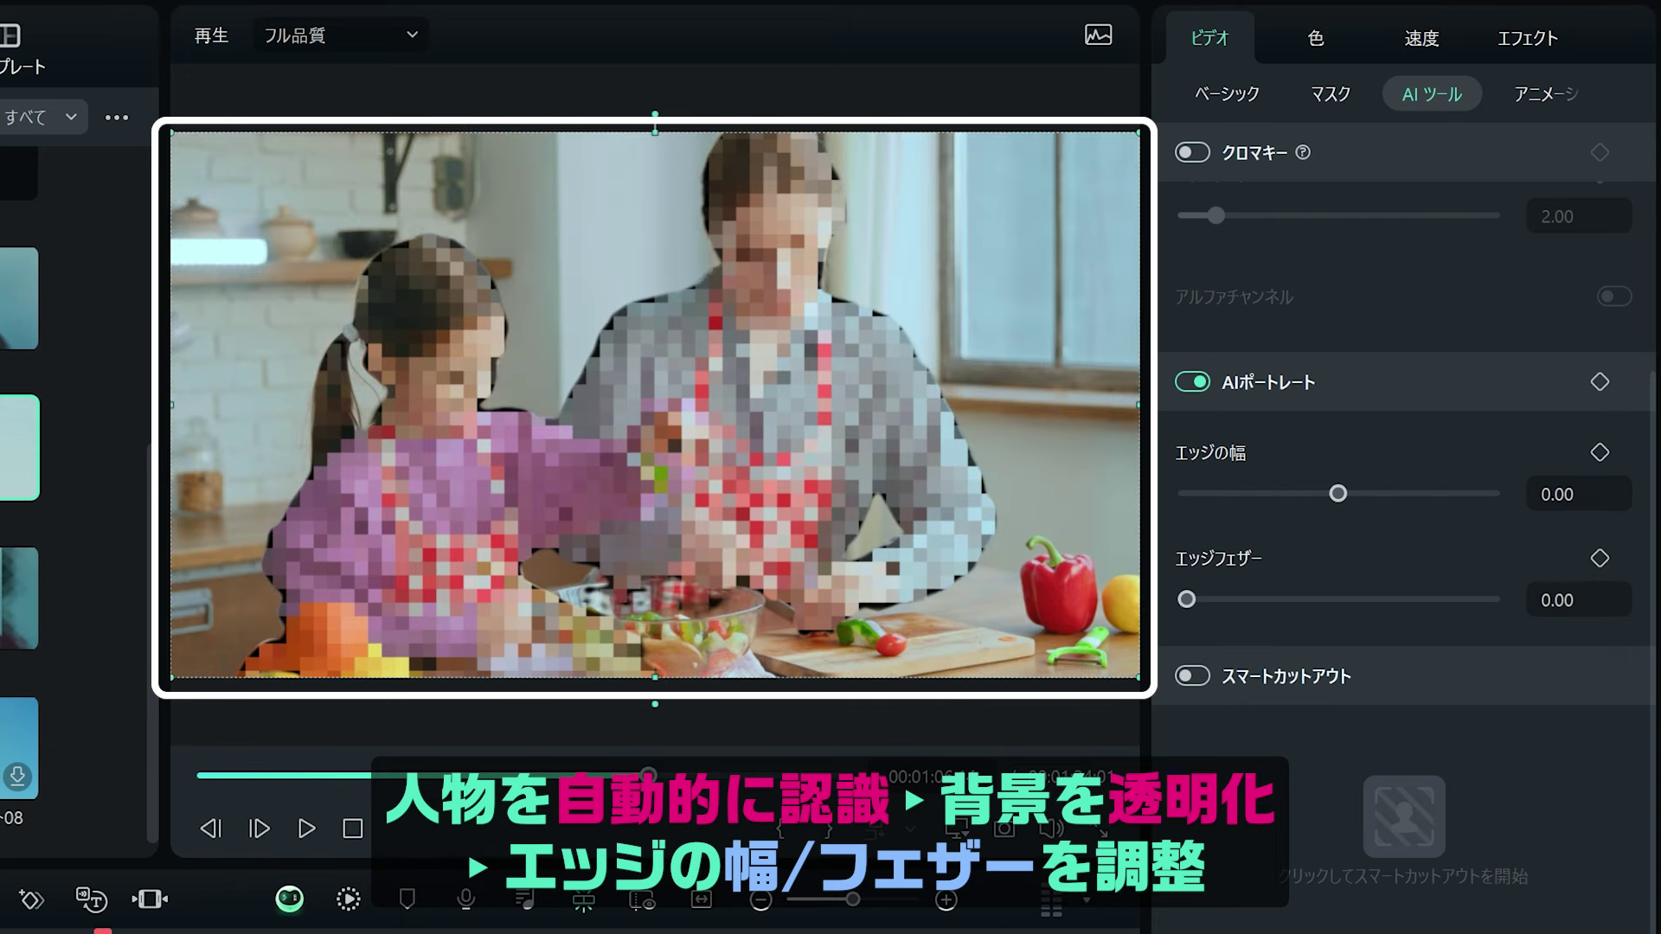
{"action": "left_click_drag", "start_coordinate": [1339, 493], "coordinate": [1341, 494]}
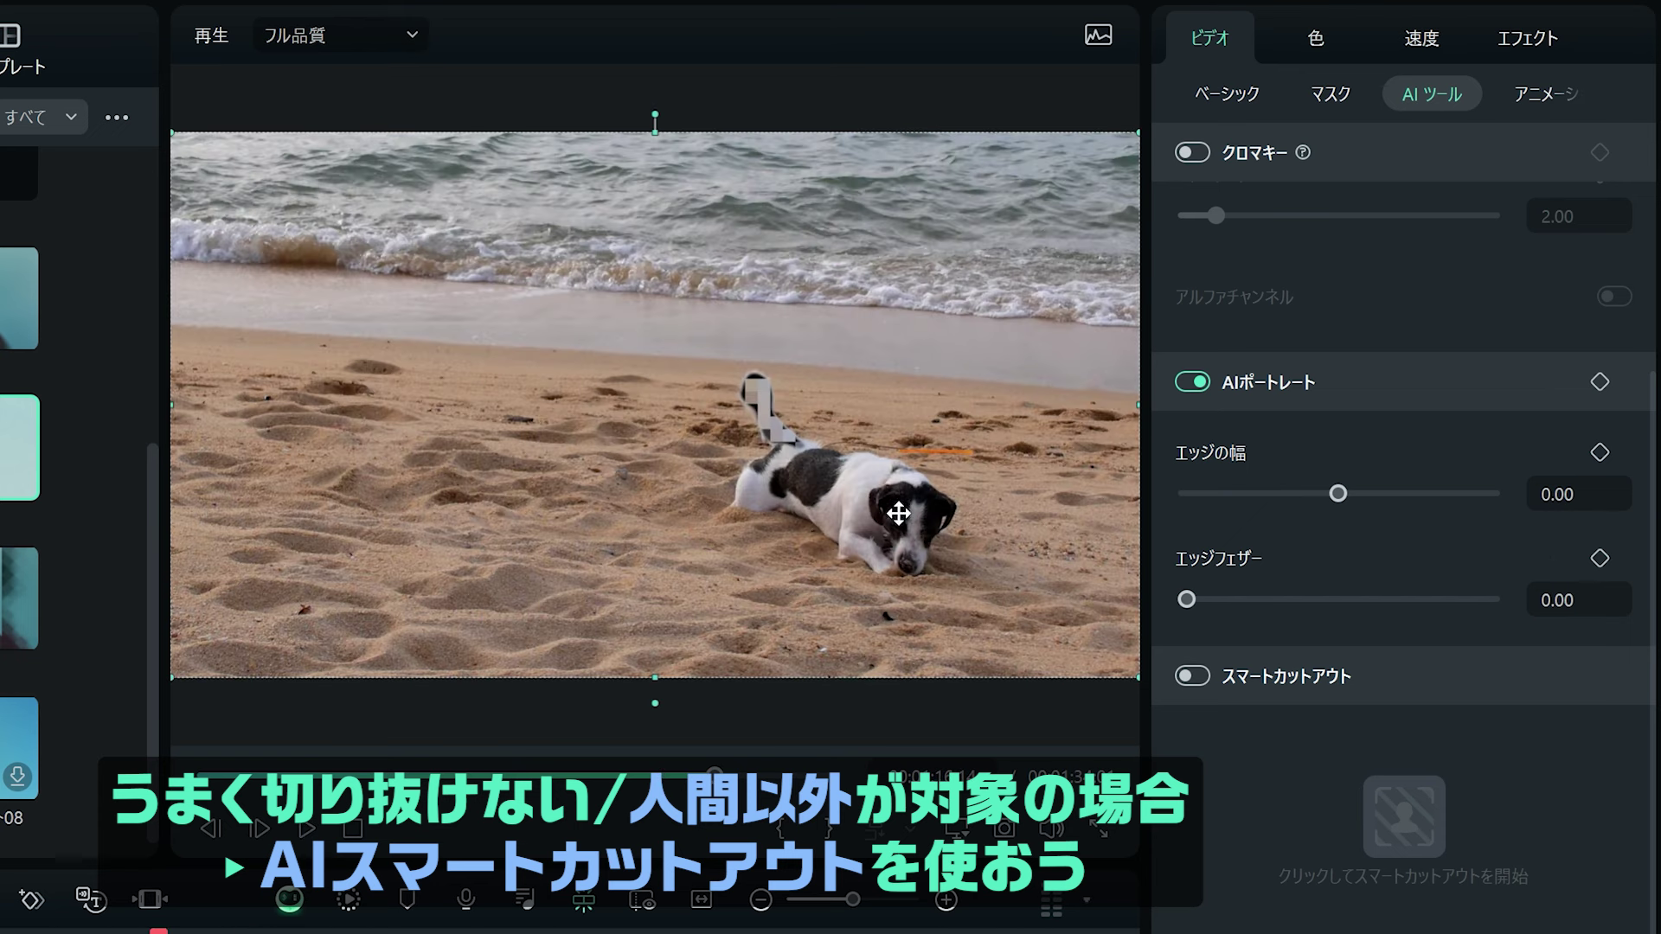
Cut the dog out of the upper beach clip with Smart Cutout instead of AI Portrait, using edge width 2.80 and edge feather 2.71.
{"action": "left_click", "coordinate": [1193, 382]}
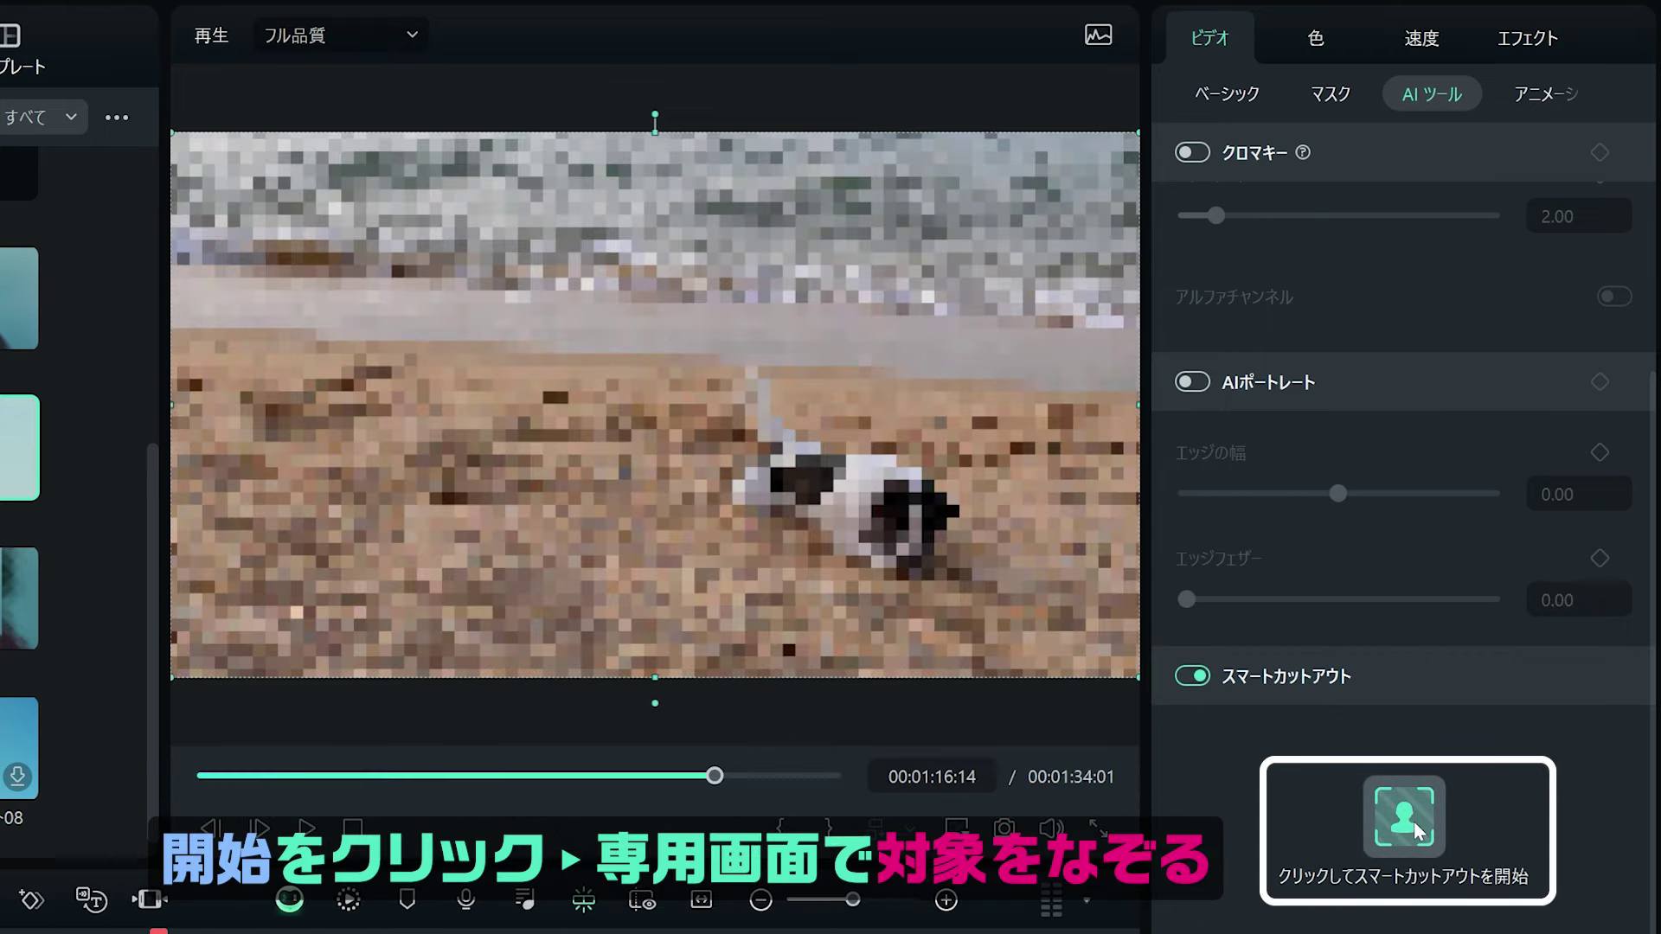
{"action": "left_click", "coordinate": [1417, 831]}
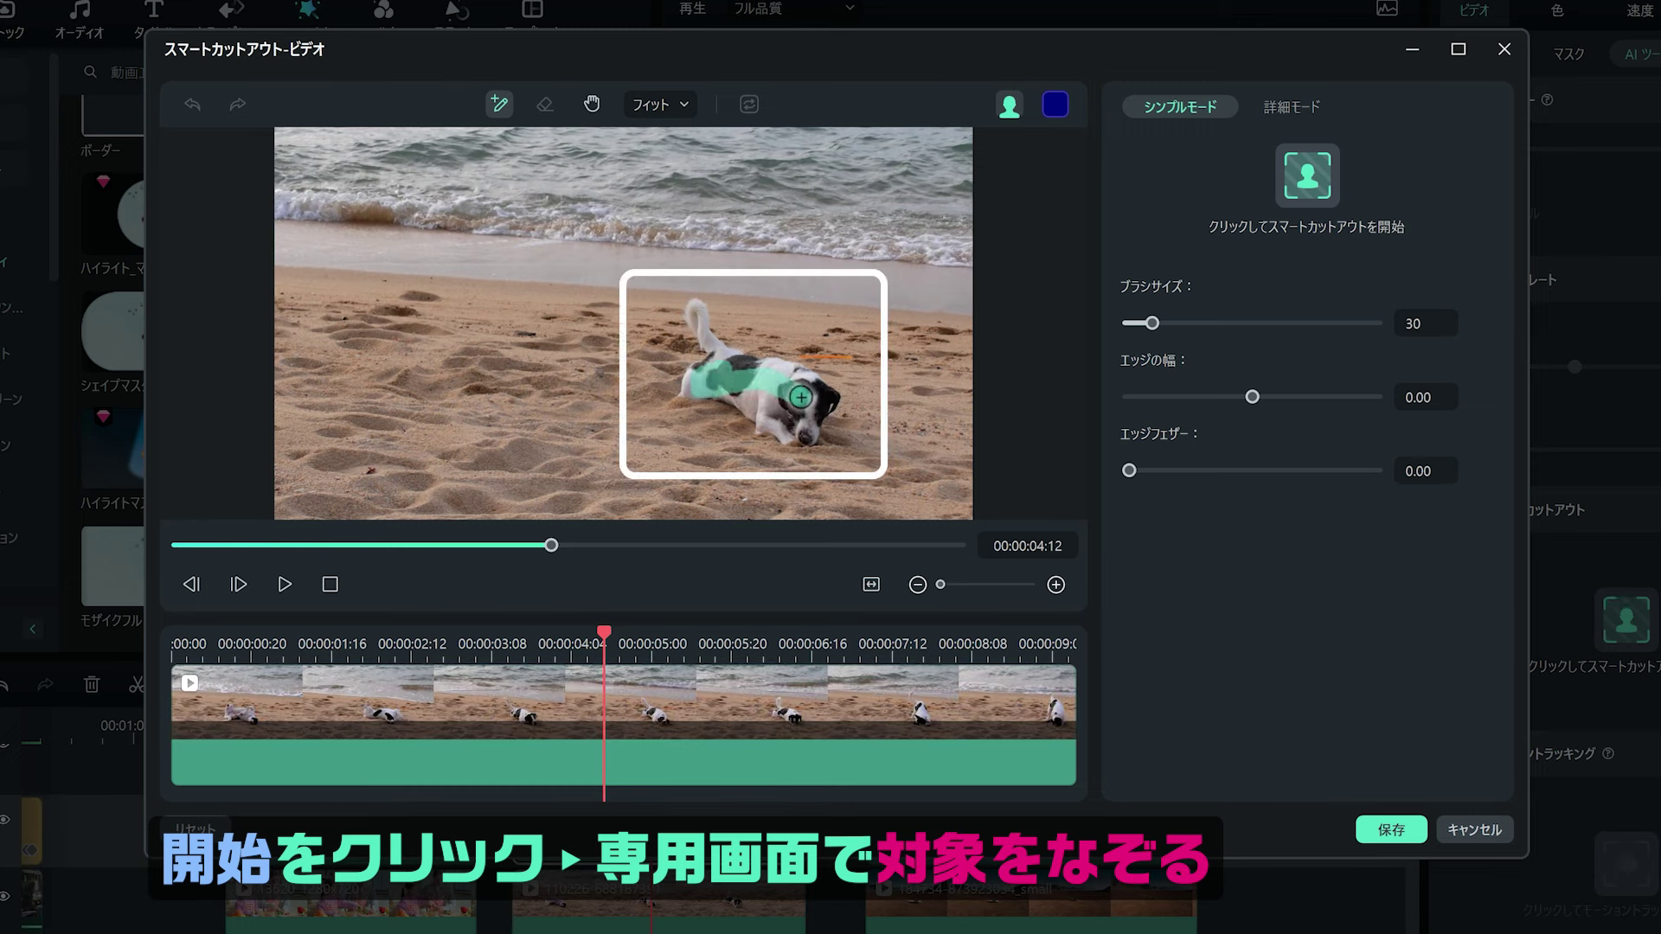
{"action": "left_click", "coordinate": [1010, 105]}
{"action": "left_click", "coordinate": [1073, 177]}
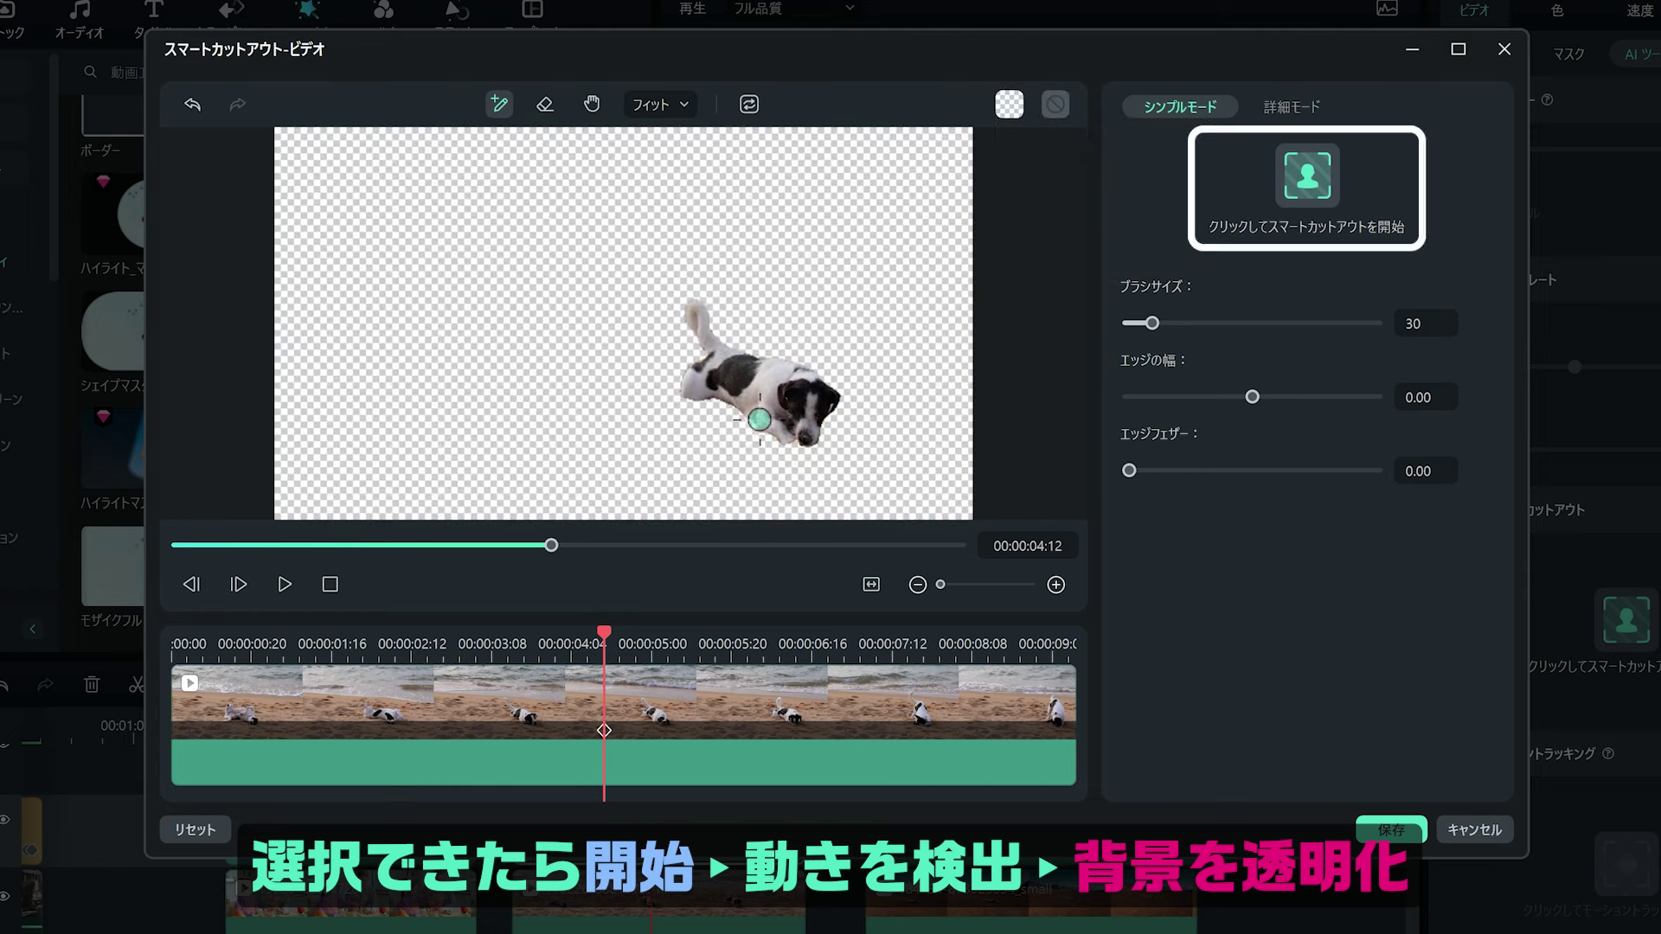
{"action": "left_click", "coordinate": [1307, 201]}
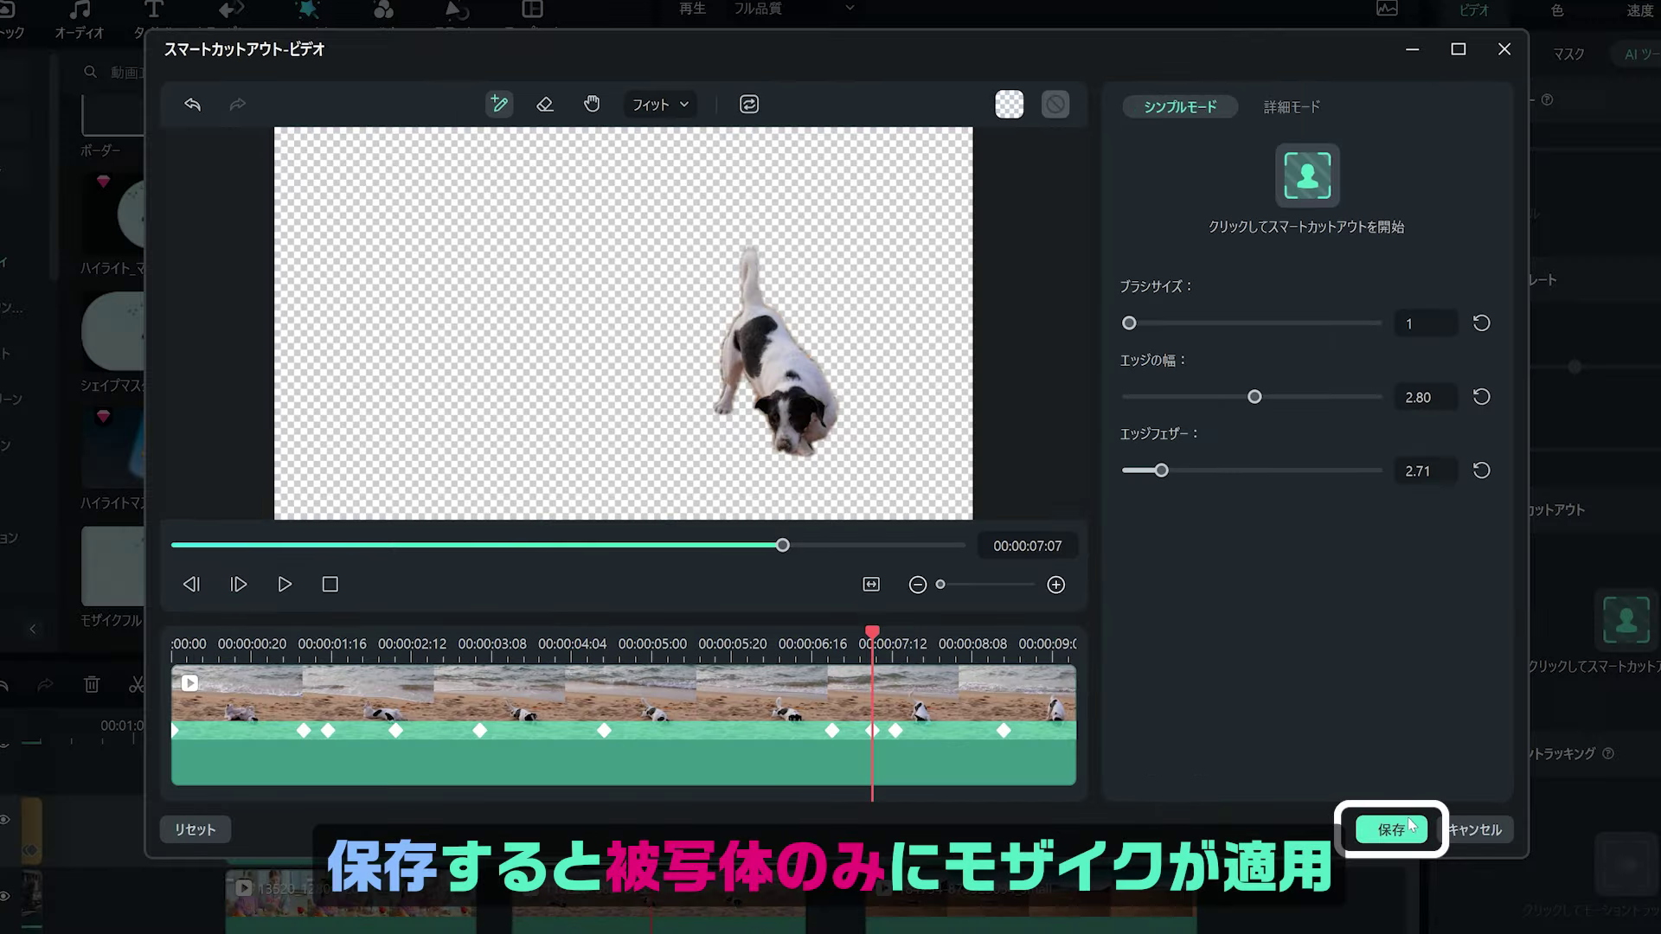
{"action": "left_click", "coordinate": [1392, 828]}
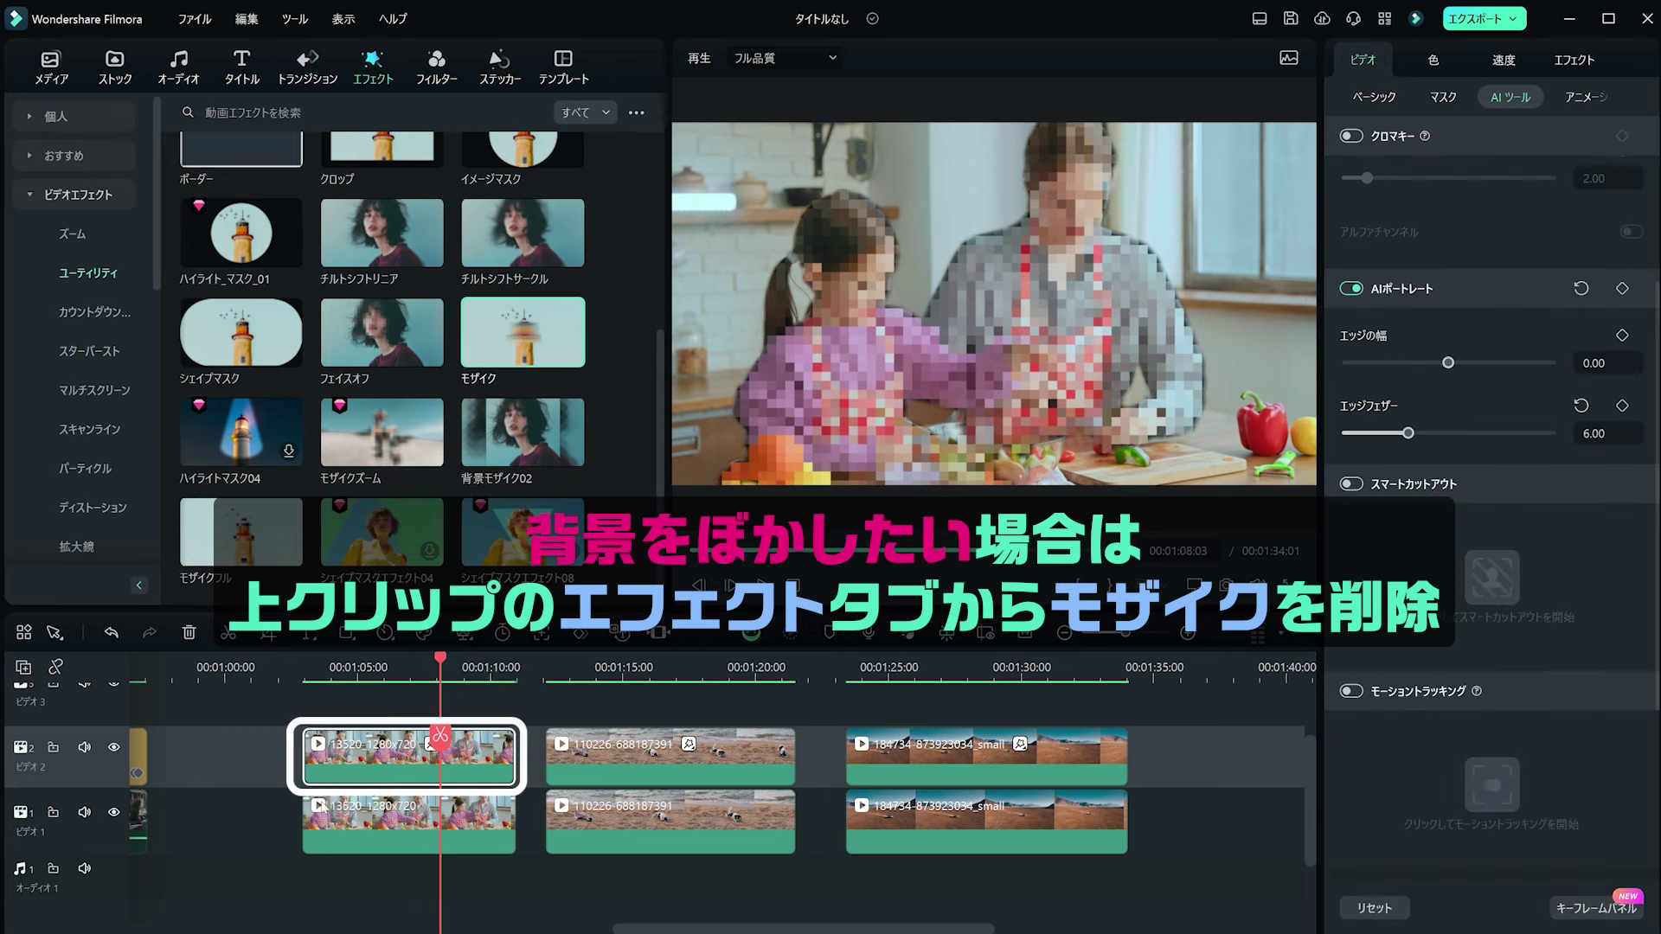
Remove the Mosaic effect from the upper kitchen clip and apply it to the lower kitchen clip instead.
{"action": "left_click", "coordinate": [1572, 60]}
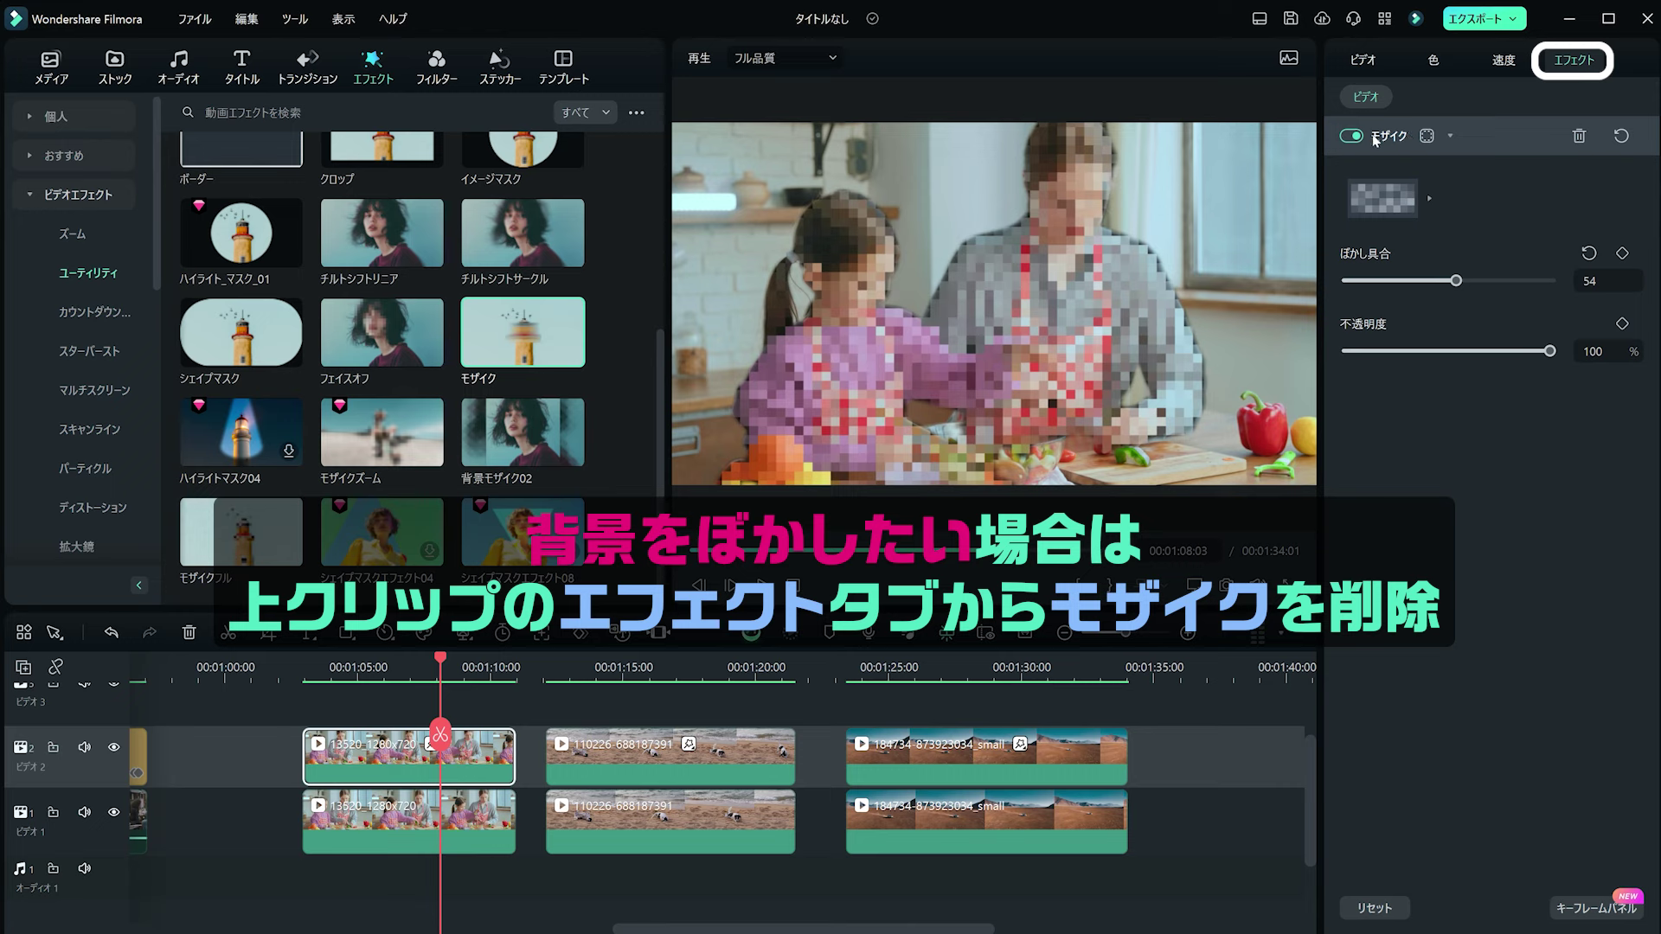
{"action": "left_click", "coordinate": [1579, 137]}
{"action": "left_click_drag", "start_coordinate": [523, 332], "coordinate": [446, 826]}
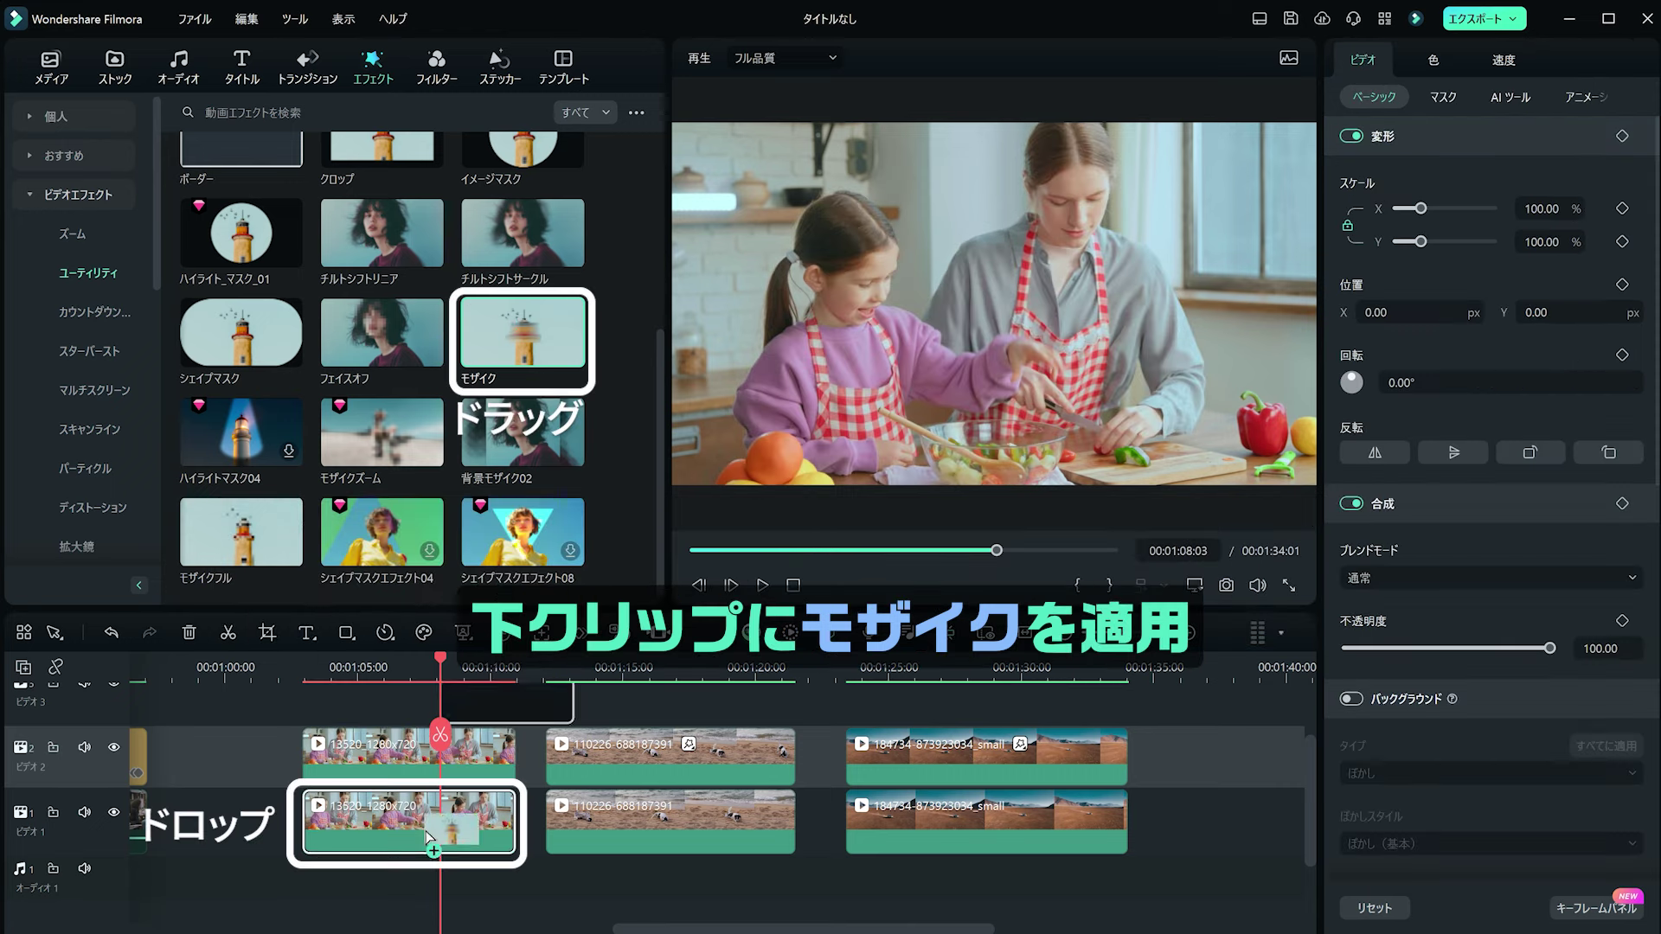
{"action": "left_click", "coordinate": [1573, 60]}
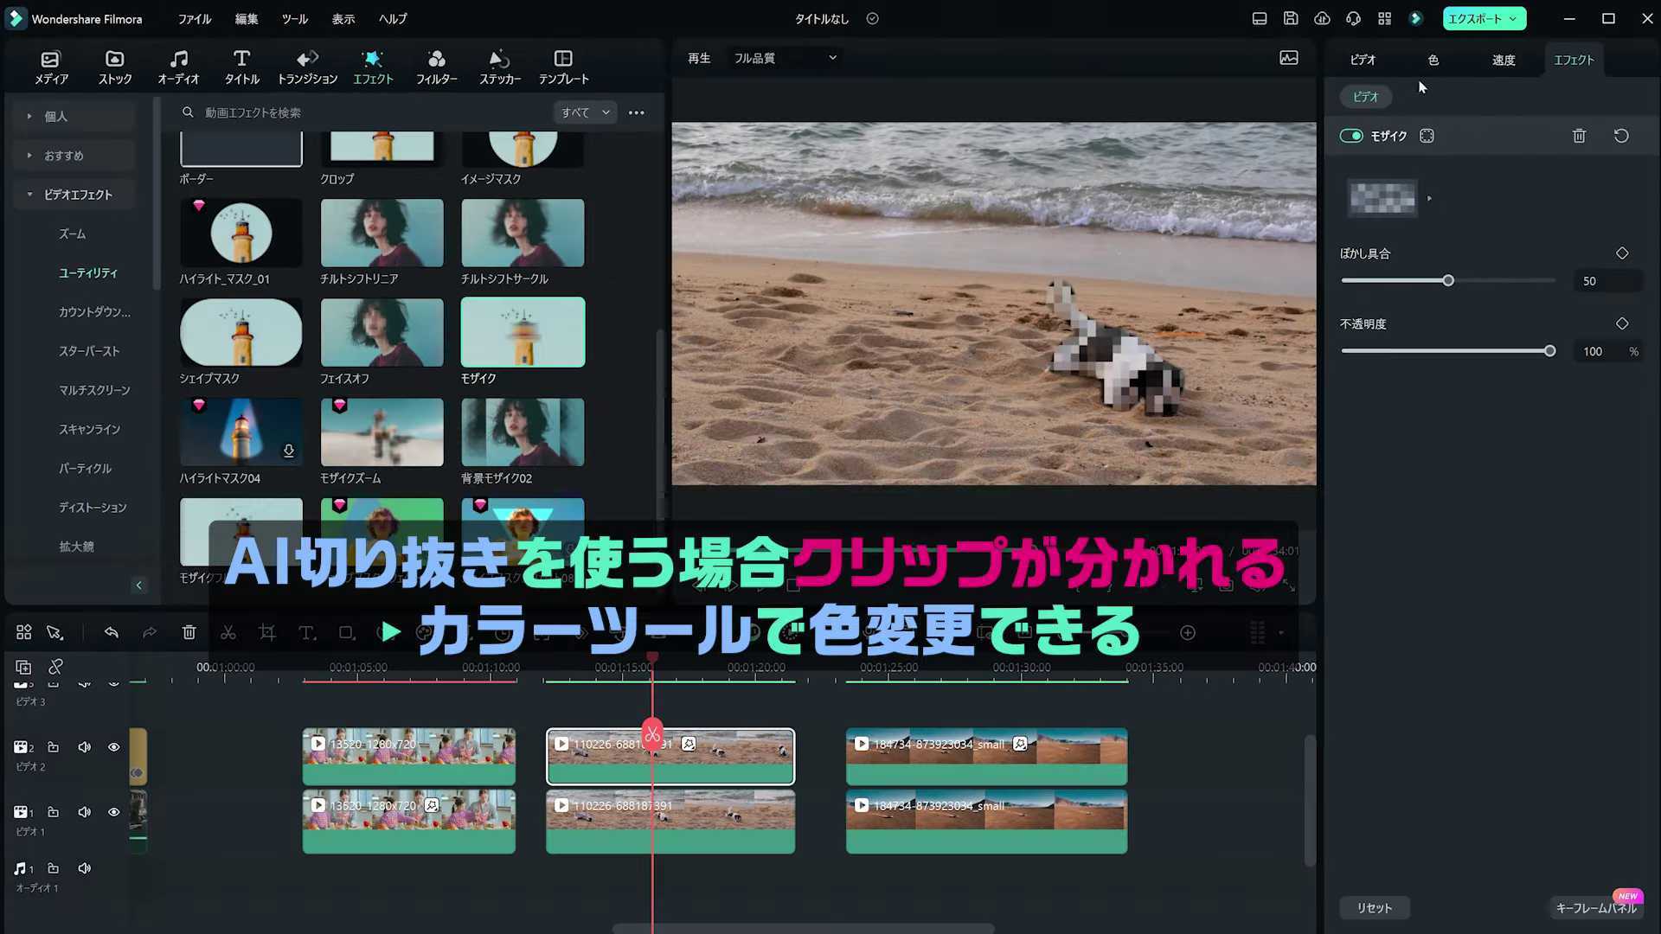
Recolour the cut-out dog in the upper beach clip to solid pink with the colour curves.
{"action": "left_click", "coordinate": [1429, 63]}
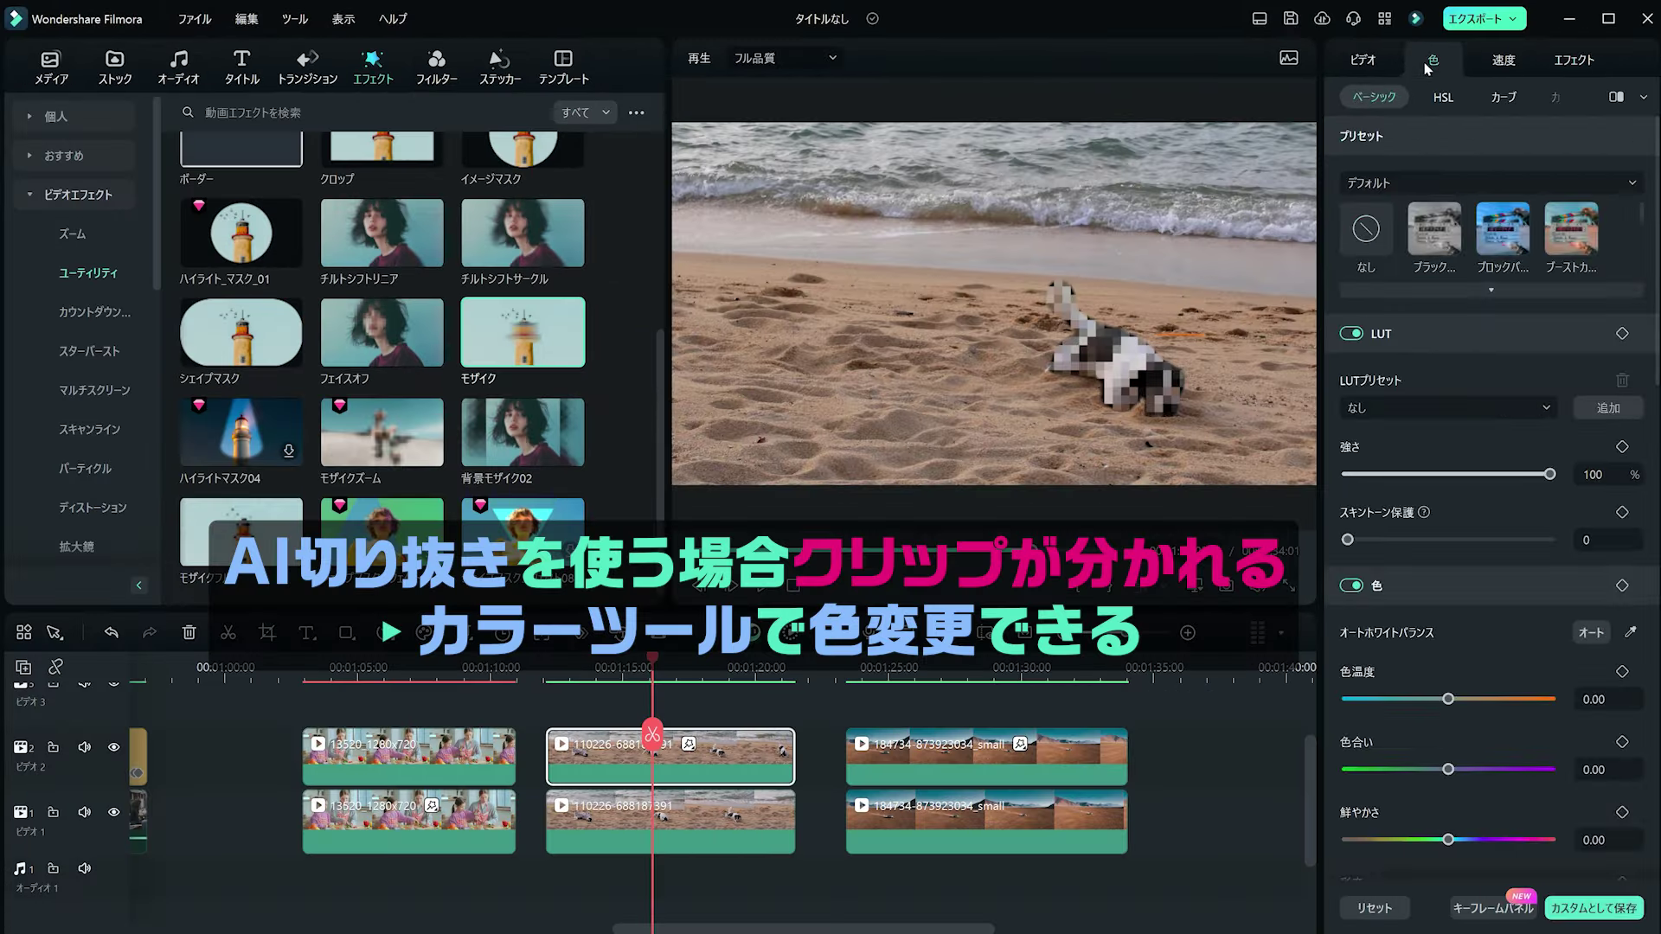
{"action": "left_click", "coordinate": [1502, 99]}
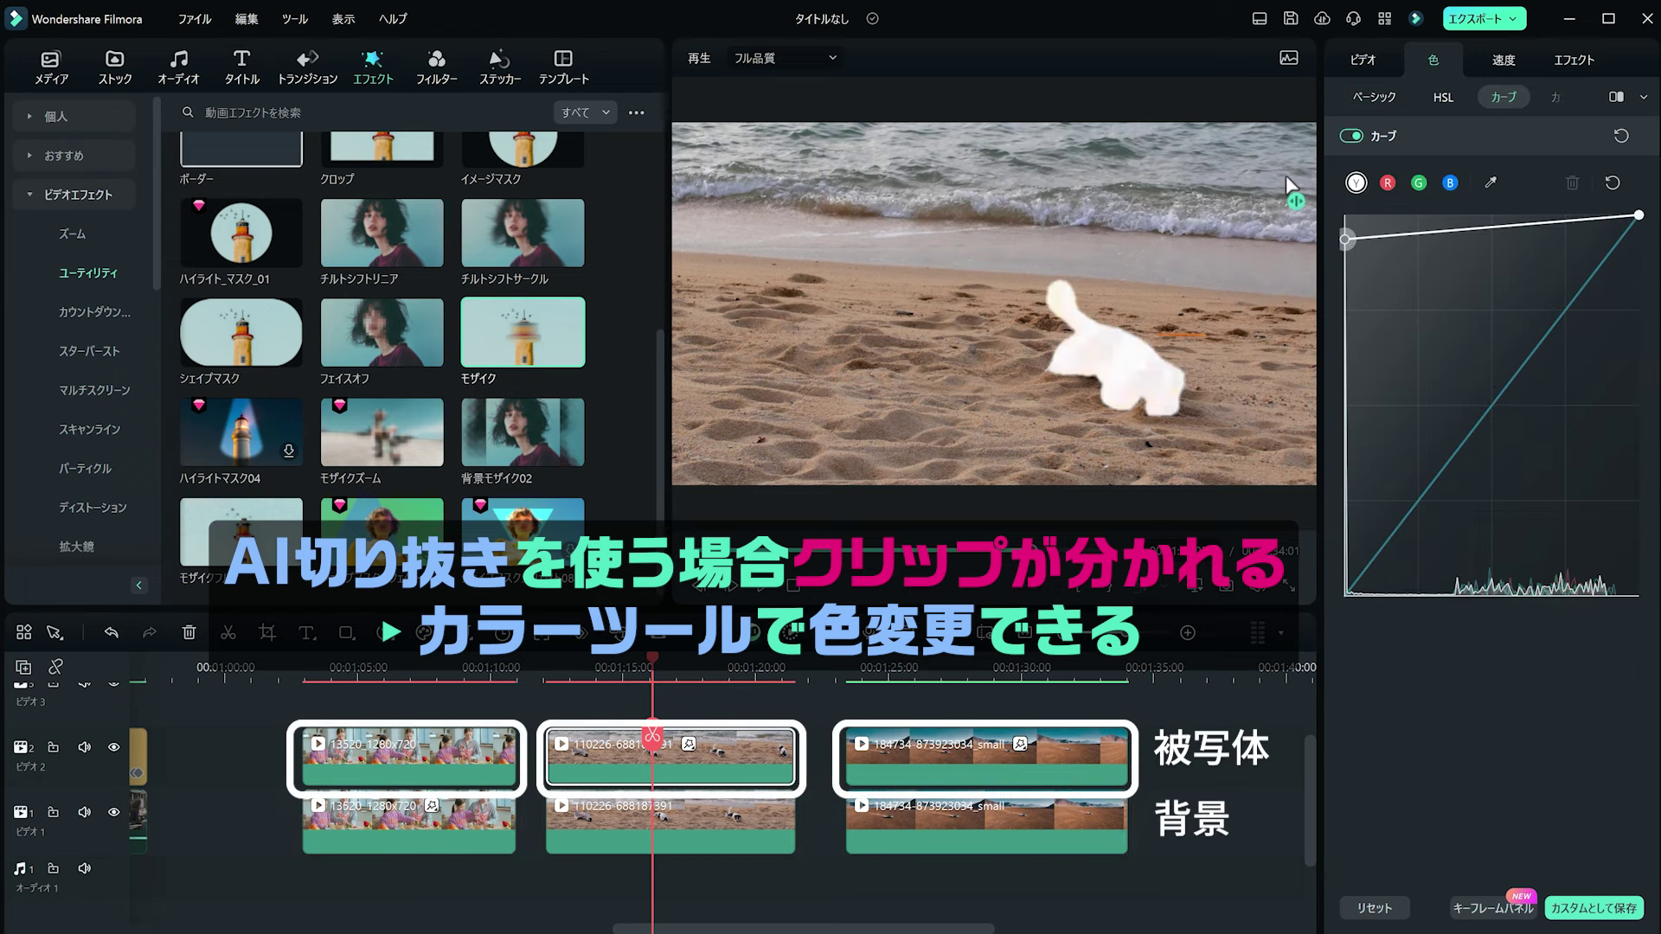
{"action": "left_click_drag", "start_coordinate": [1638, 215], "coordinate": [1649, 470]}
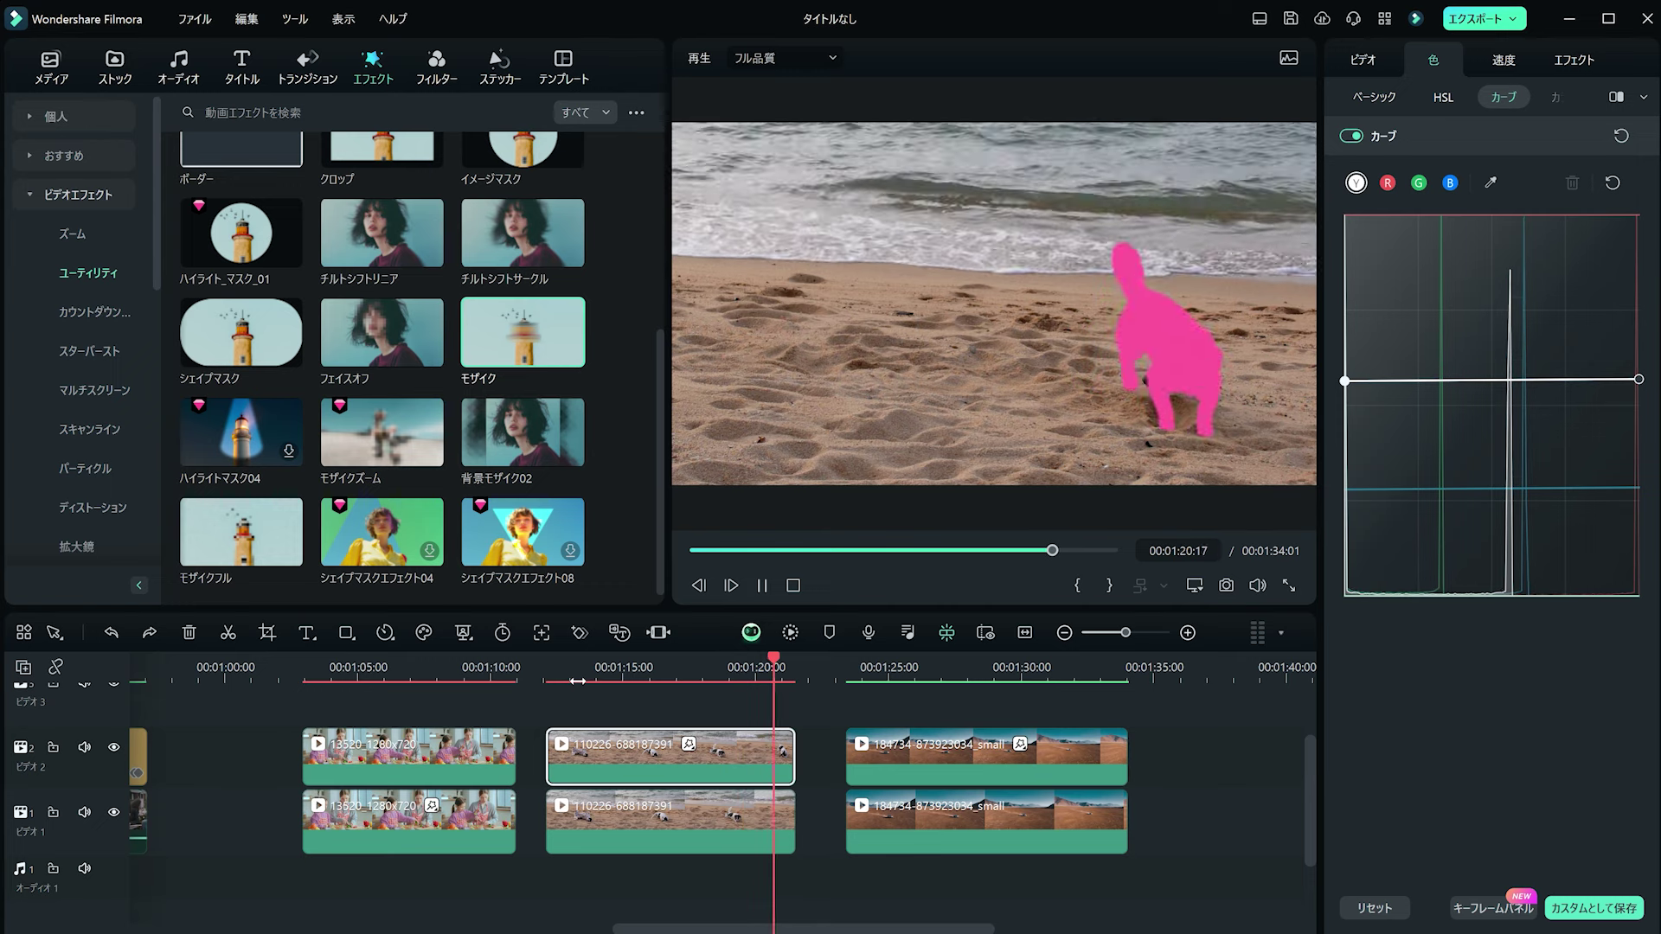
{"action": "left_click", "coordinate": [838, 707]}
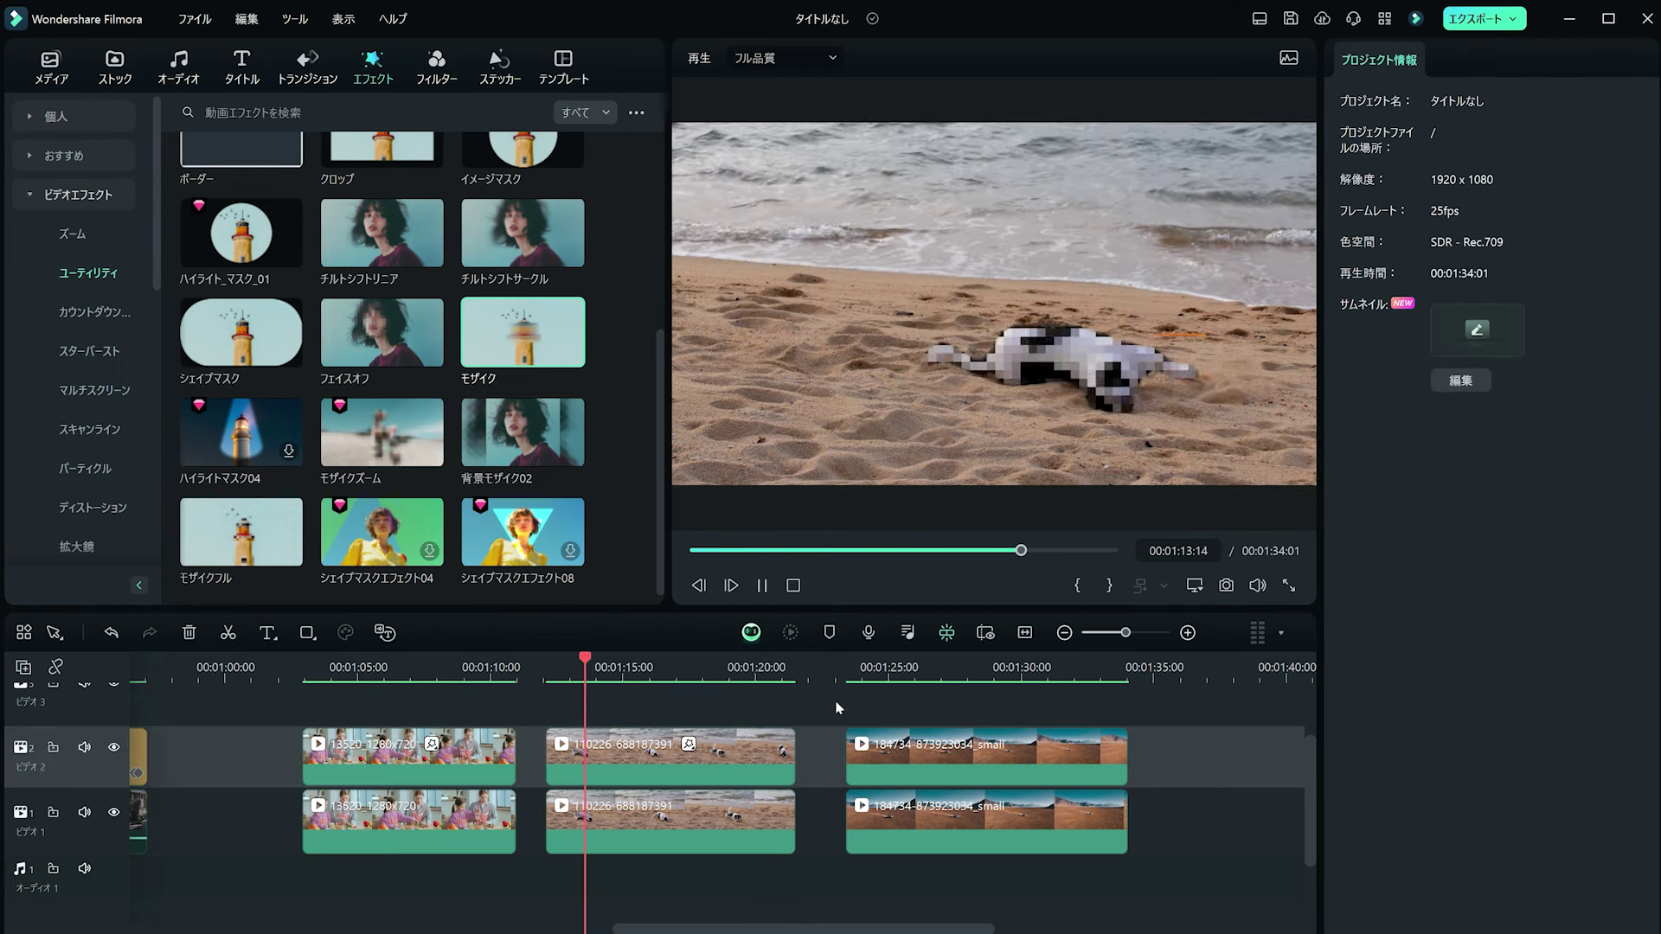
{"action": "left_click", "coordinate": [891, 735]}
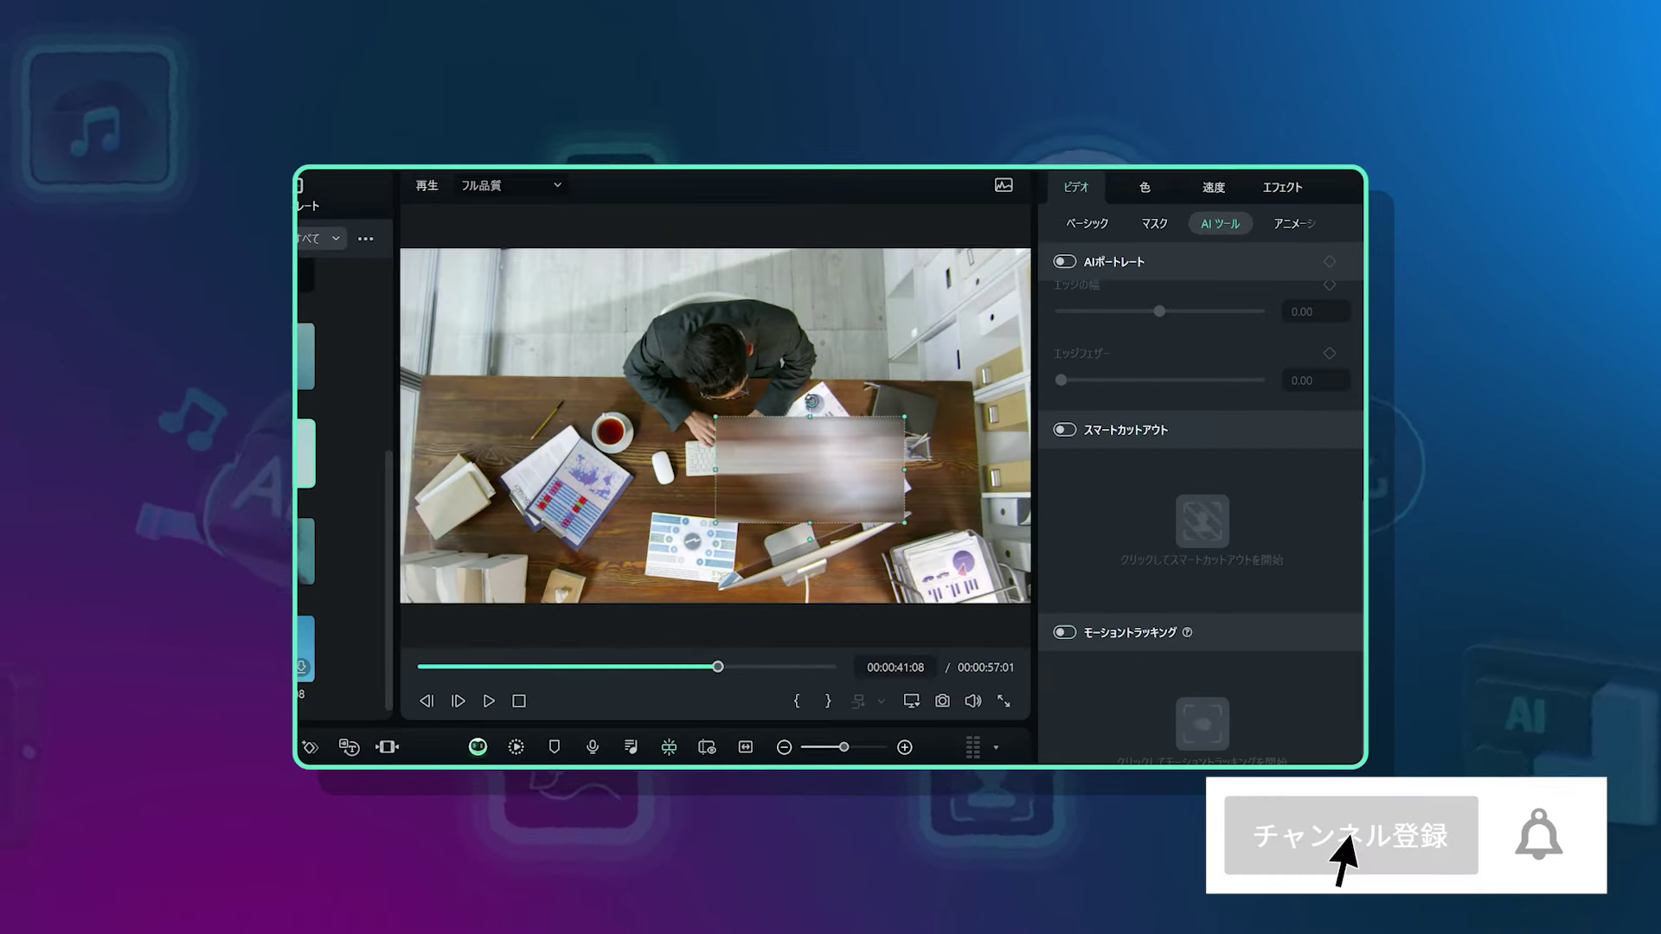
Switch the Mosaic type to the pixelated block pattern and limit it to the café man's head with a circular effect mask.
{"action": "left_click", "coordinate": [1141, 323]}
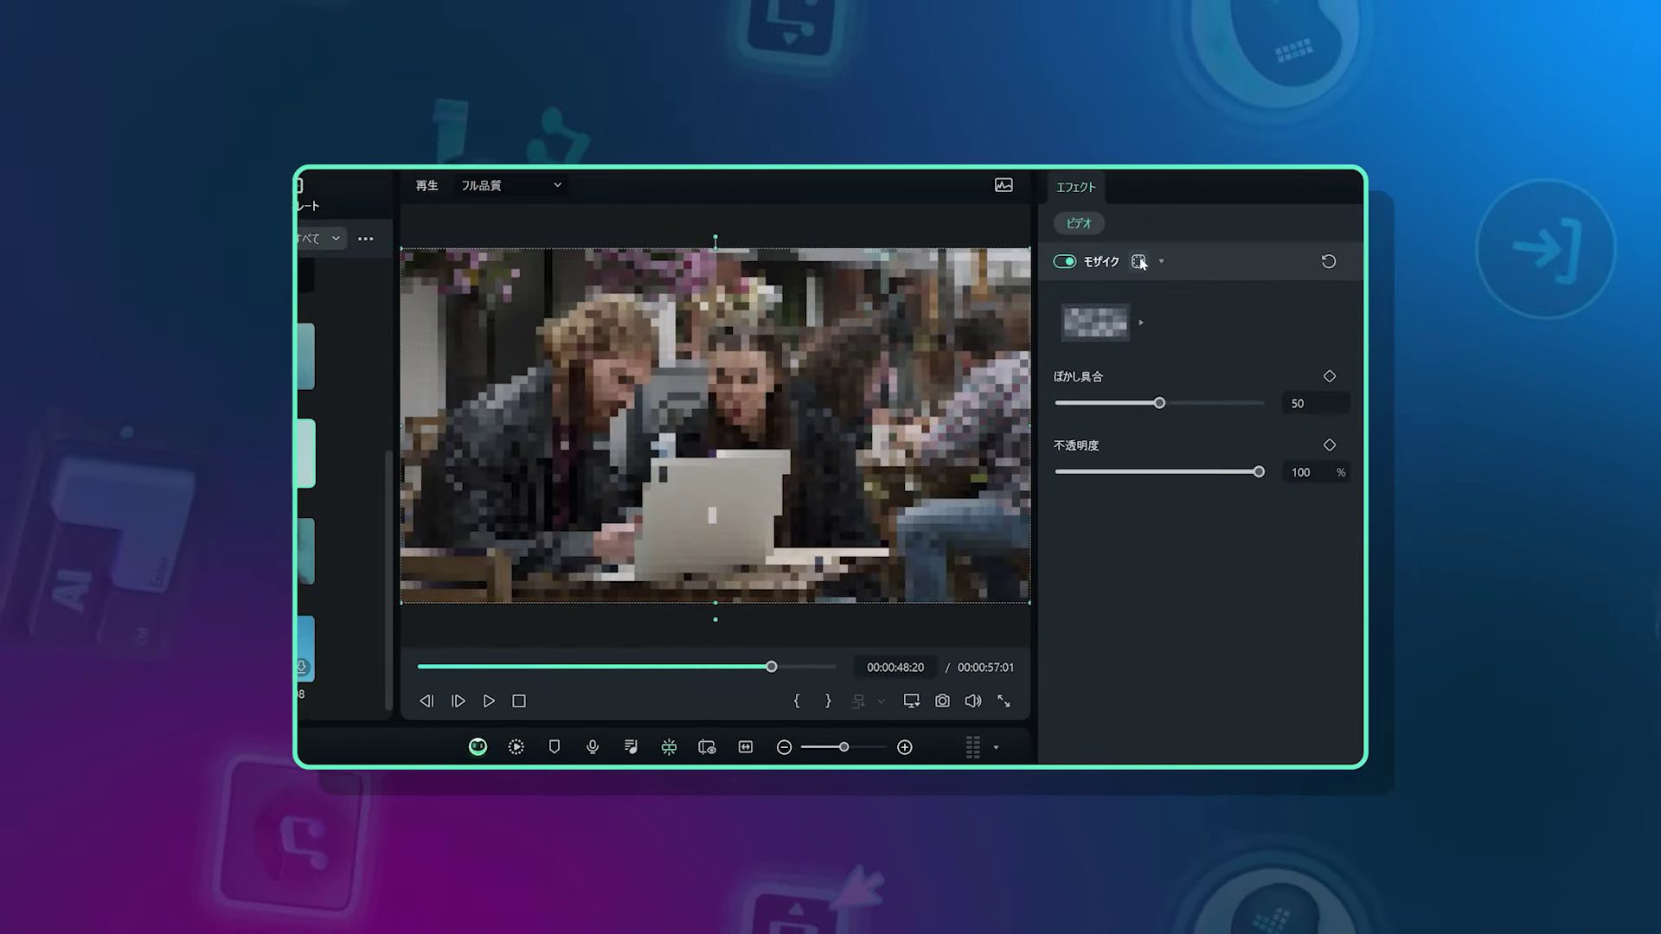
{"action": "left_click", "coordinate": [1161, 260]}
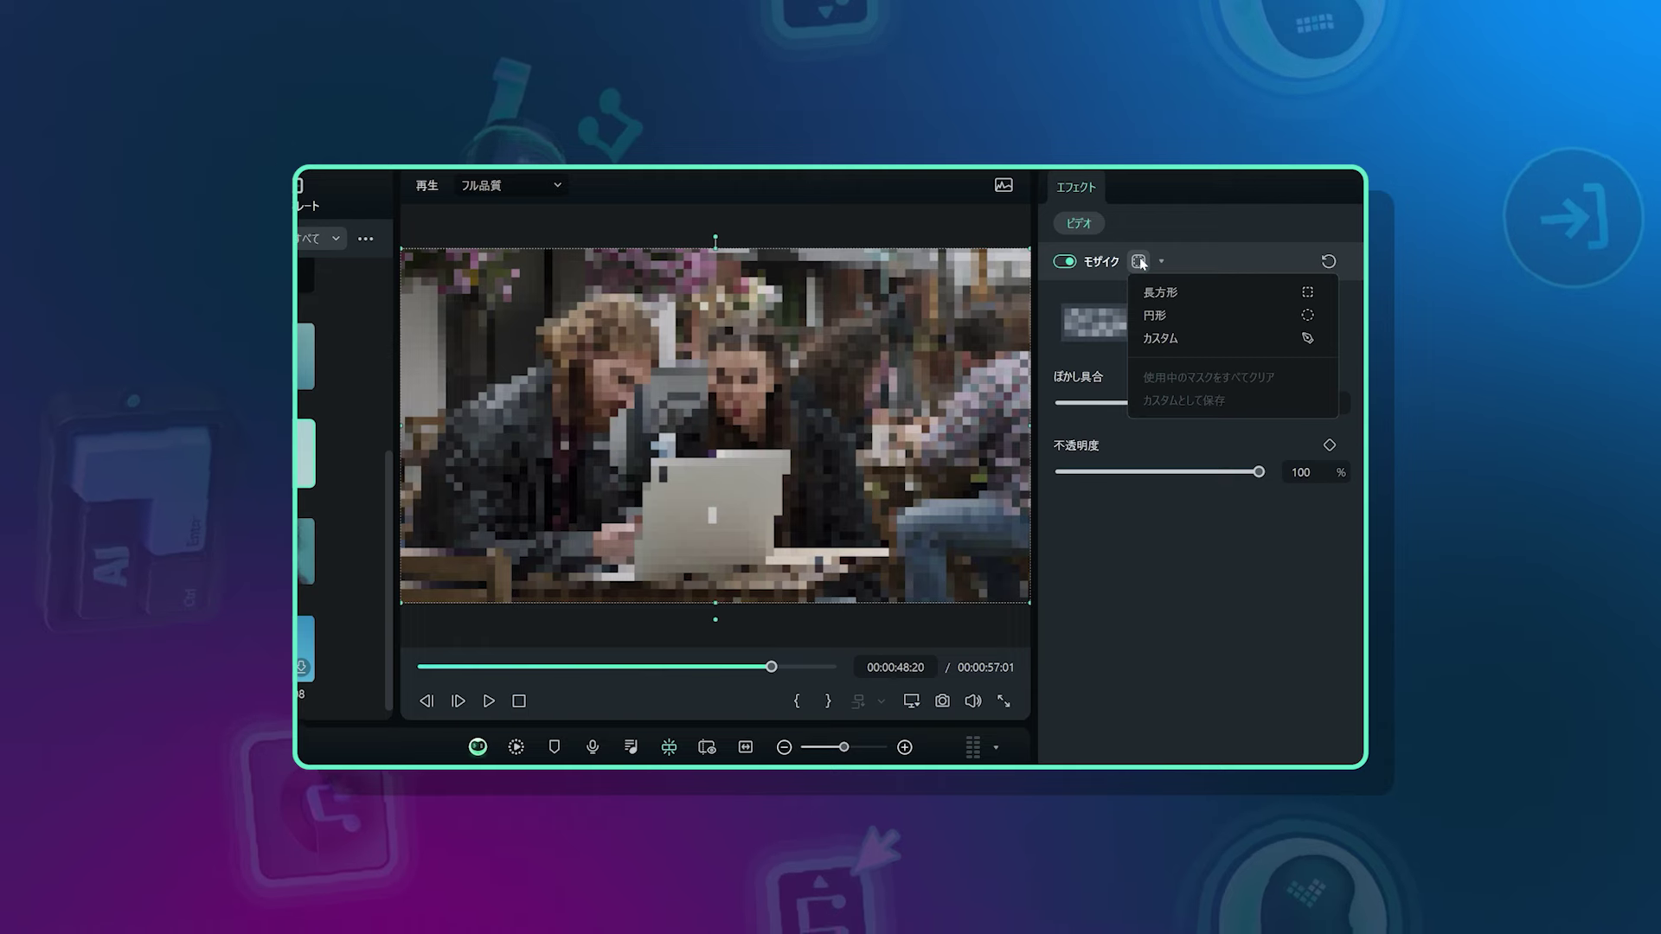
{"action": "left_click", "coordinate": [1197, 322]}
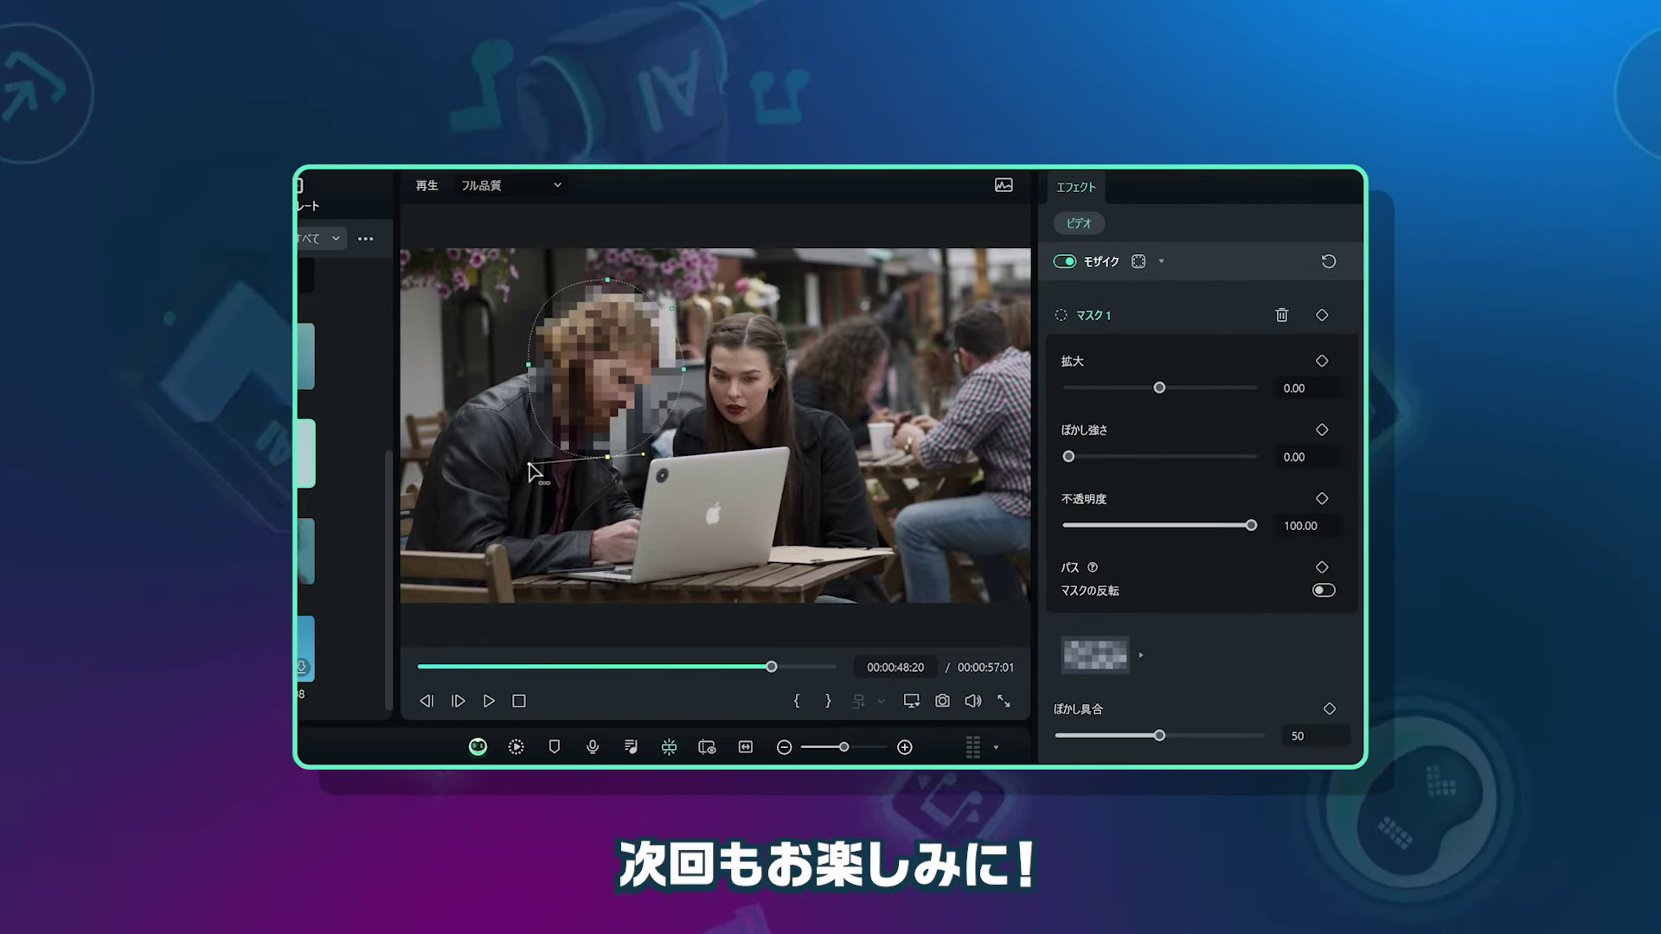